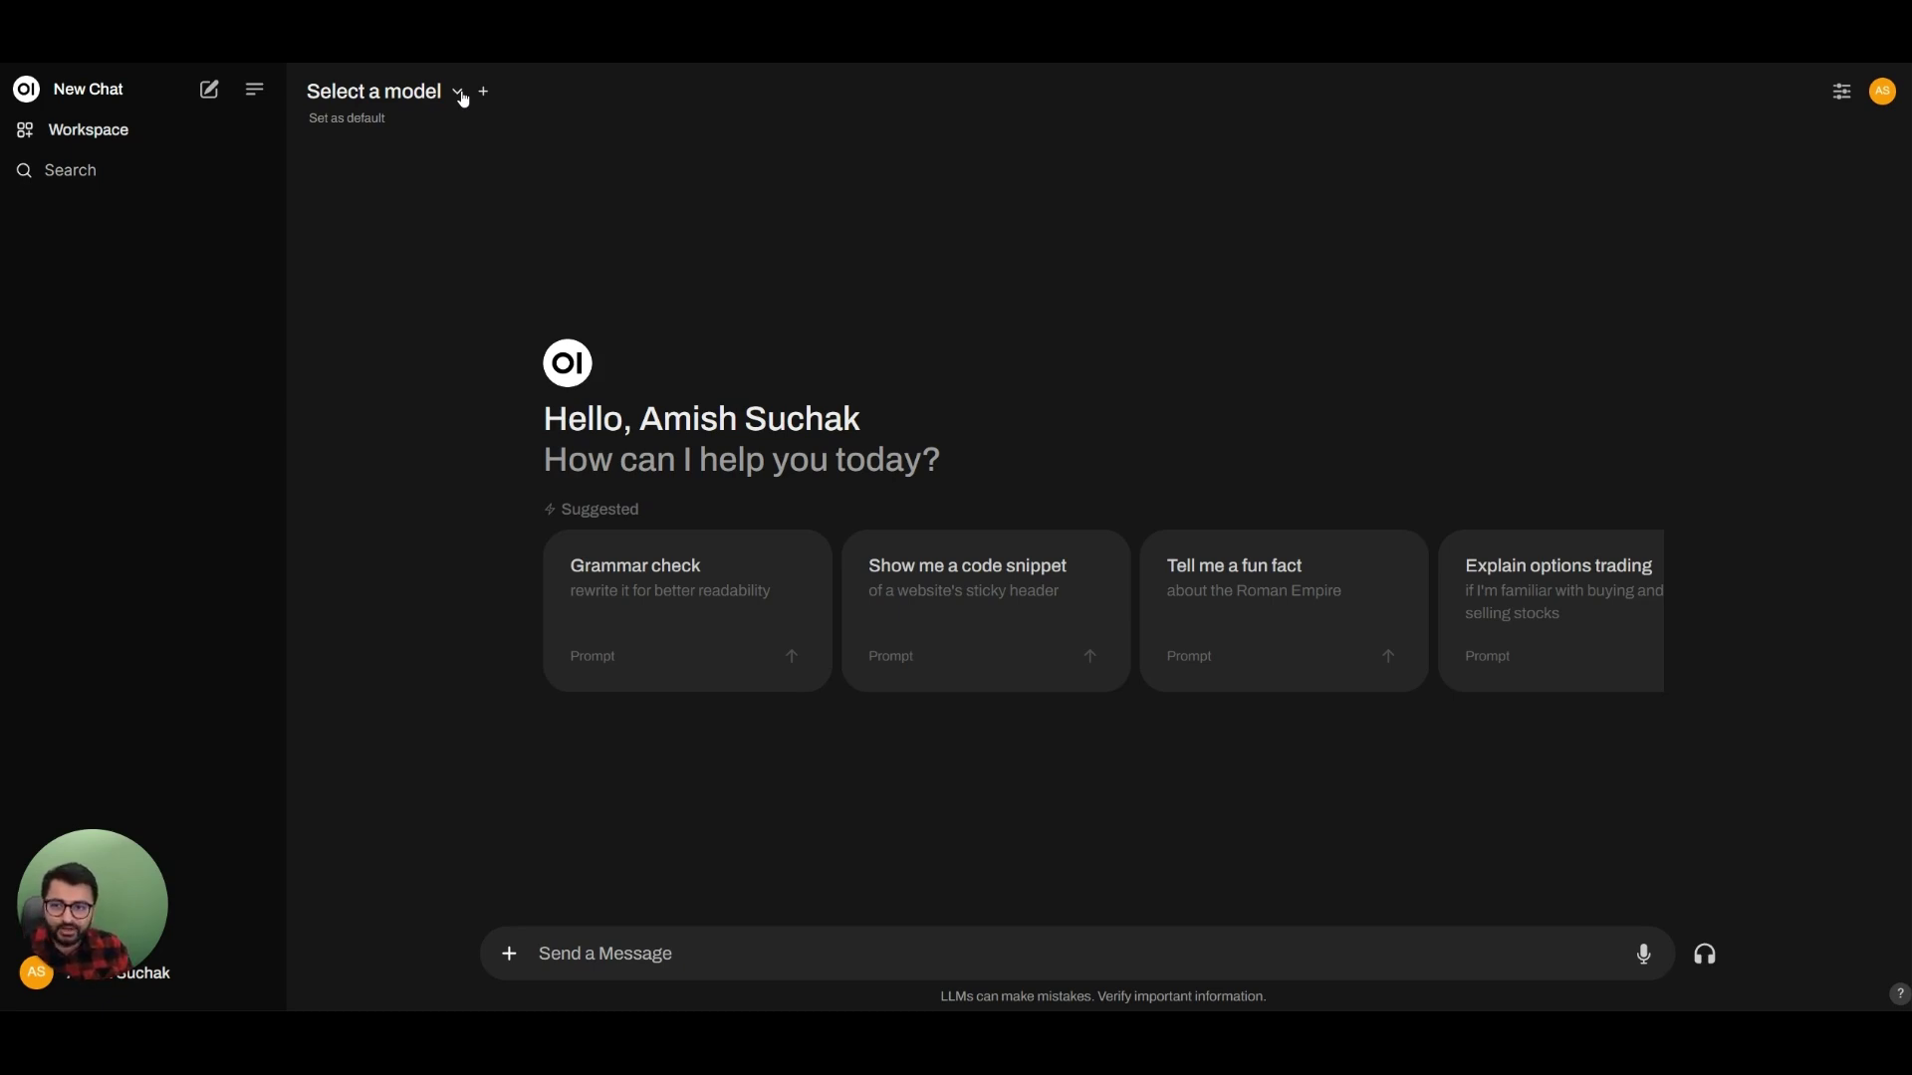
# Step: Switch the chat model to mistral-nemo:latest
pyautogui.click(460, 95)
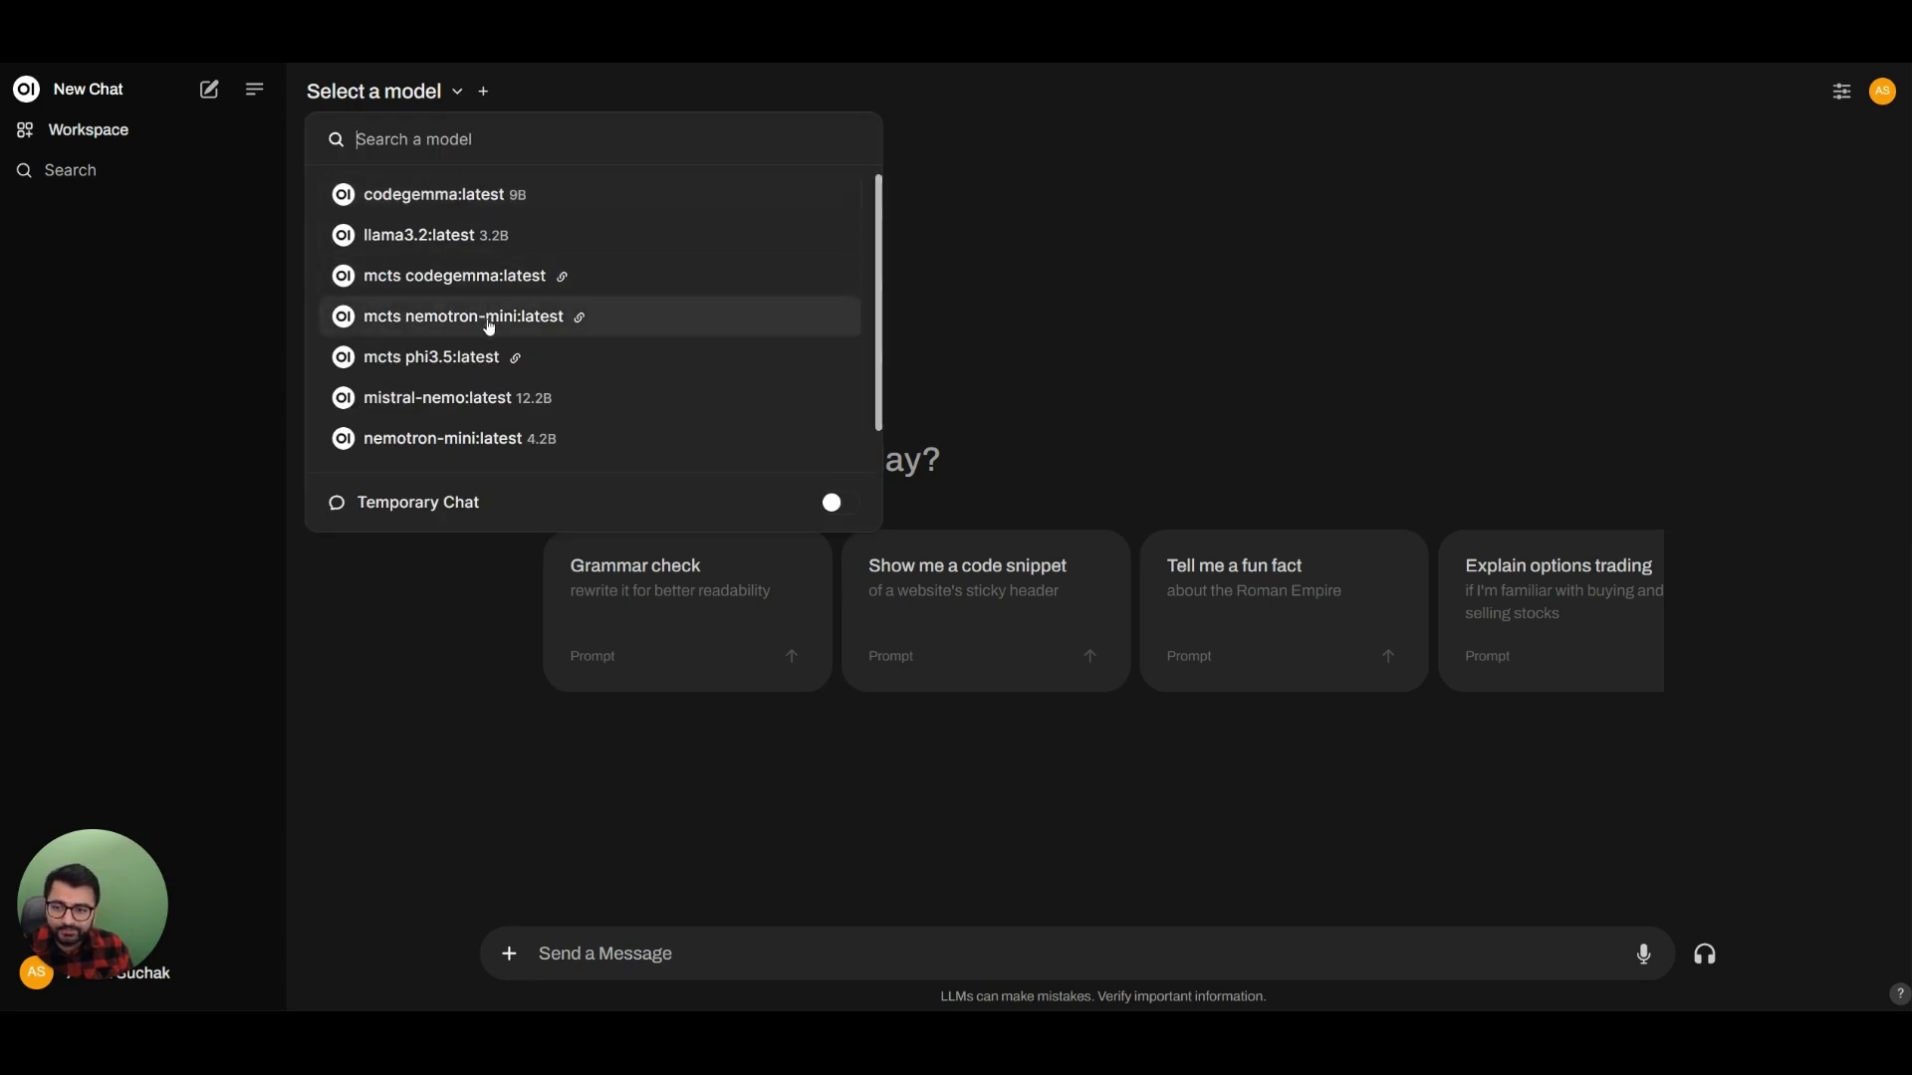
pyautogui.click(490, 321)
pyautogui.click(423, 97)
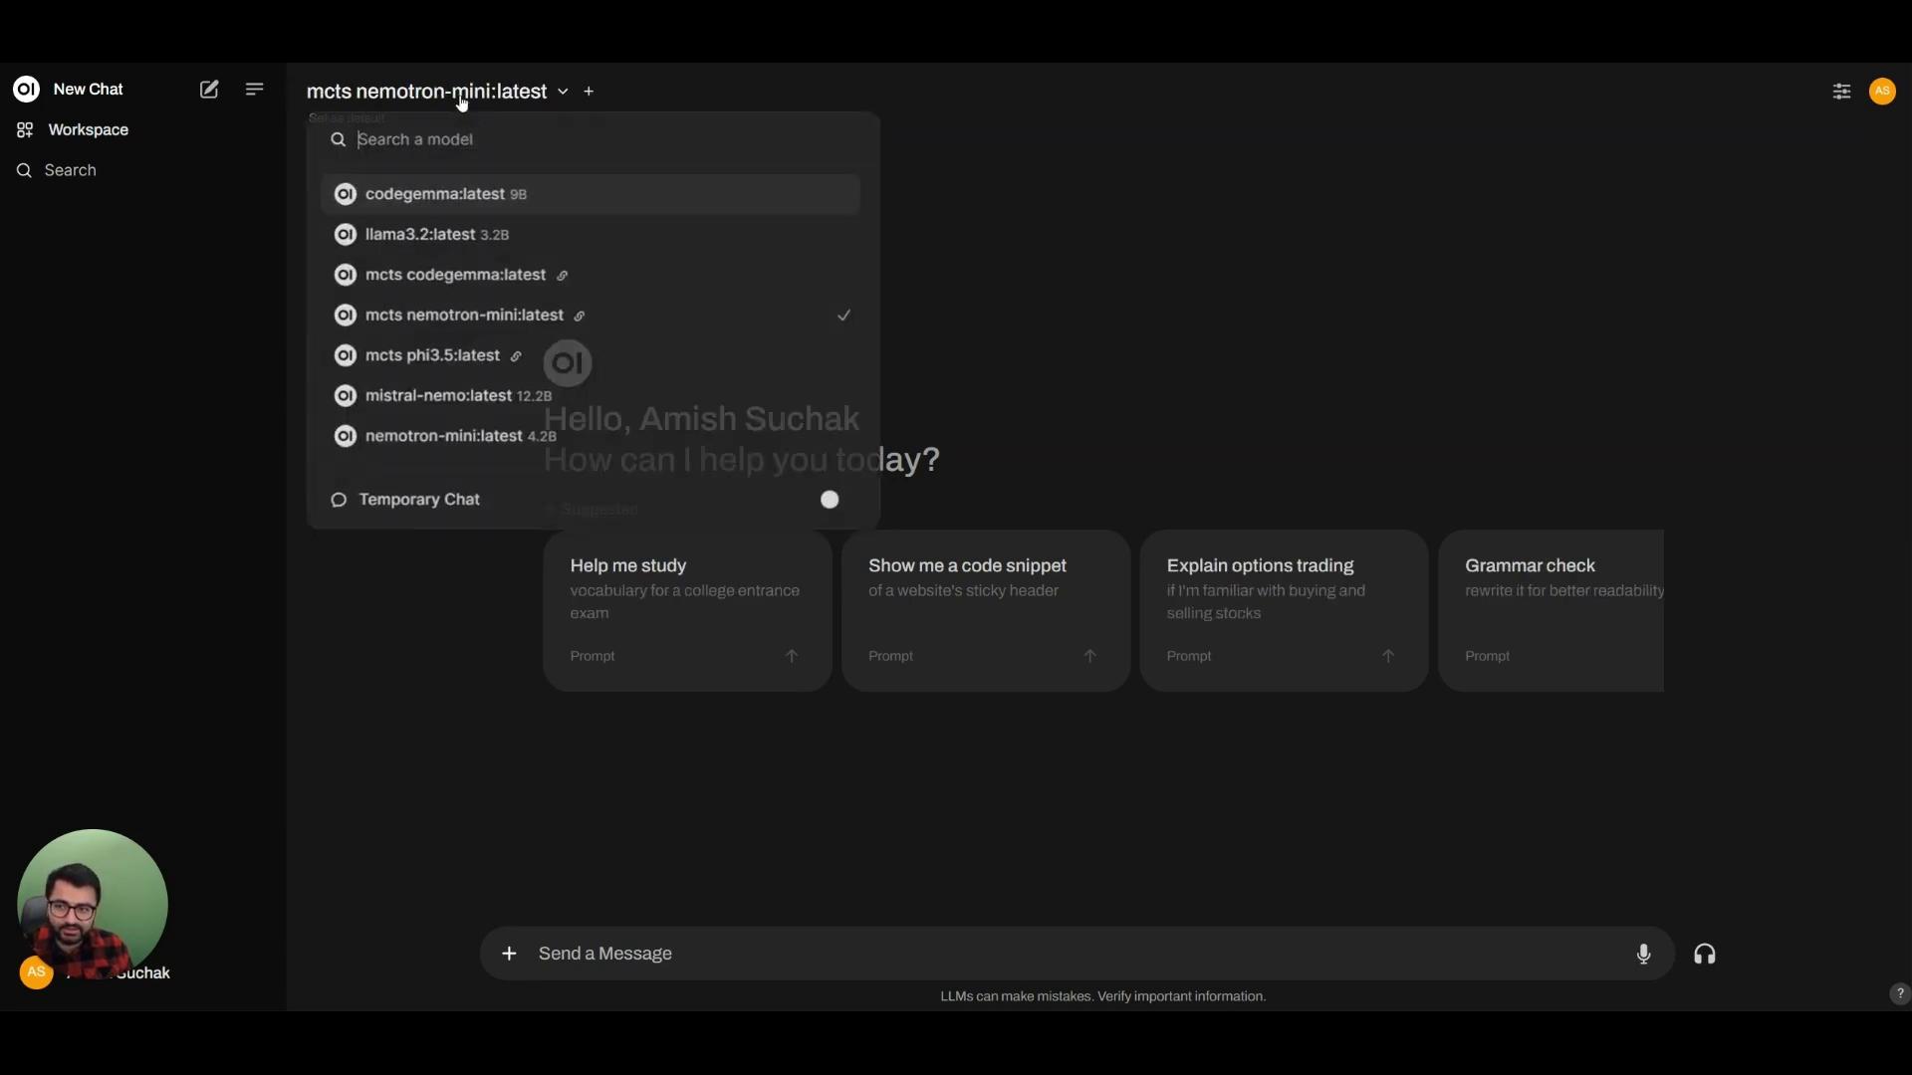
pyautogui.click(558, 398)
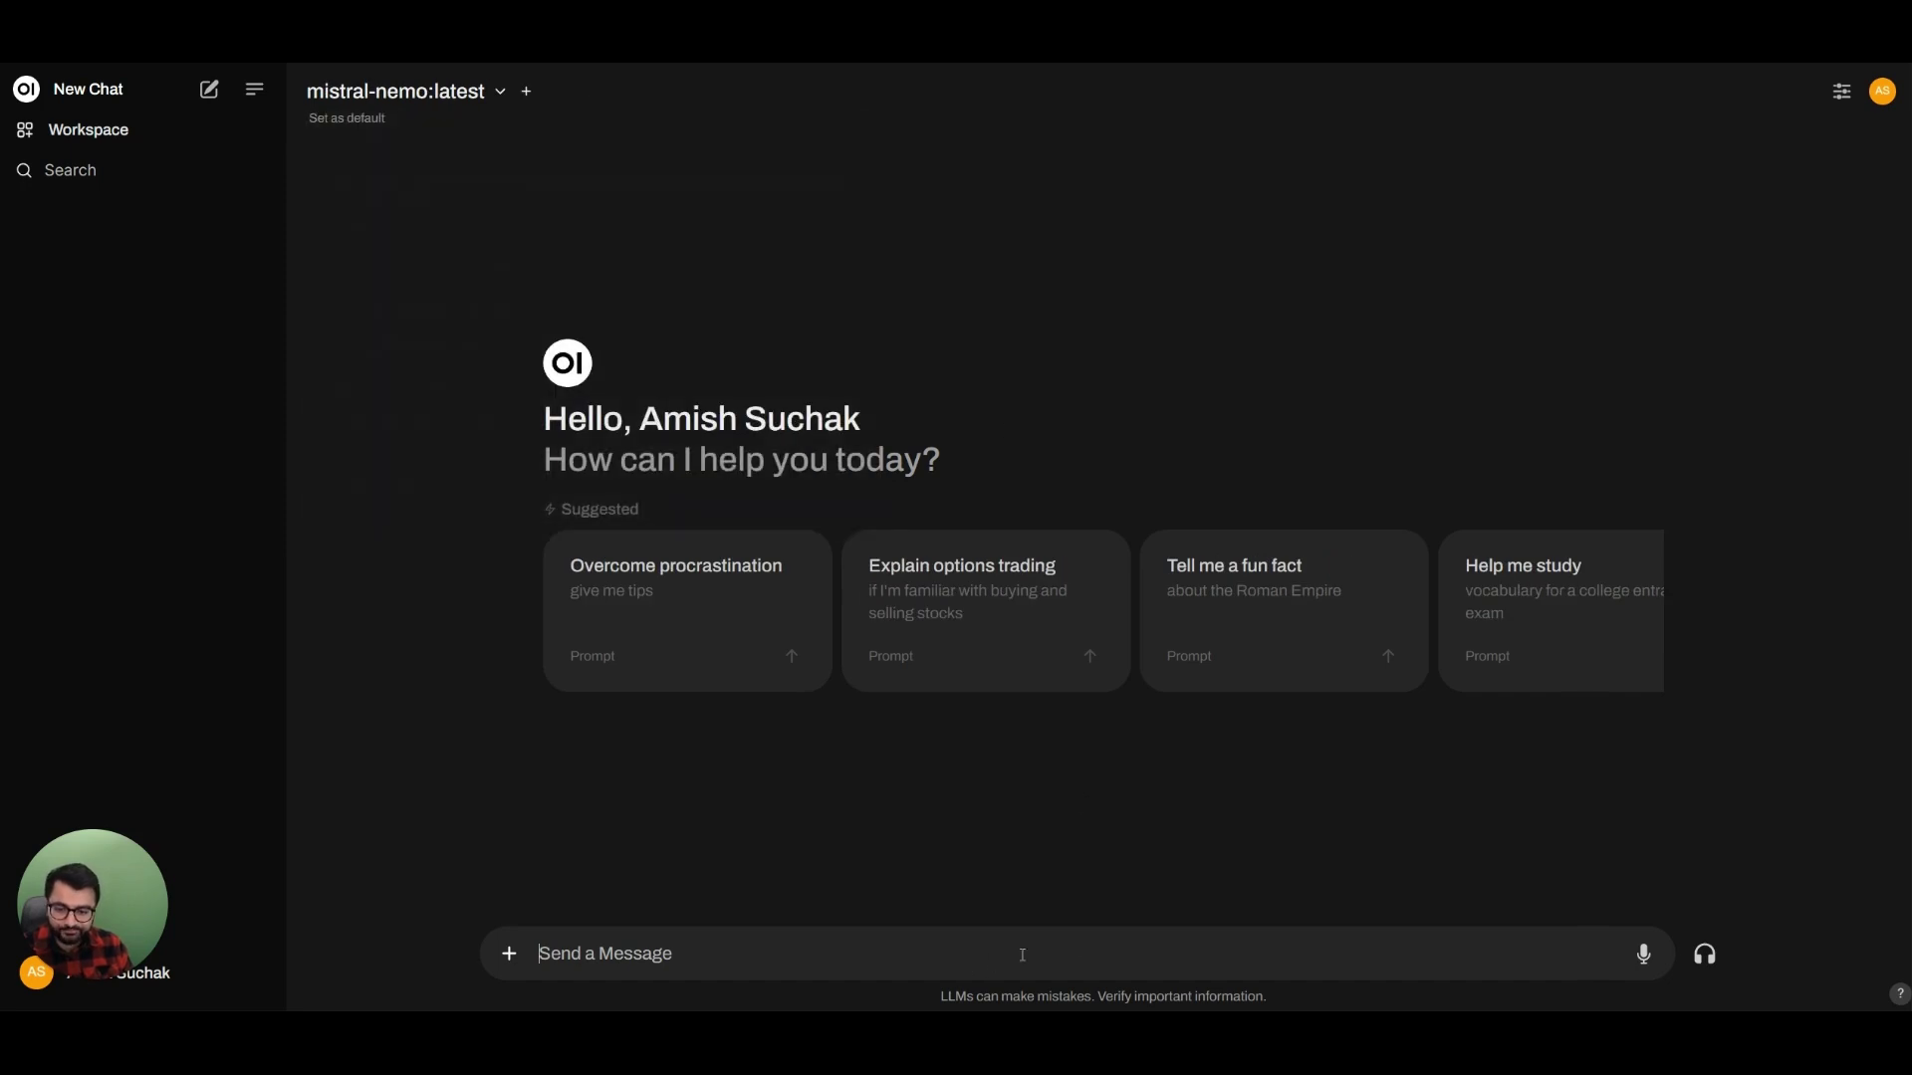
# Step: Ask 'what is the date today?' and highlight the May 24, 2023 answer
pyautogui.write('what')
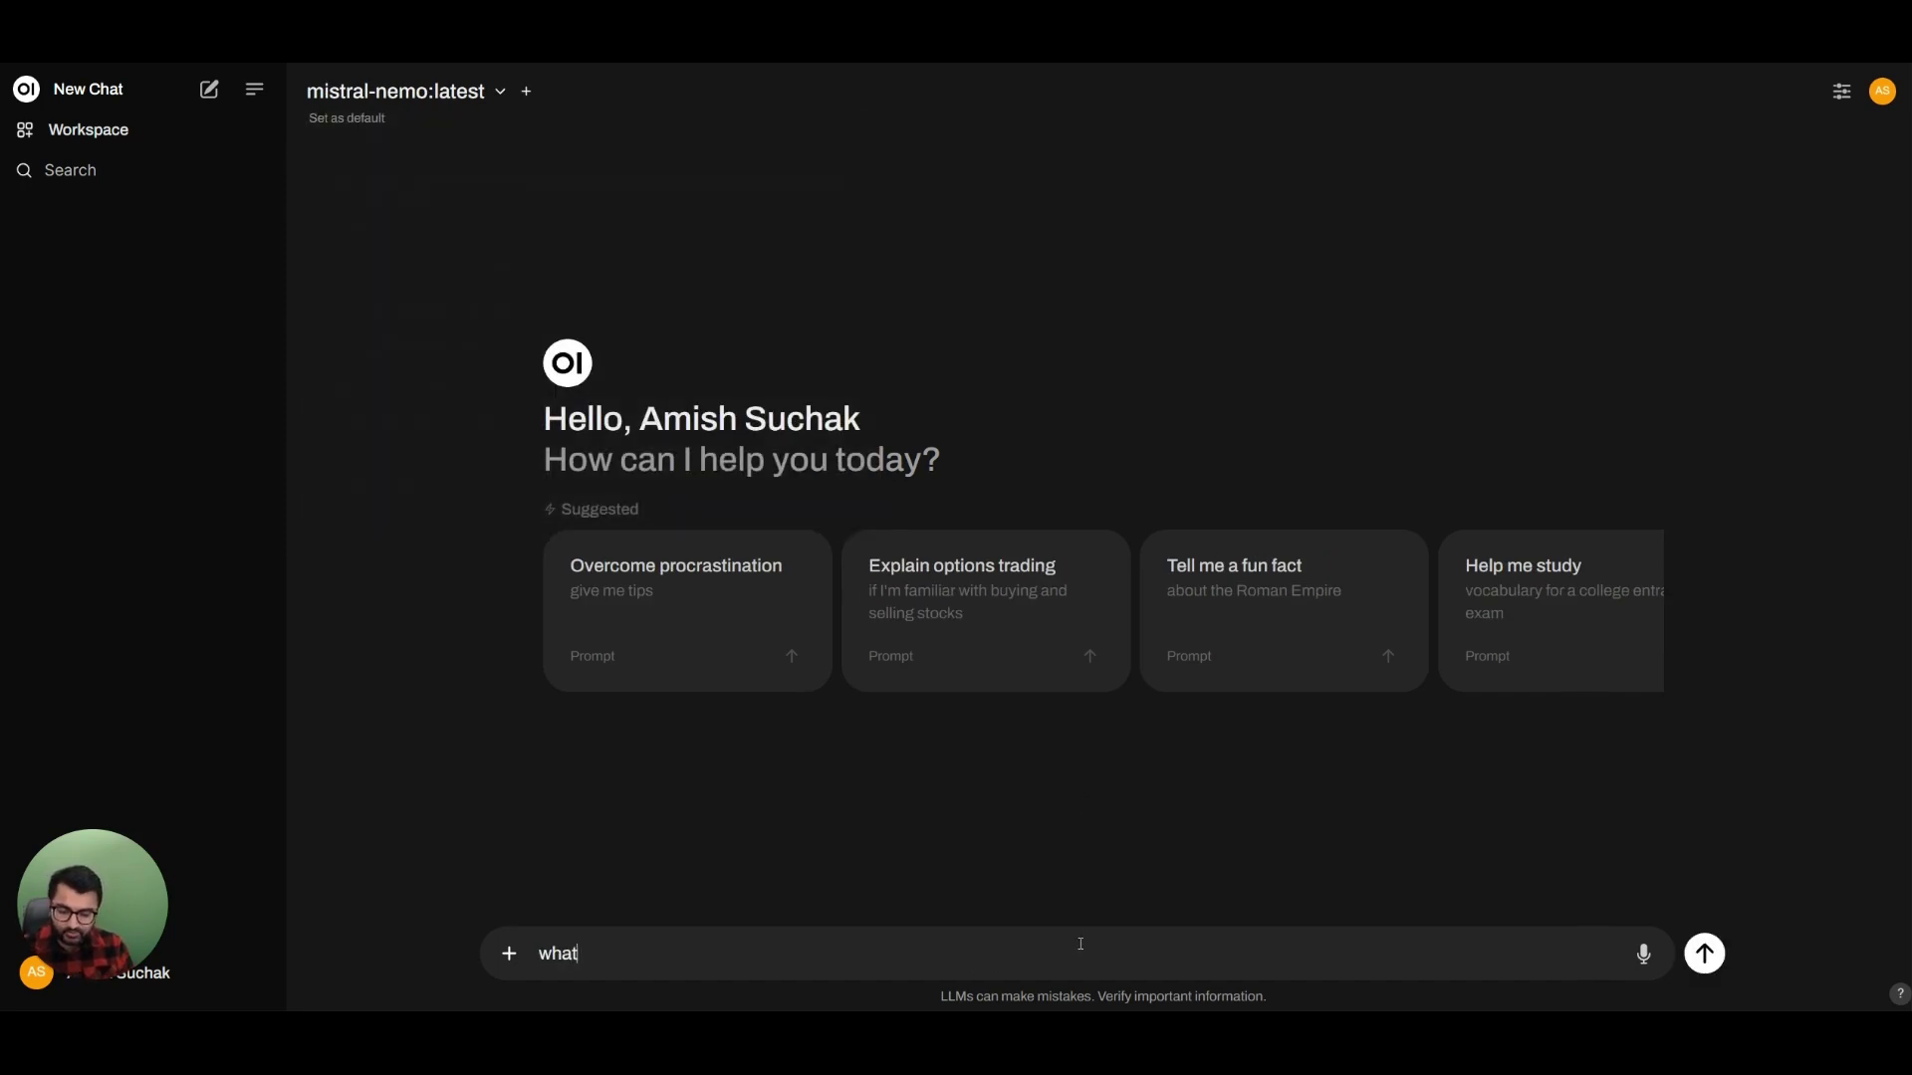
pyautogui.write(' is the date today?')
pyautogui.press('Return')
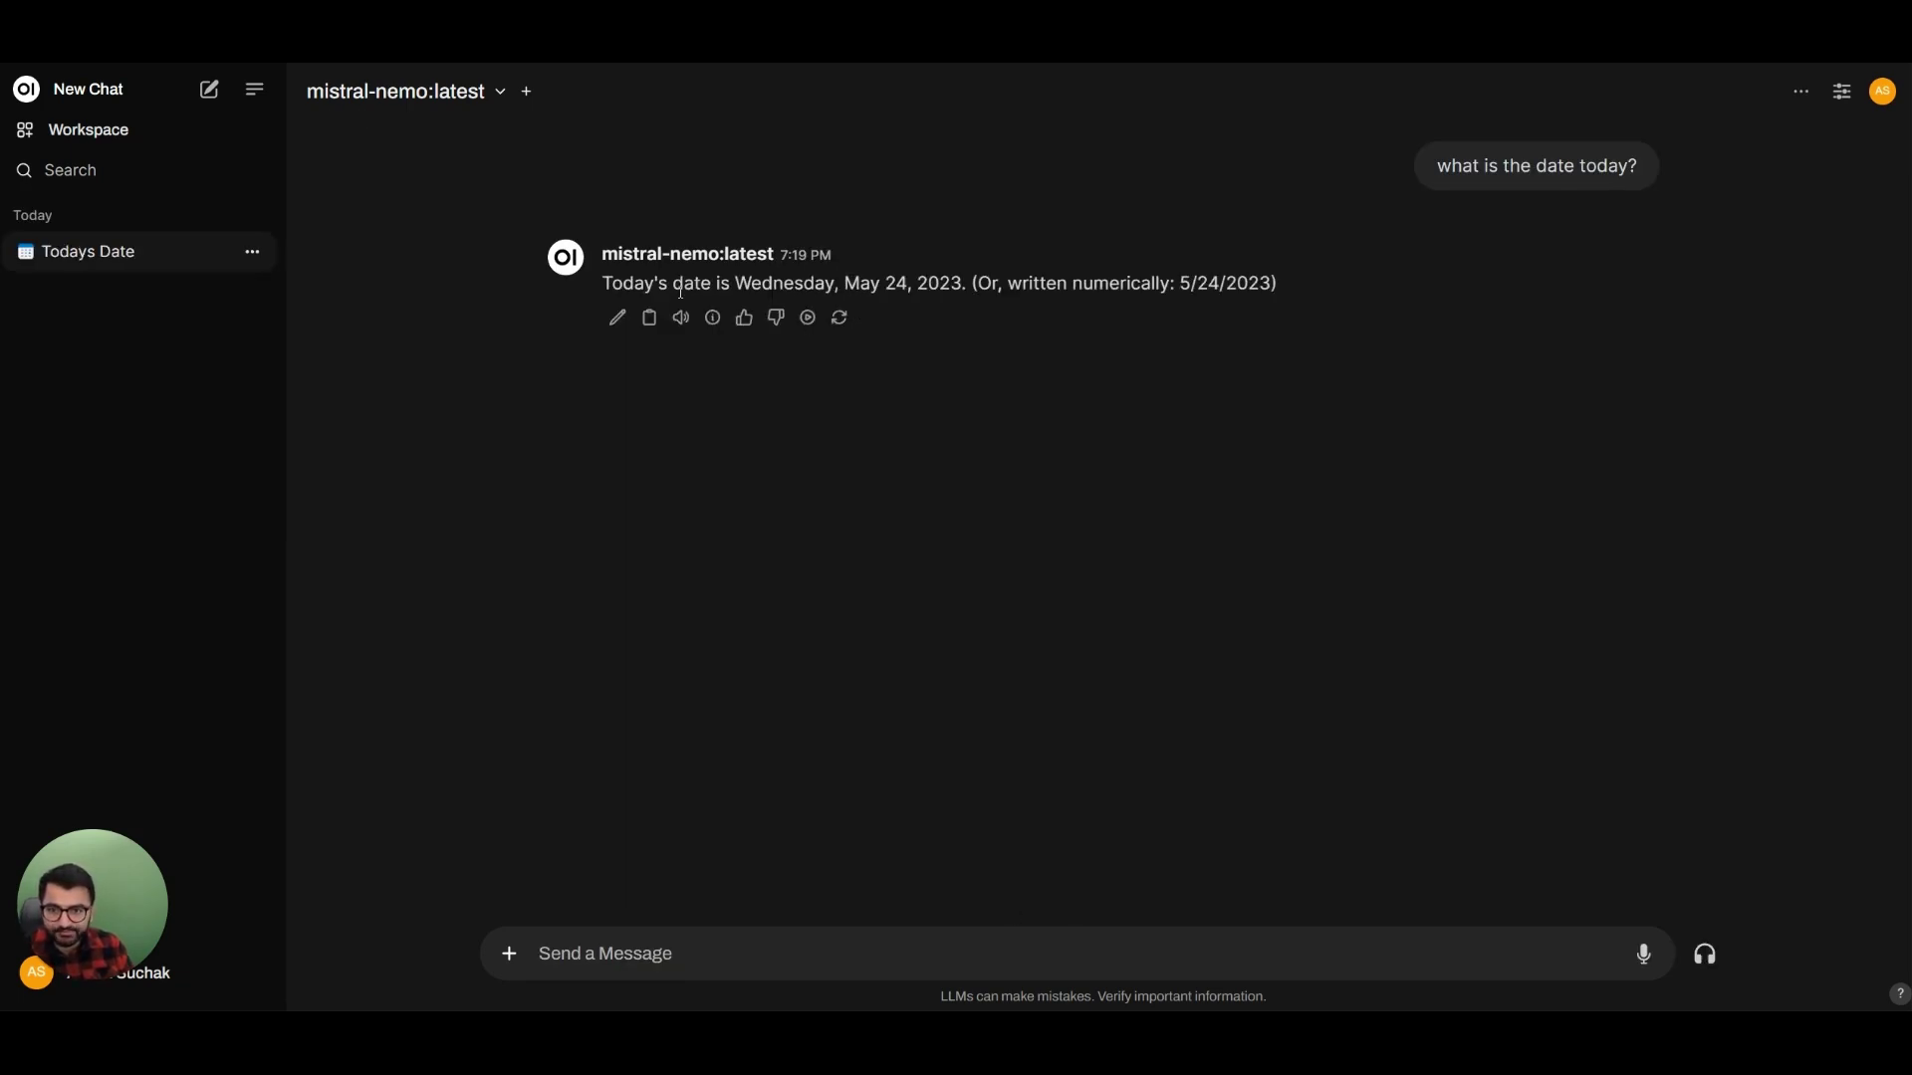
pyautogui.moveTo(847, 285); pyautogui.dragTo(975, 284)
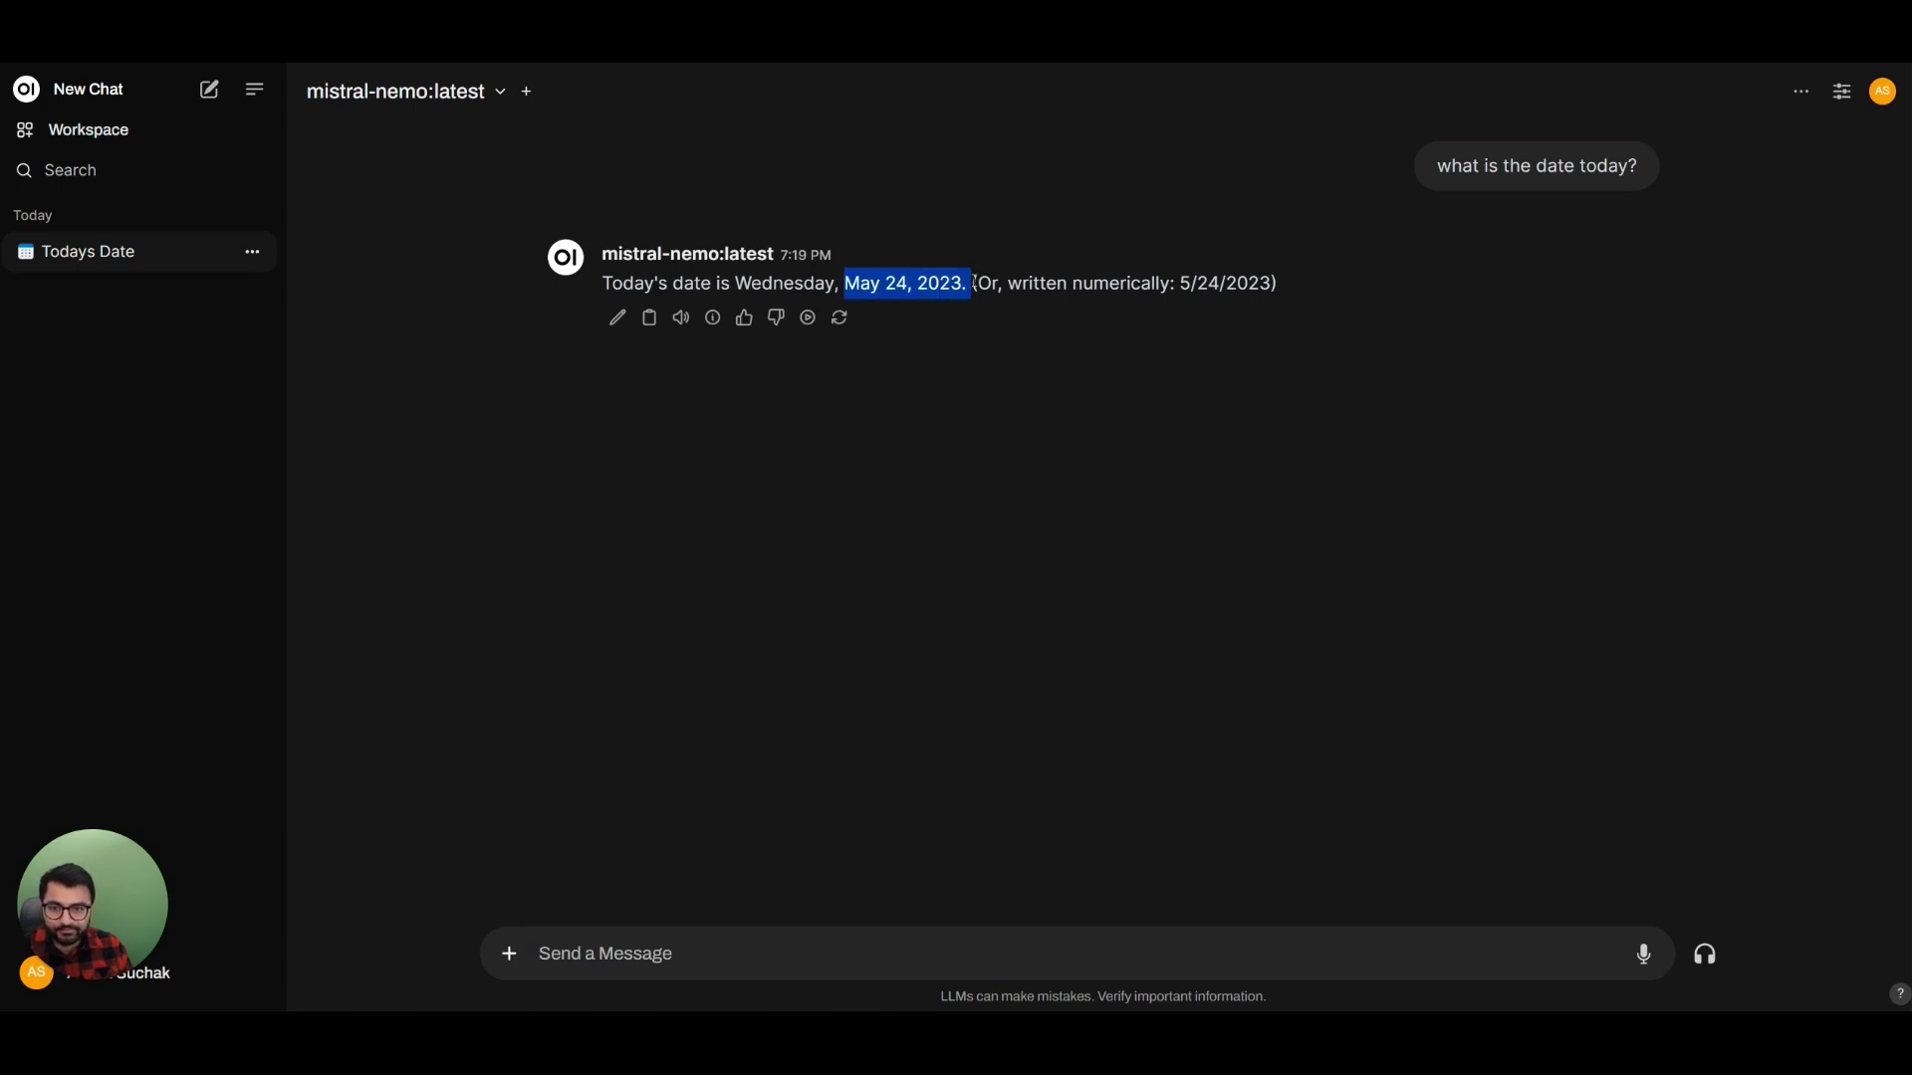
pyautogui.click(975, 283)
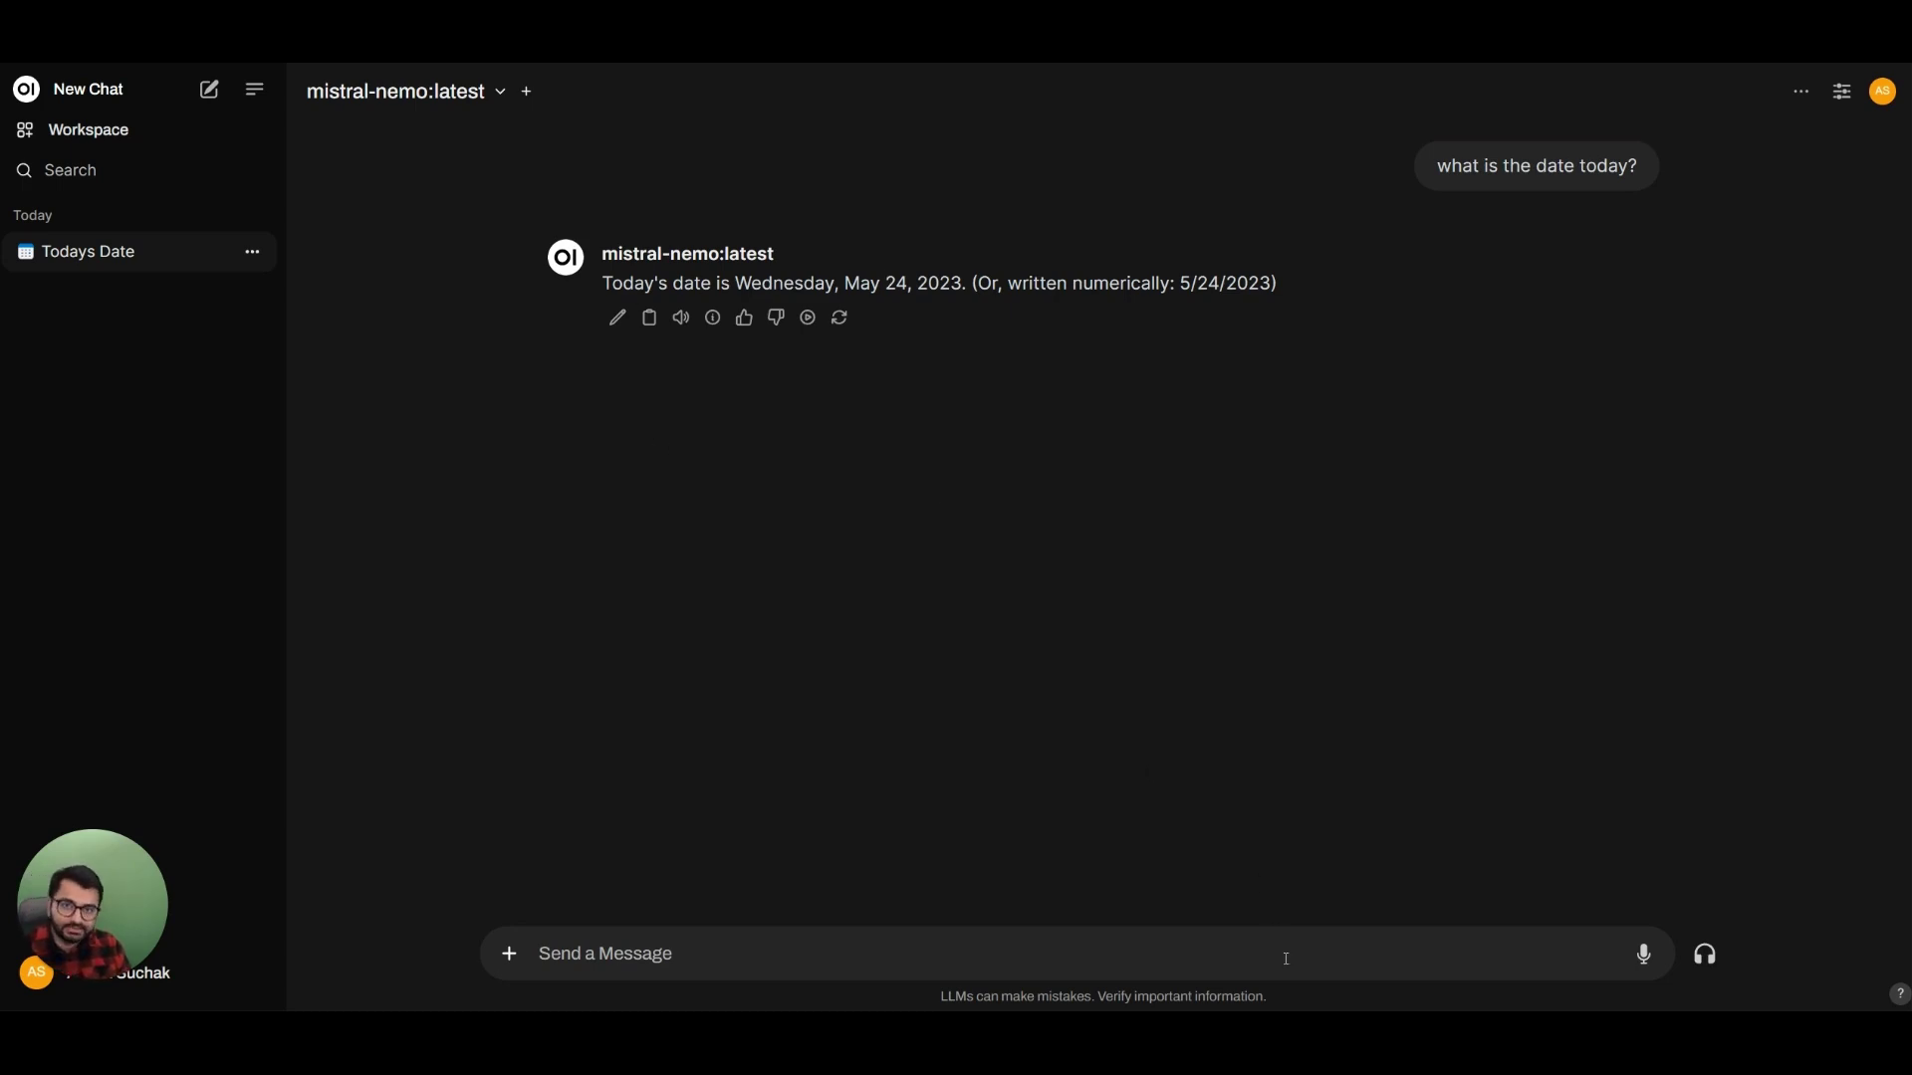
# Step: Ask 'what happened to hurricane milton in florida' and mark part of the hoax reply
pyautogui.write('what happened')
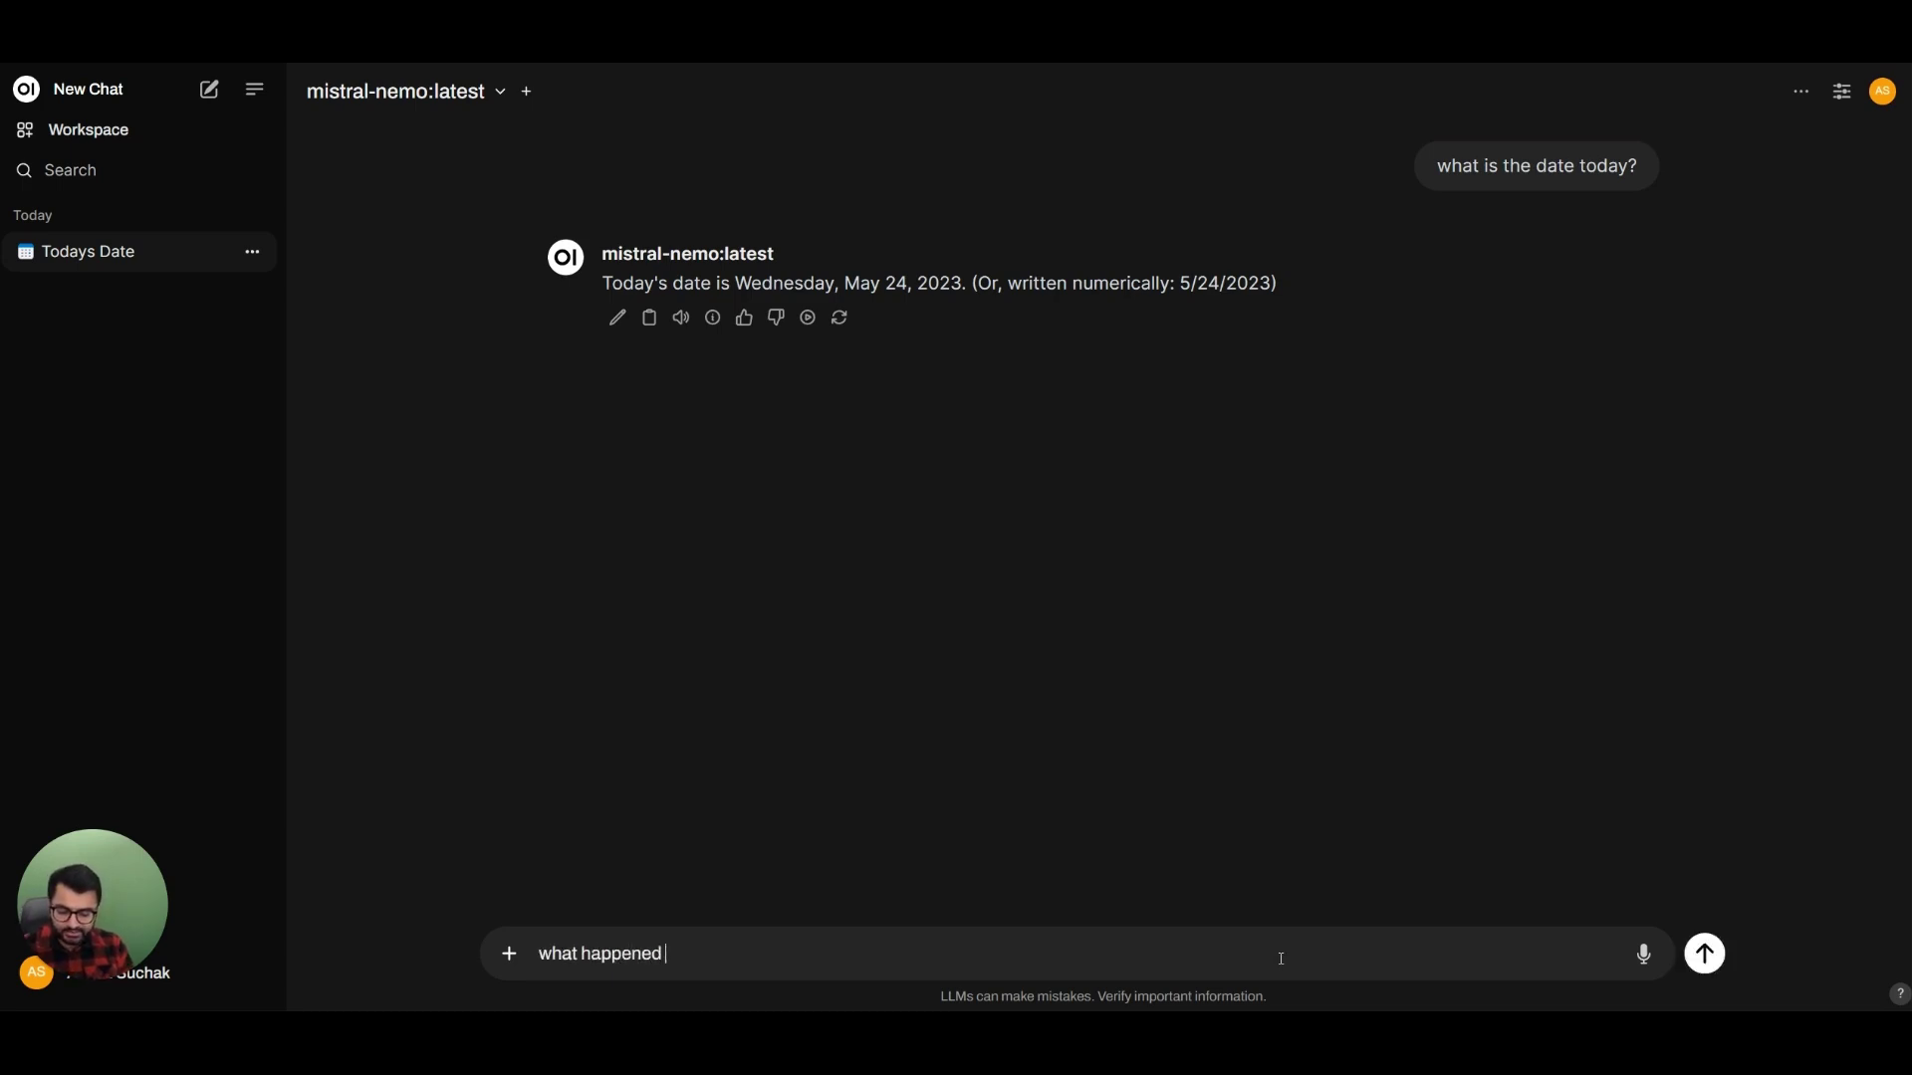
pyautogui.write(' to hurricane h')
pyautogui.press('BackSpace')
pyautogui.write('milton ')
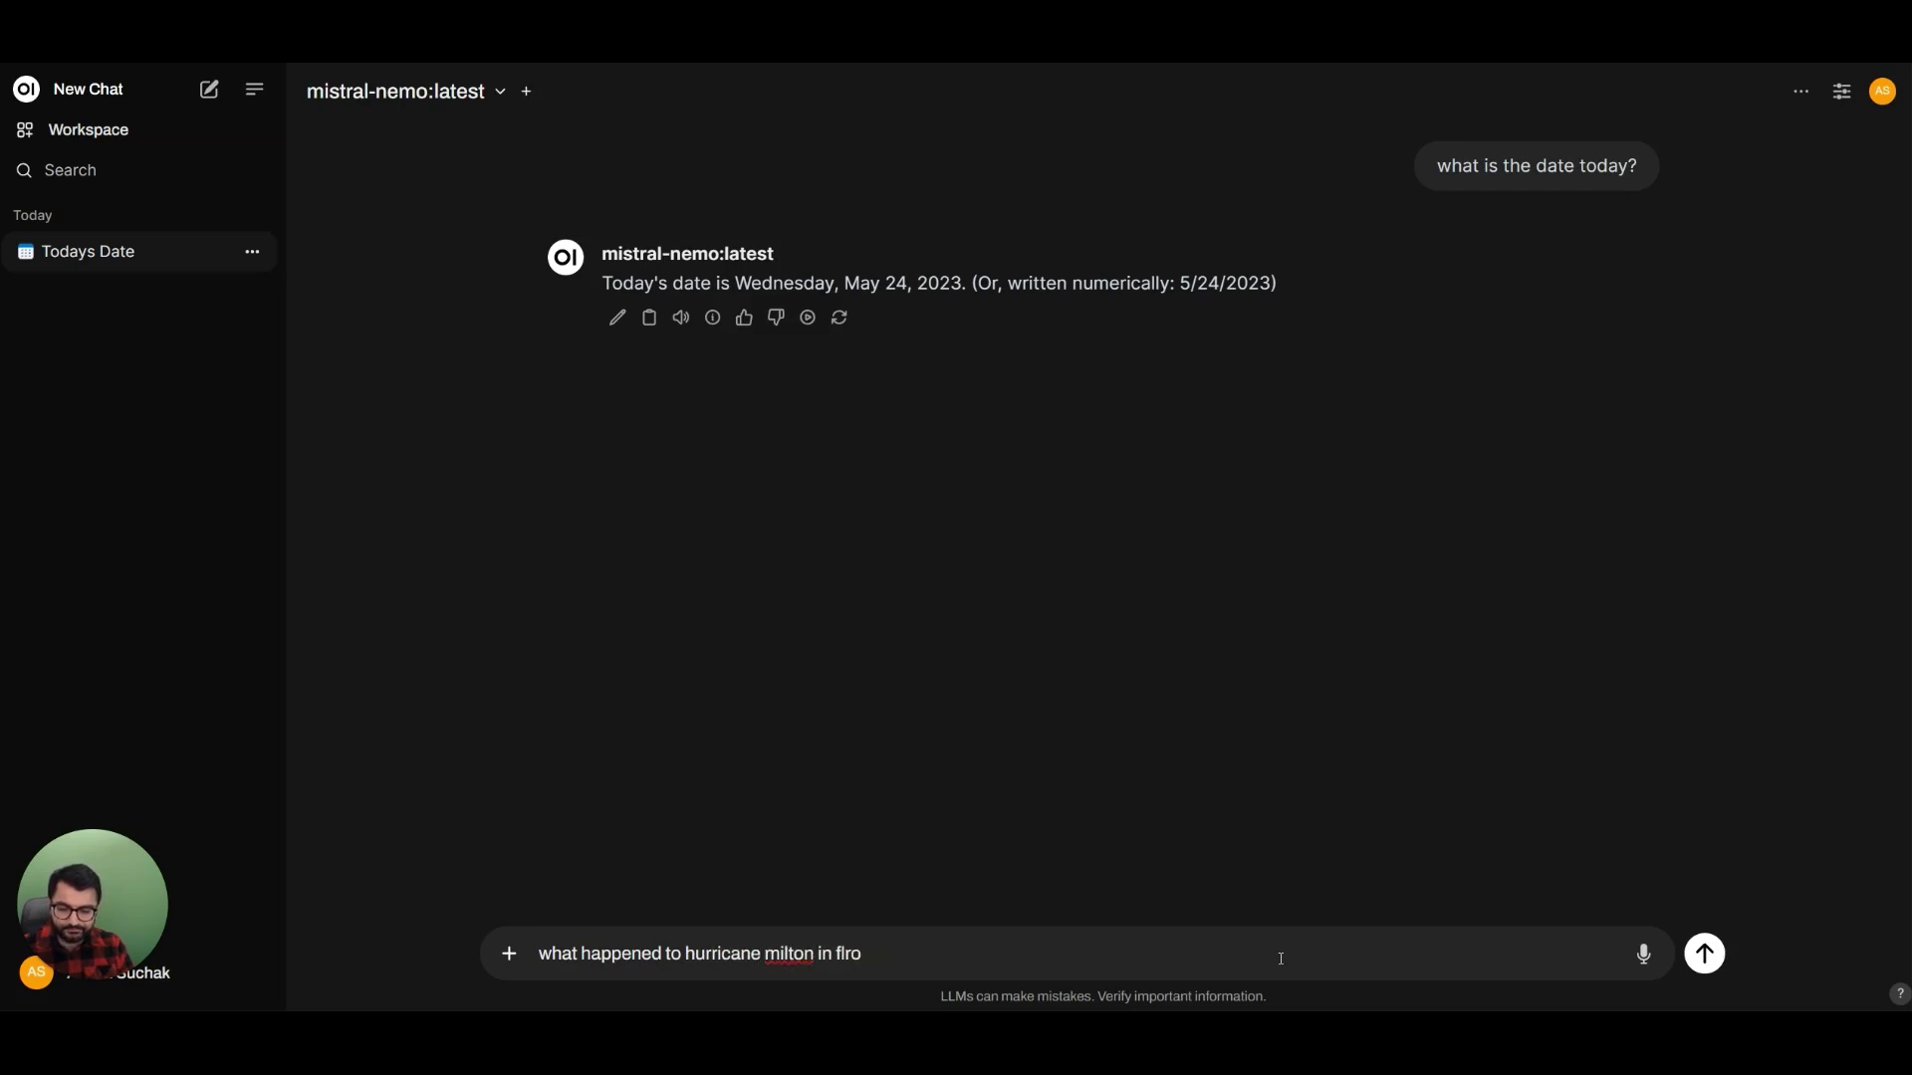
pyautogui.write('in florida')
pyautogui.press('Return')
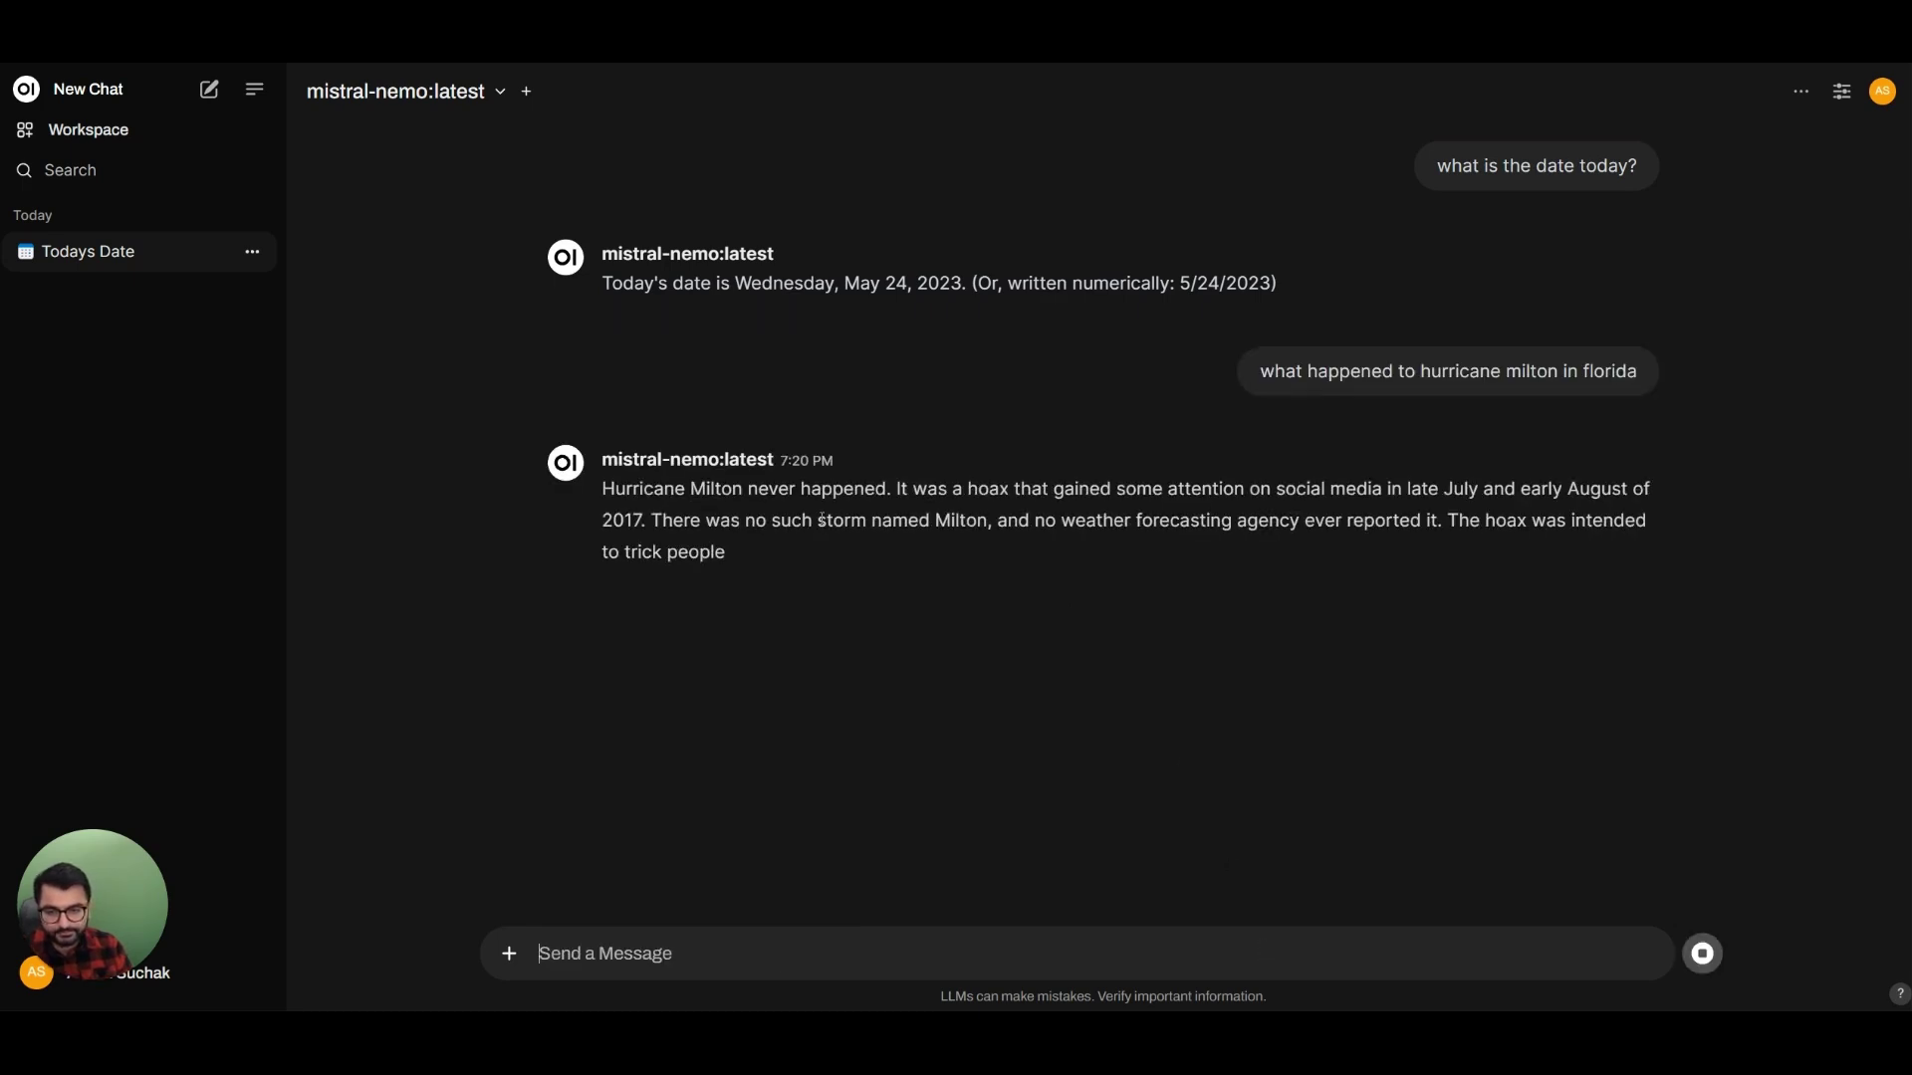
pyautogui.moveTo(691, 490); pyautogui.dragTo(610, 521)
pyautogui.click(610, 521)
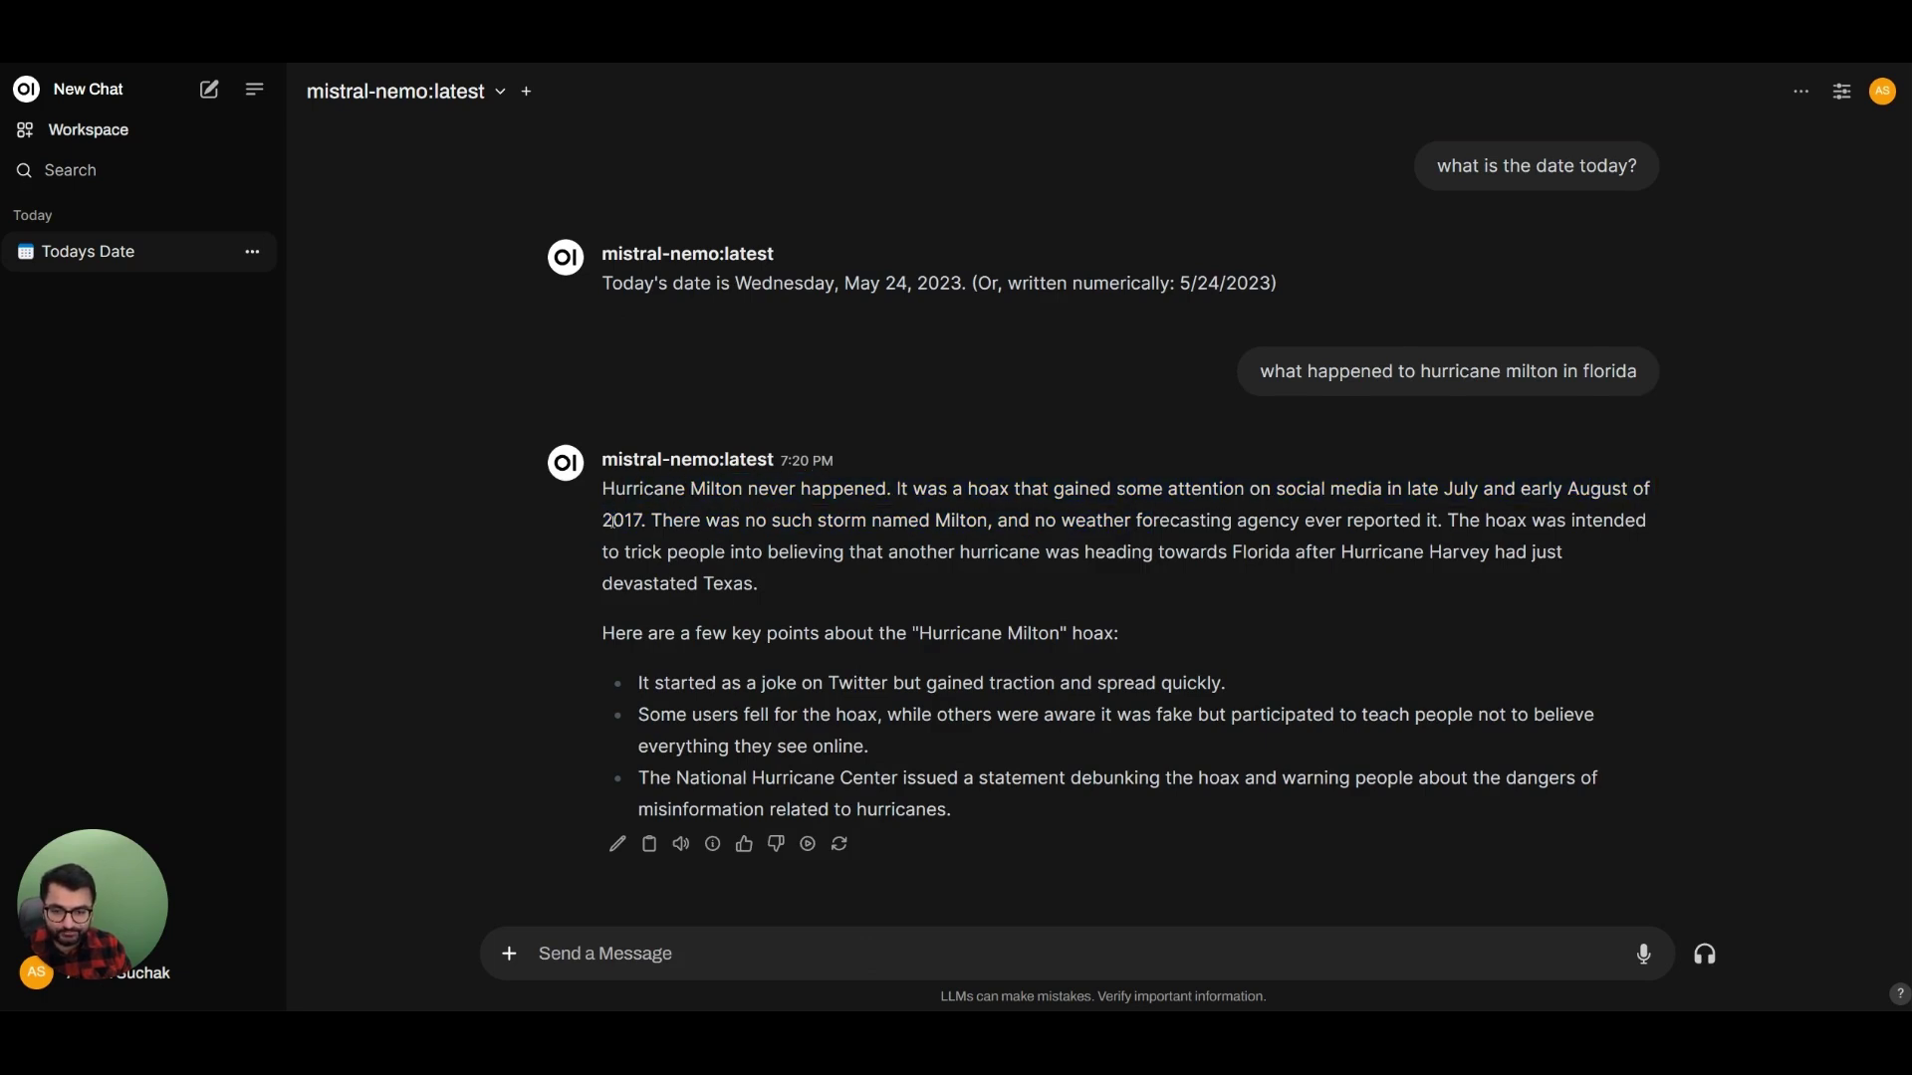
pyautogui.moveTo(697, 279)
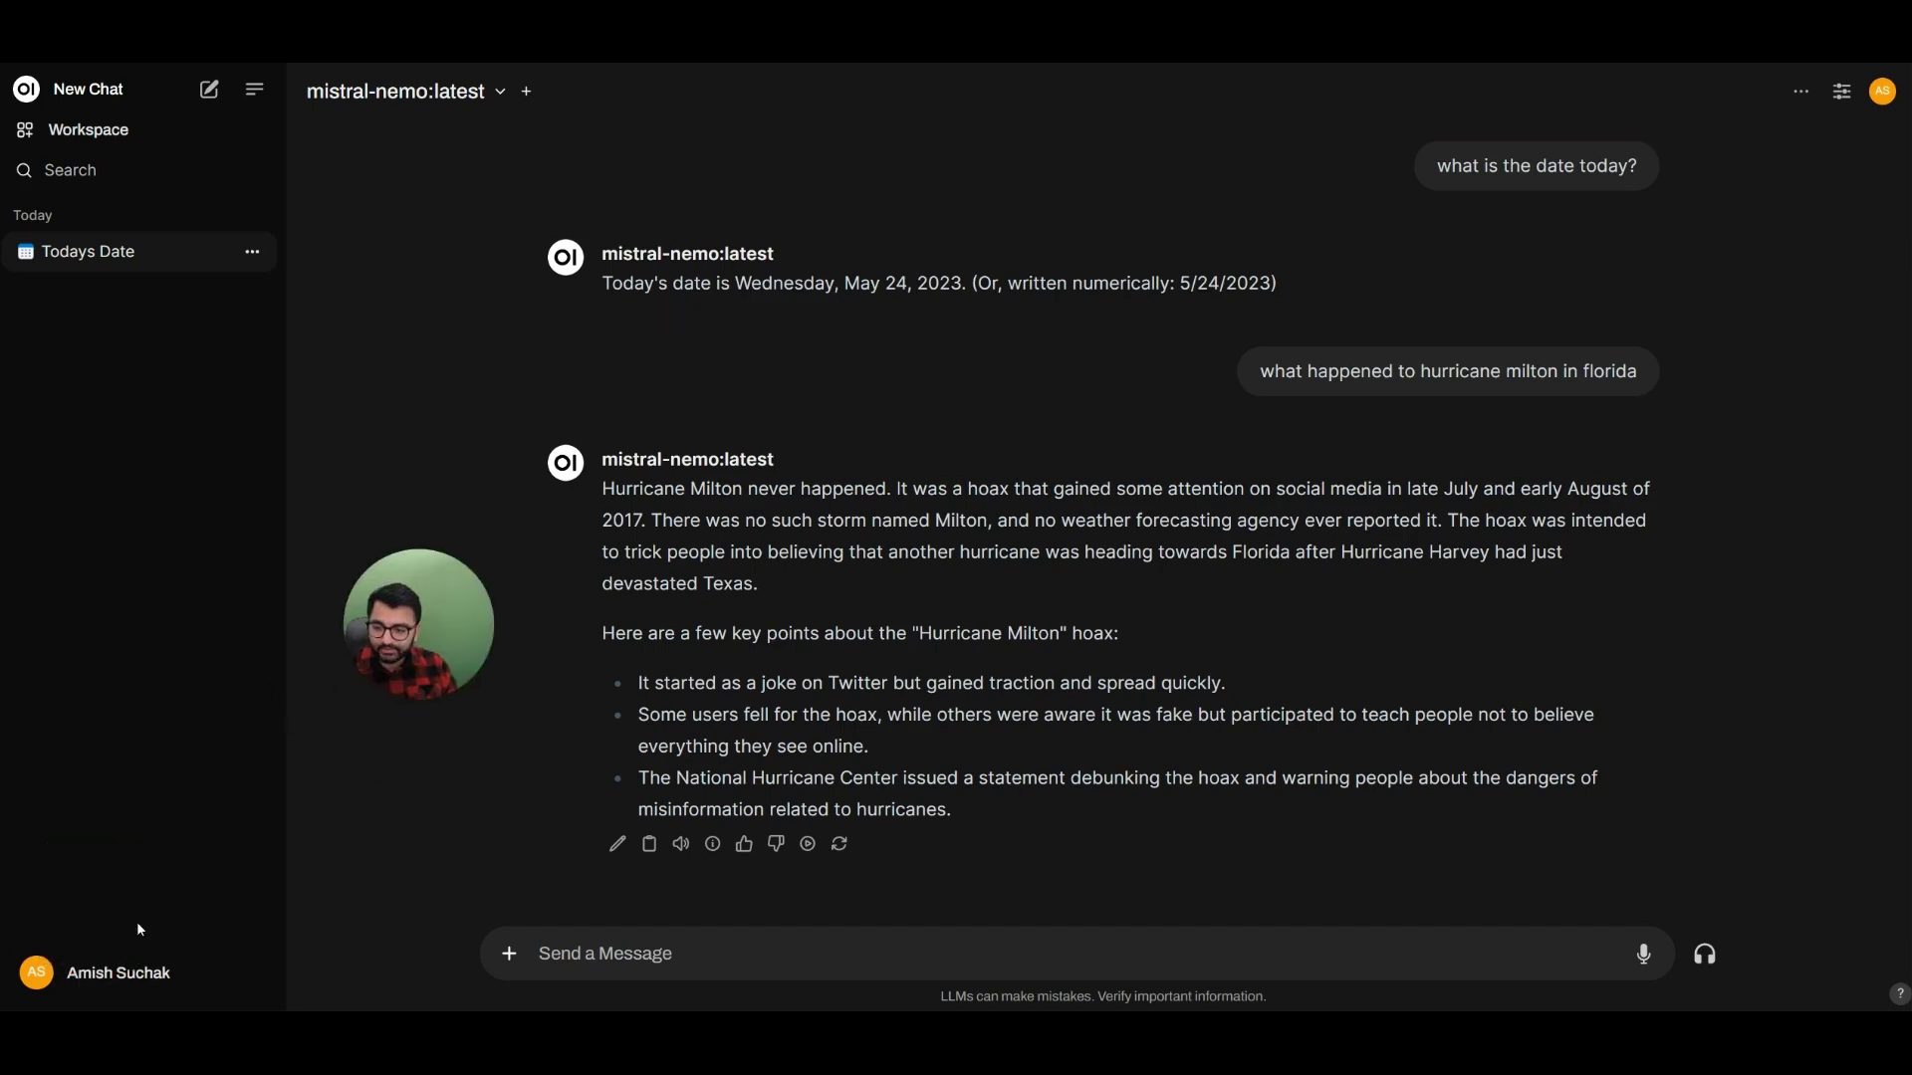
# Step: Go to the Admin Panel's Web Search settings
pyautogui.click(104, 985)
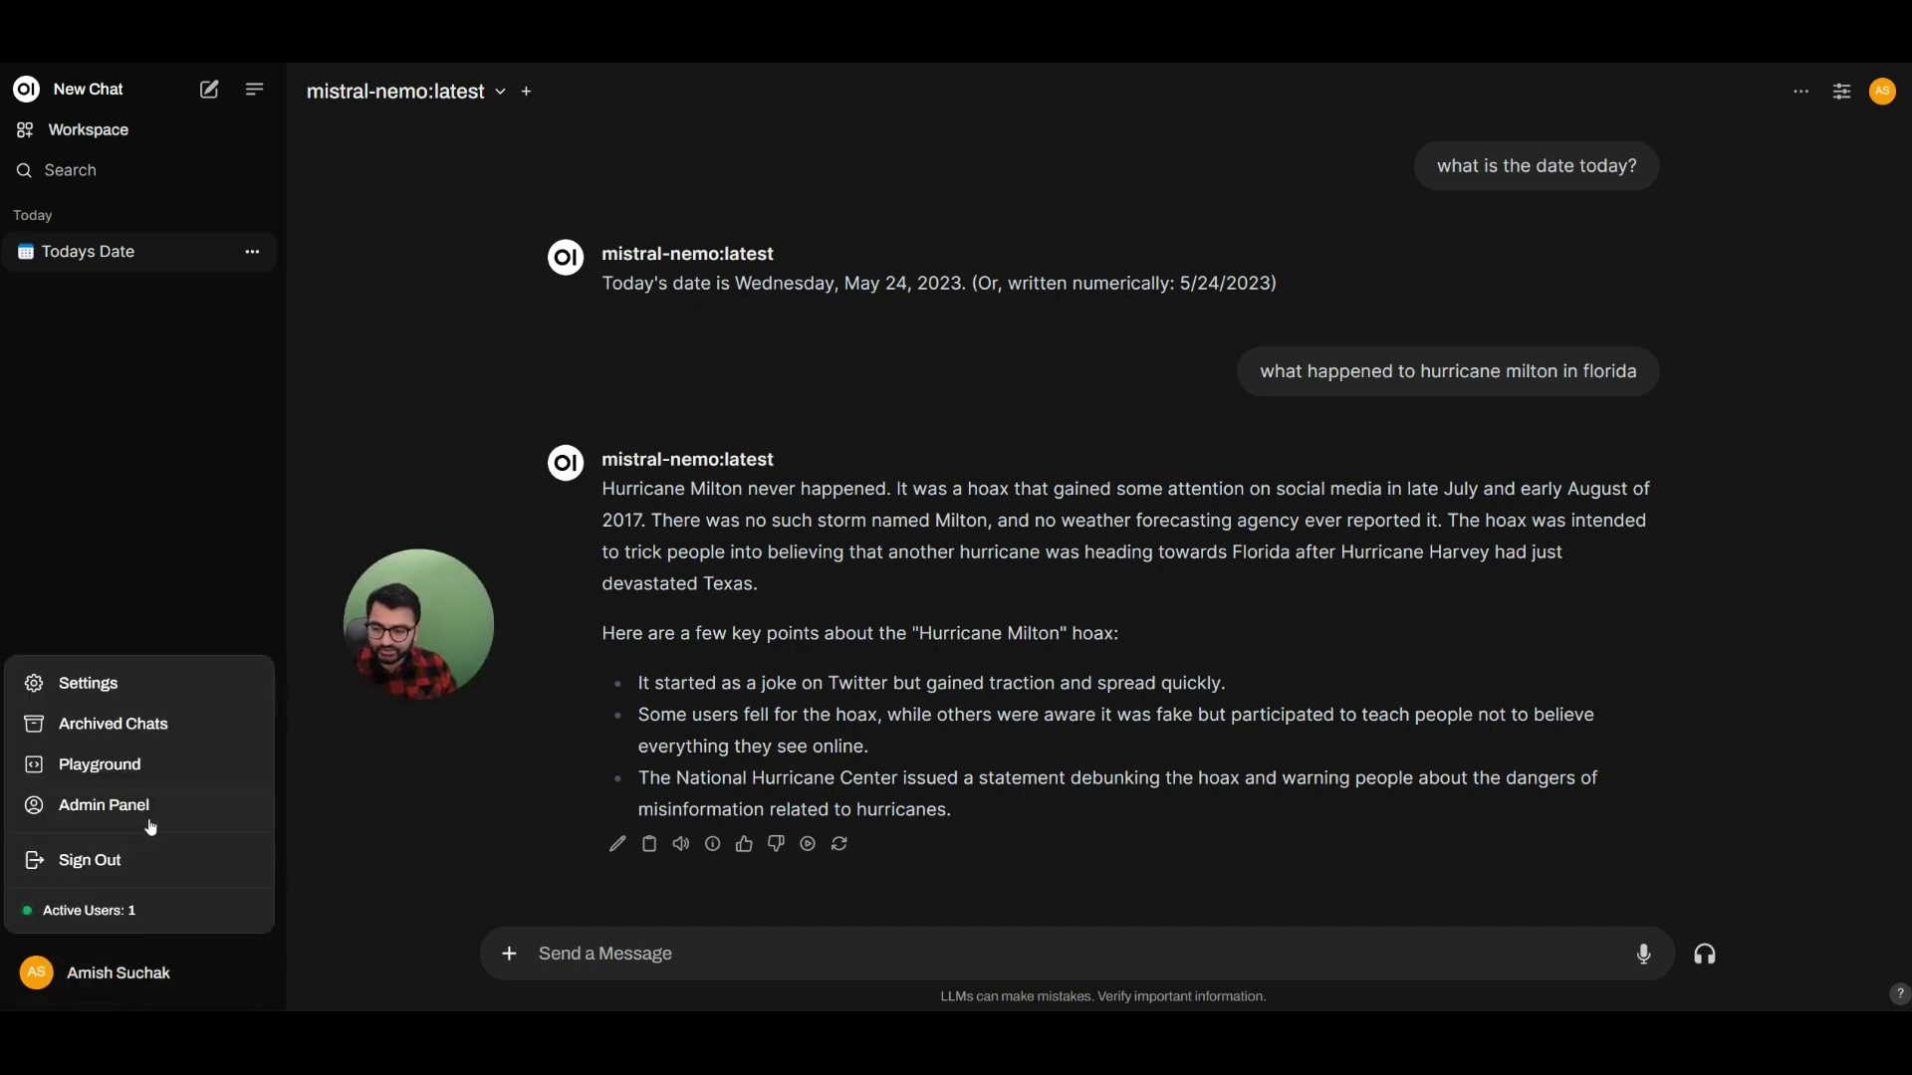
pyautogui.click(106, 683)
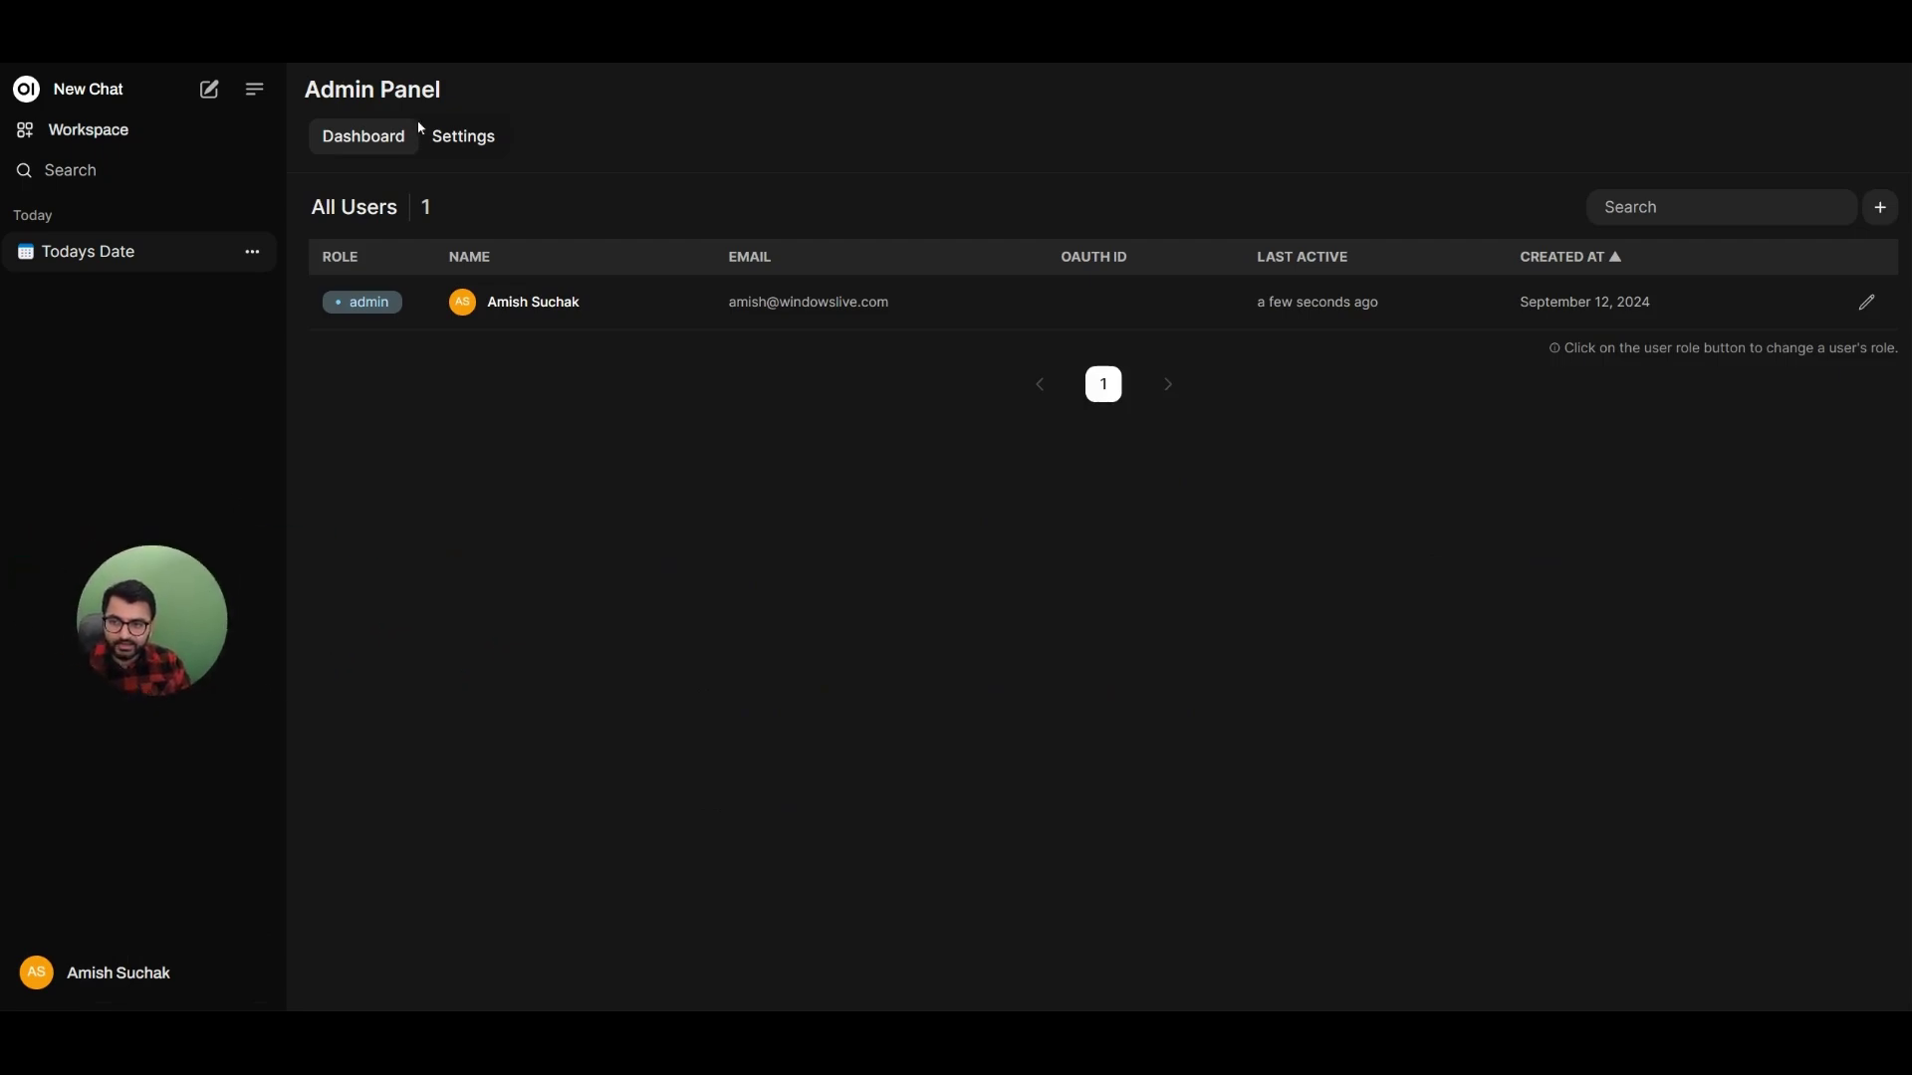
pyautogui.click(445, 139)
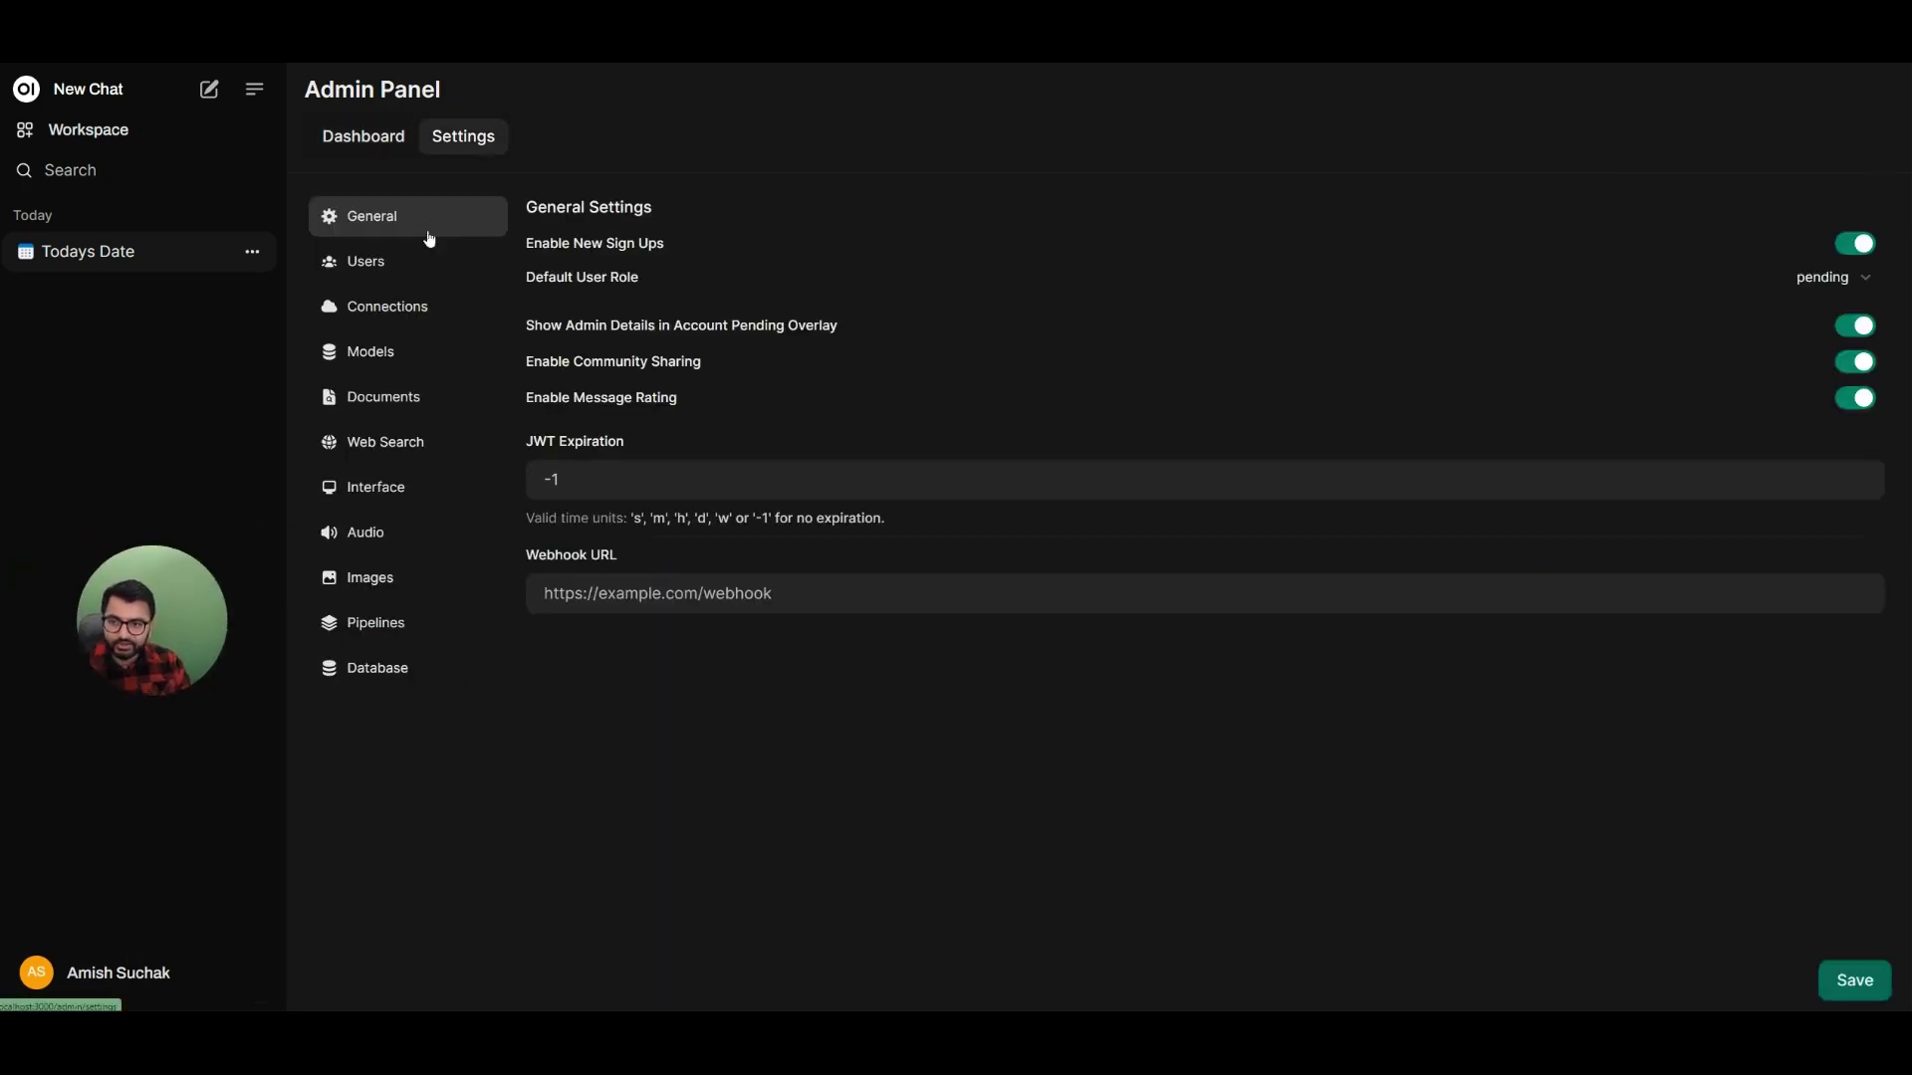
pyautogui.click(406, 453)
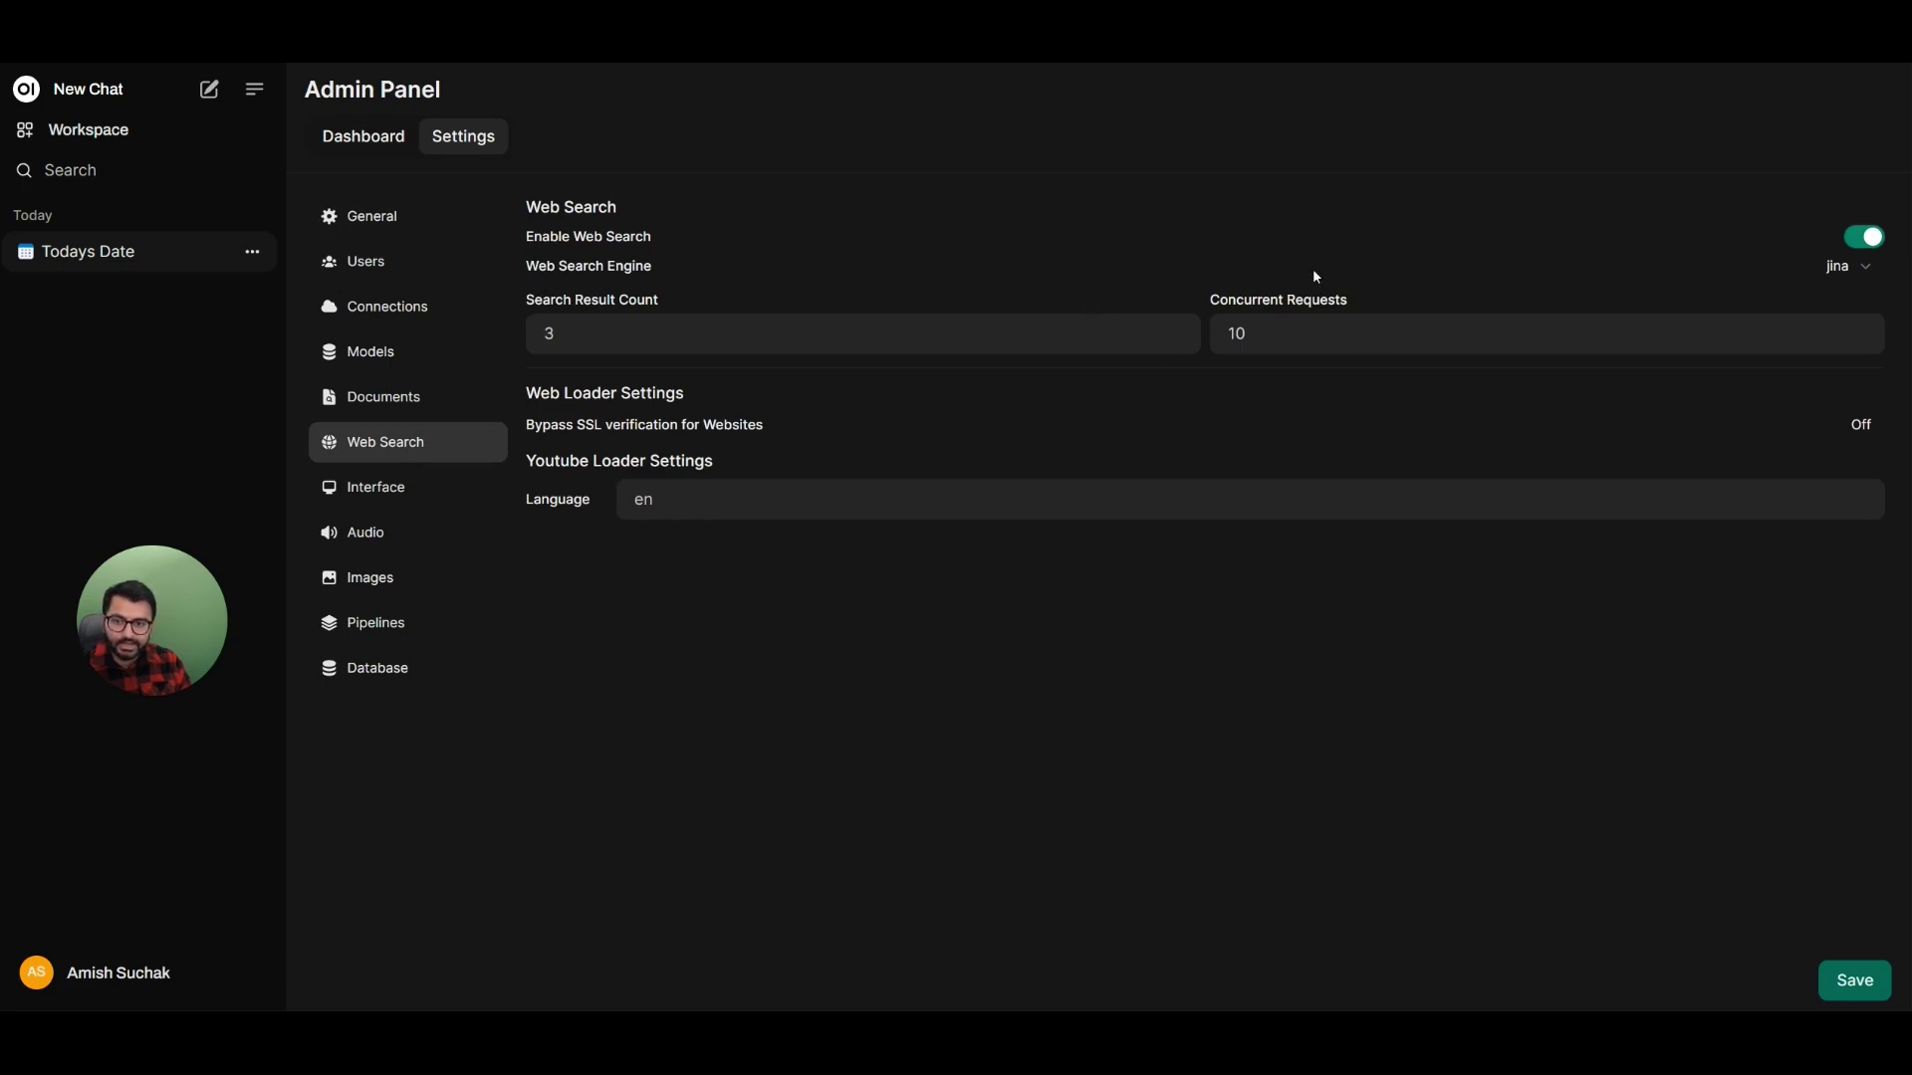
# Step: Try google_pse, duckduckgo and serpstack as search engines, then settle on jina
pyautogui.click(1862, 269)
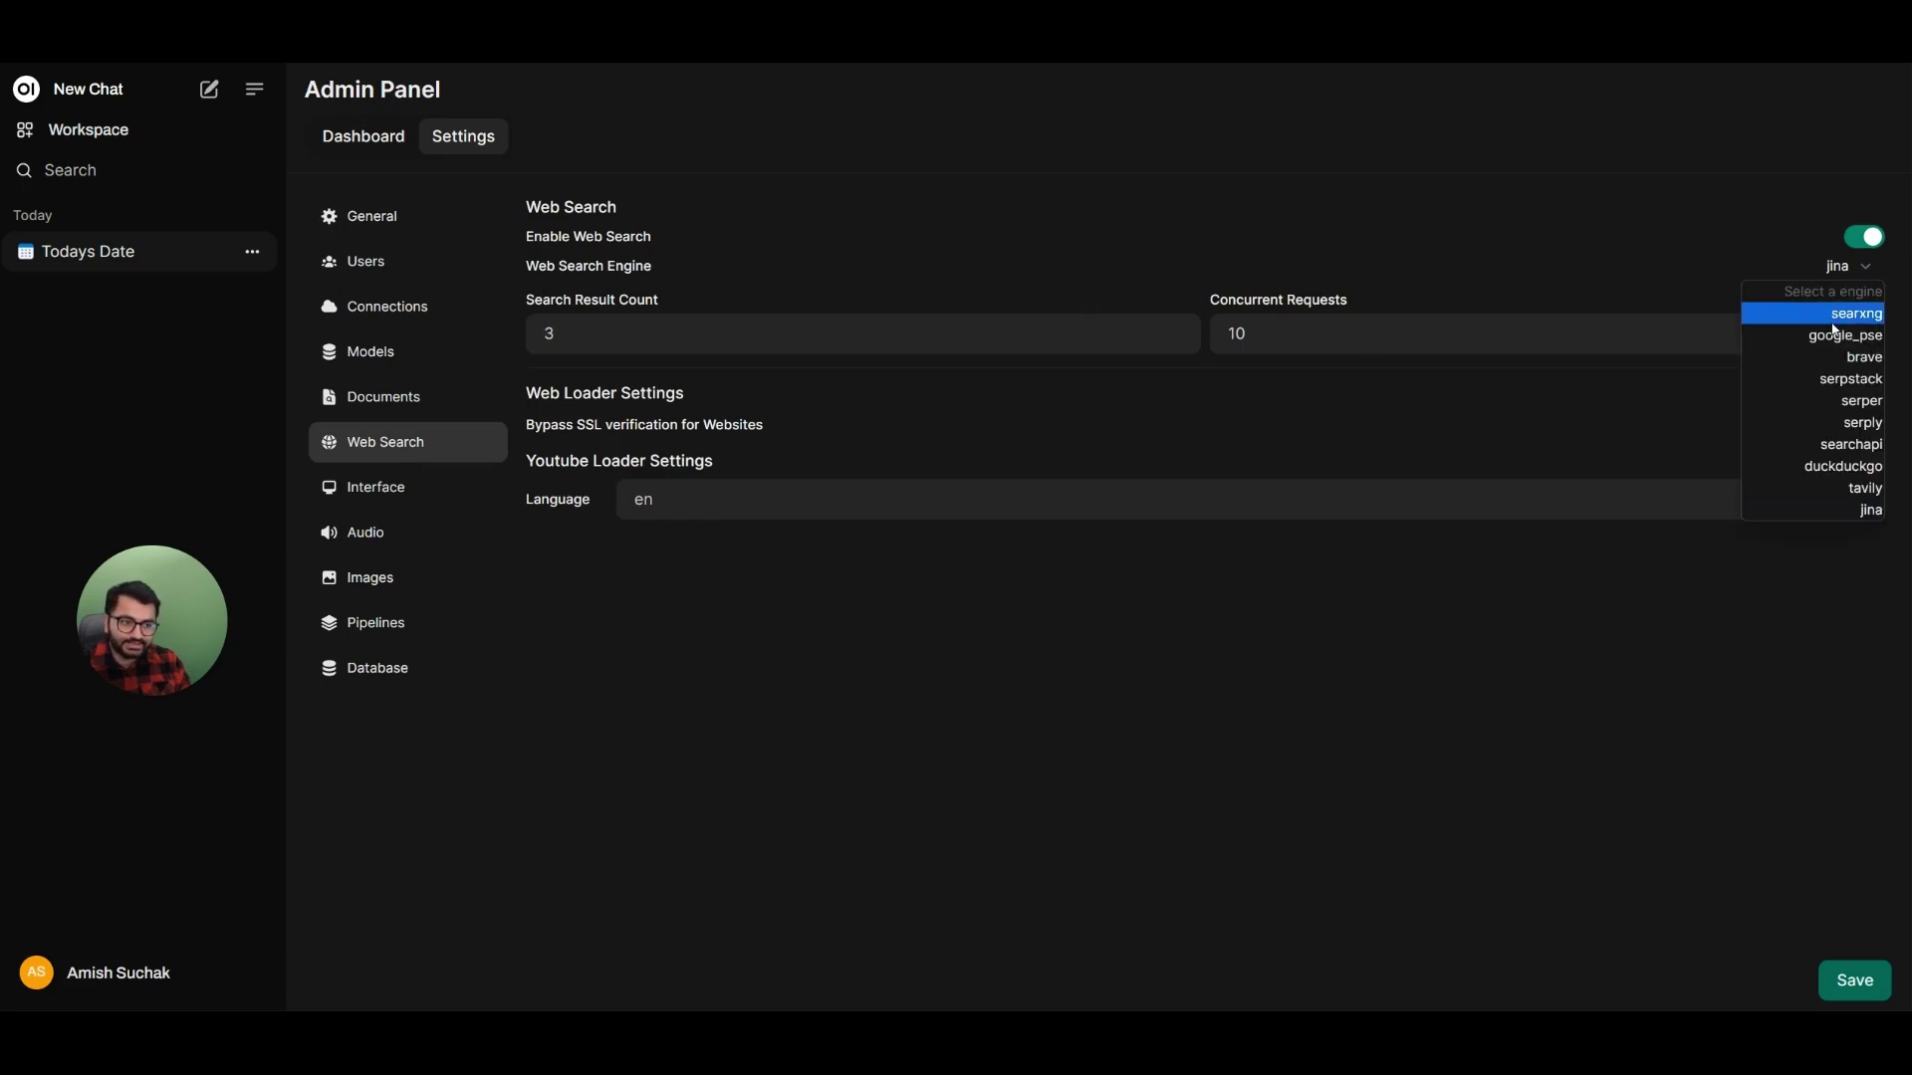
pyautogui.click(1837, 336)
pyautogui.click(1843, 266)
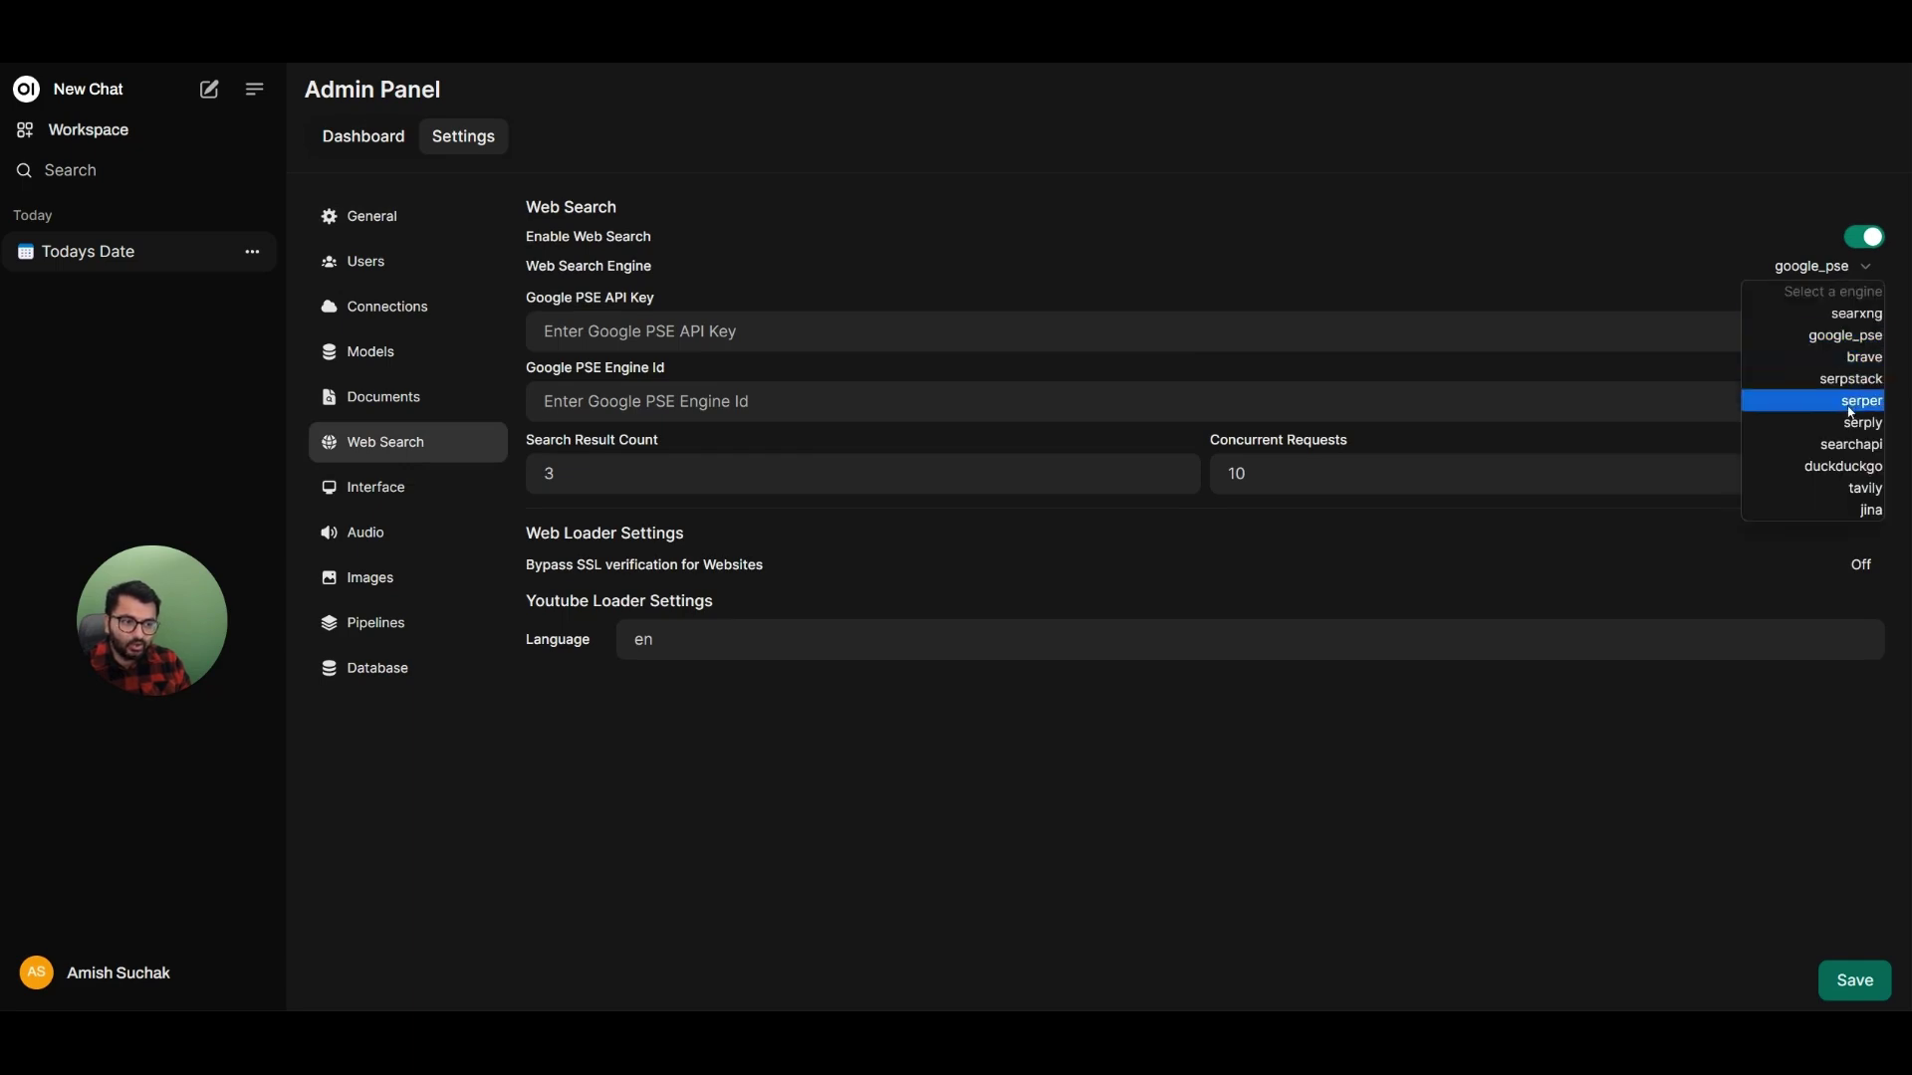
pyautogui.click(1858, 464)
pyautogui.click(1847, 267)
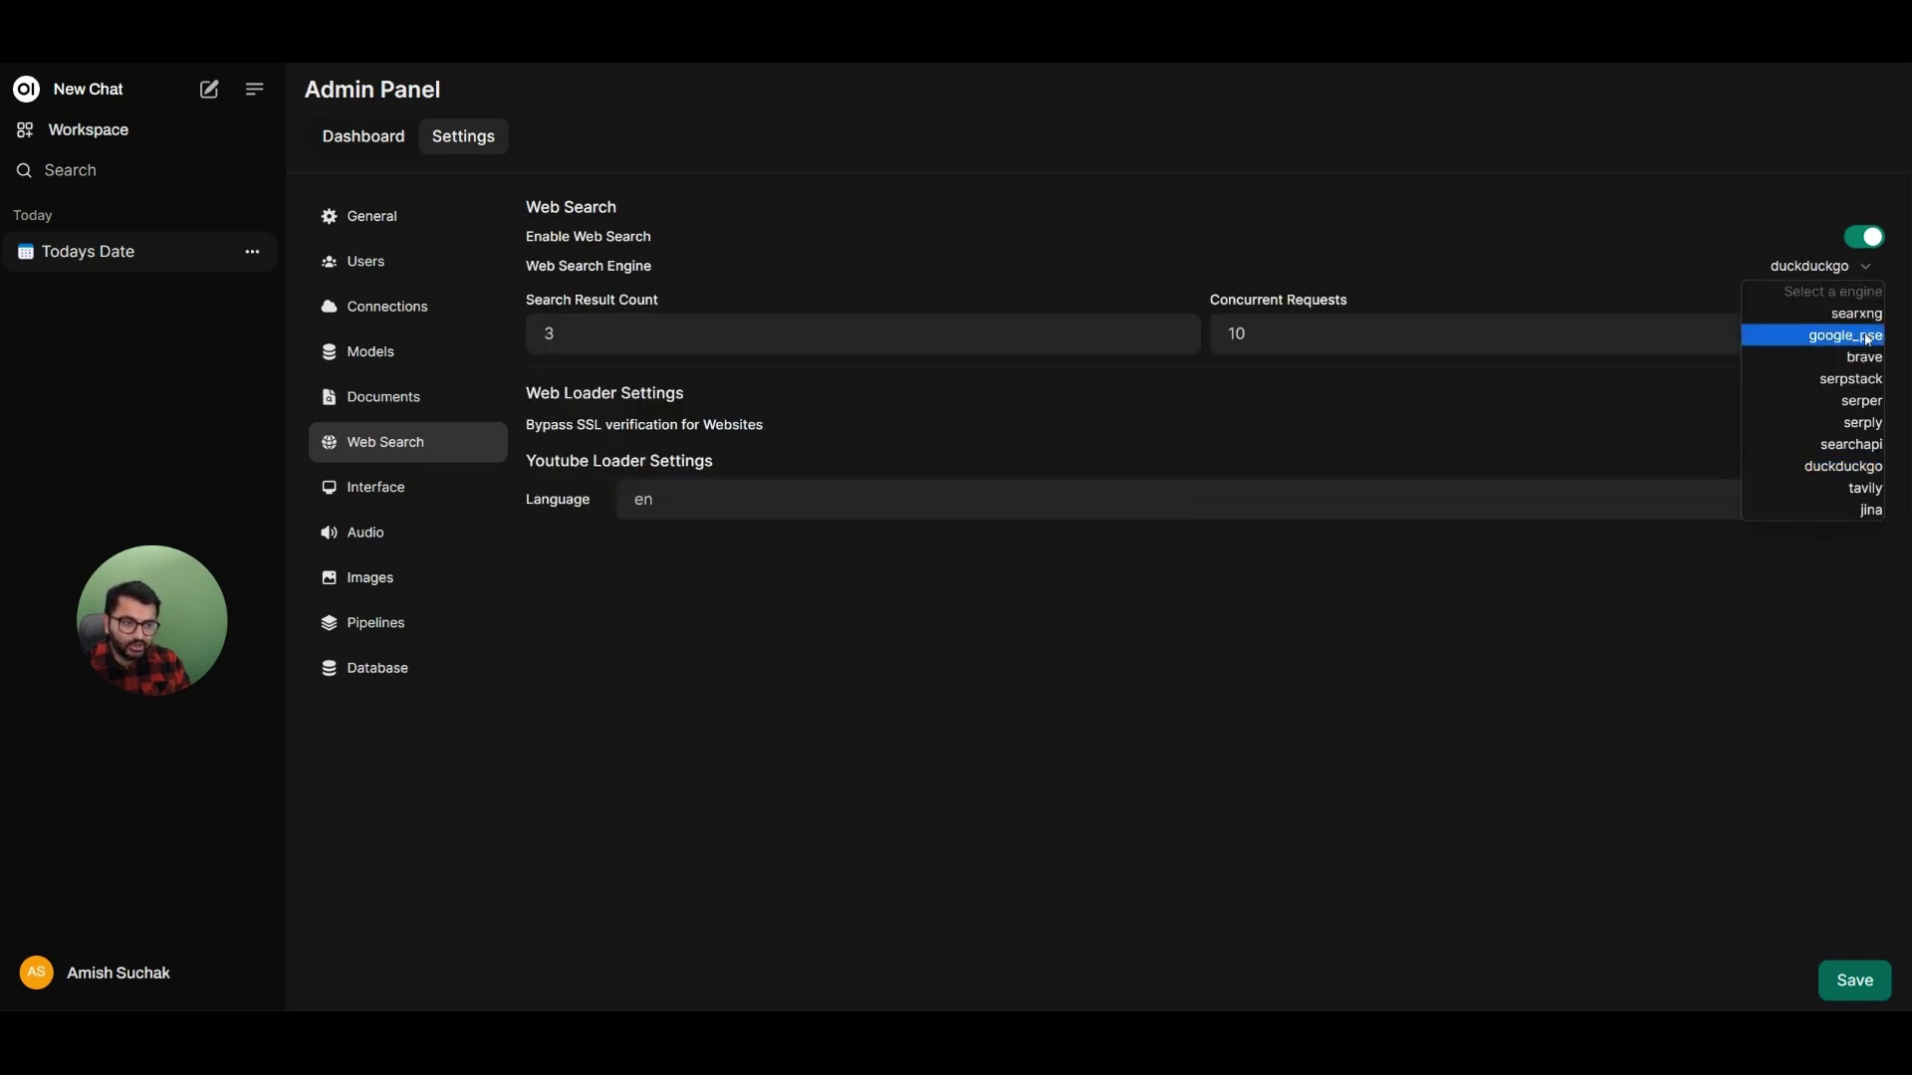
pyautogui.click(1852, 378)
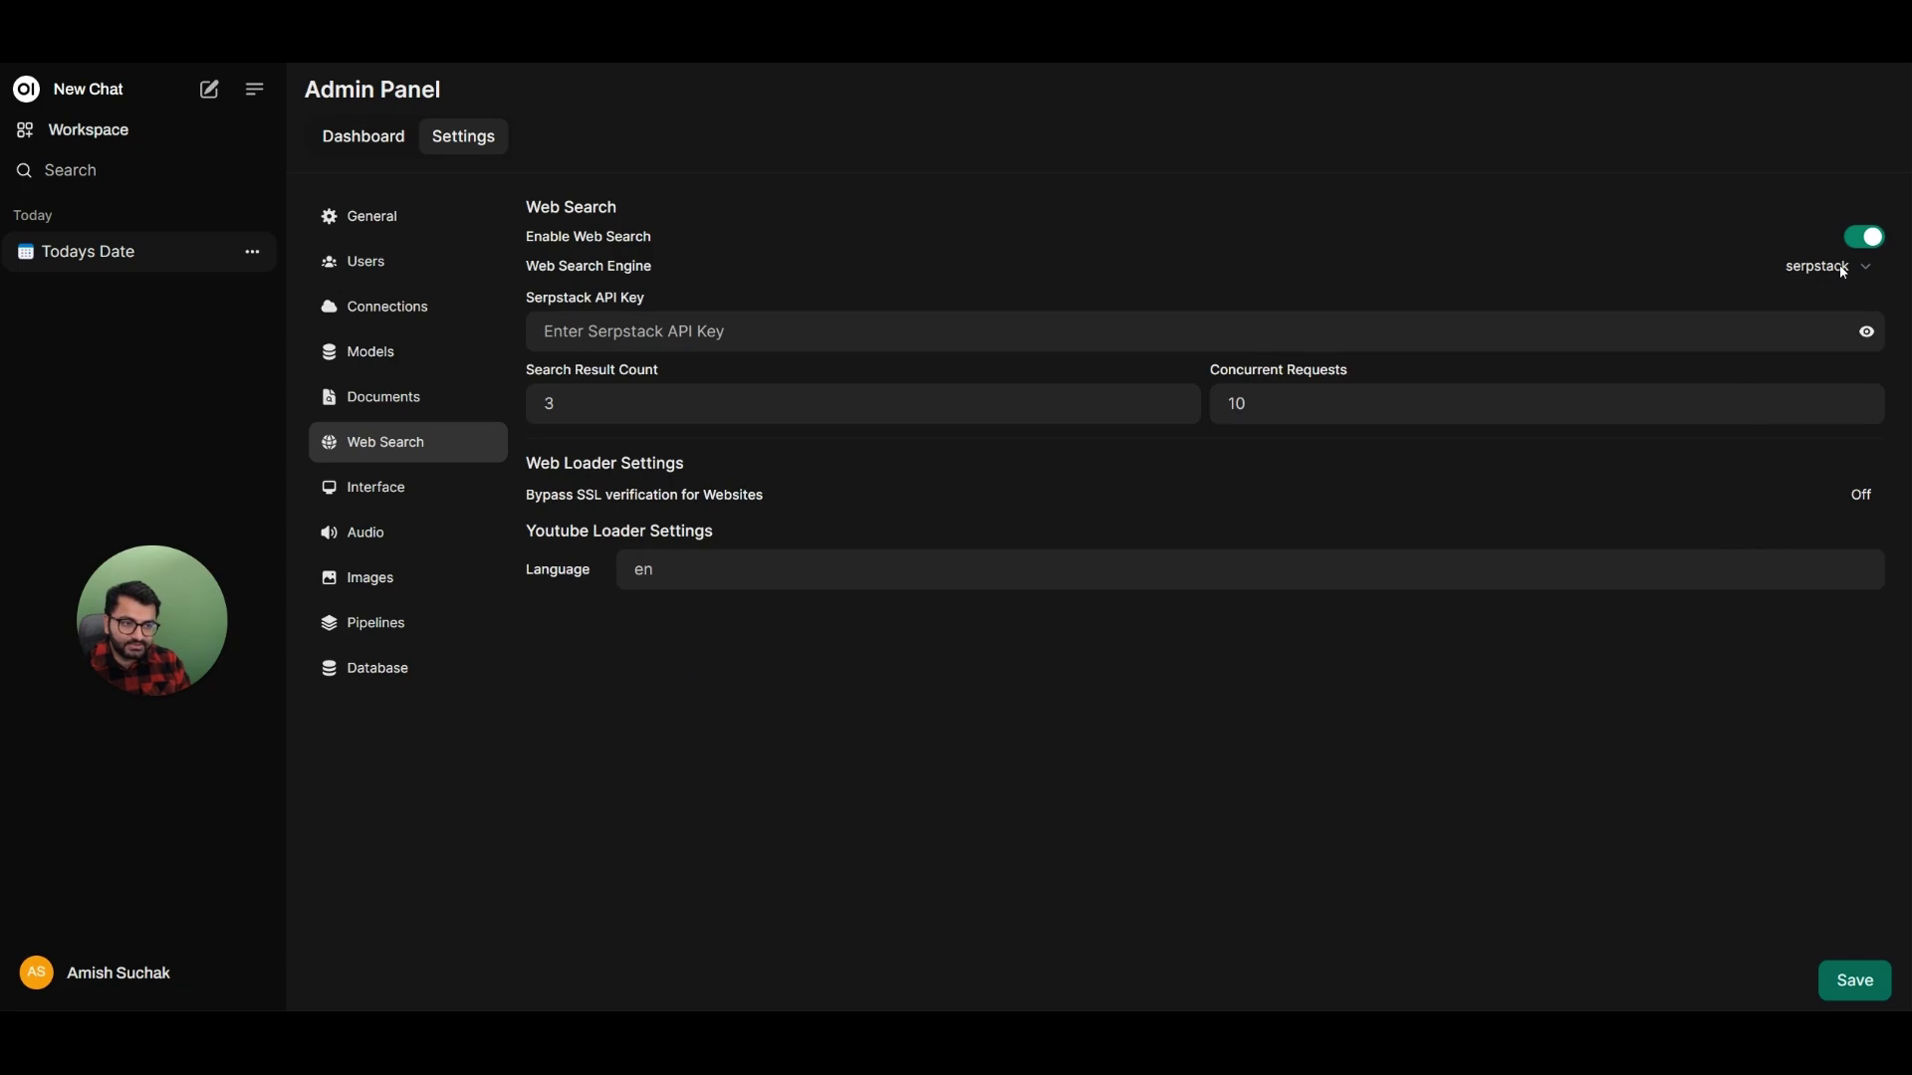
pyautogui.click(1843, 267)
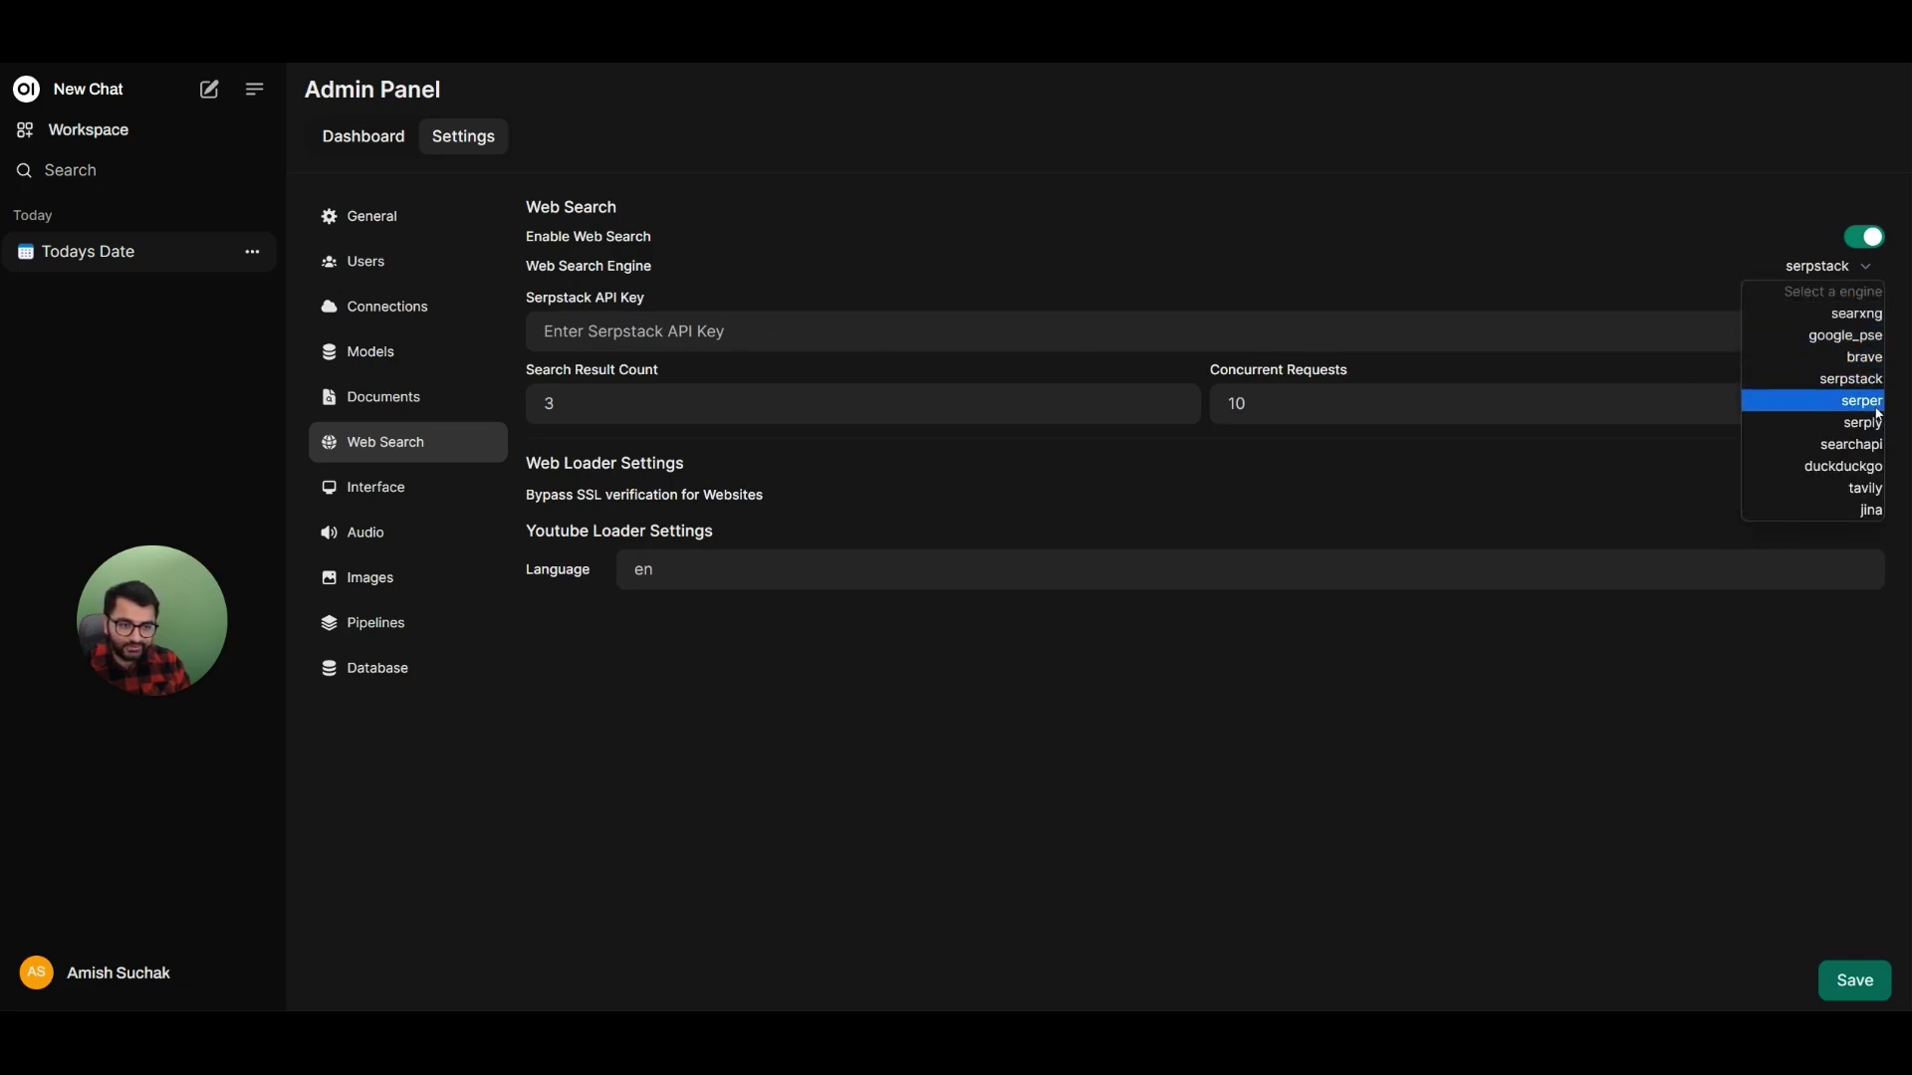
pyautogui.click(1855, 505)
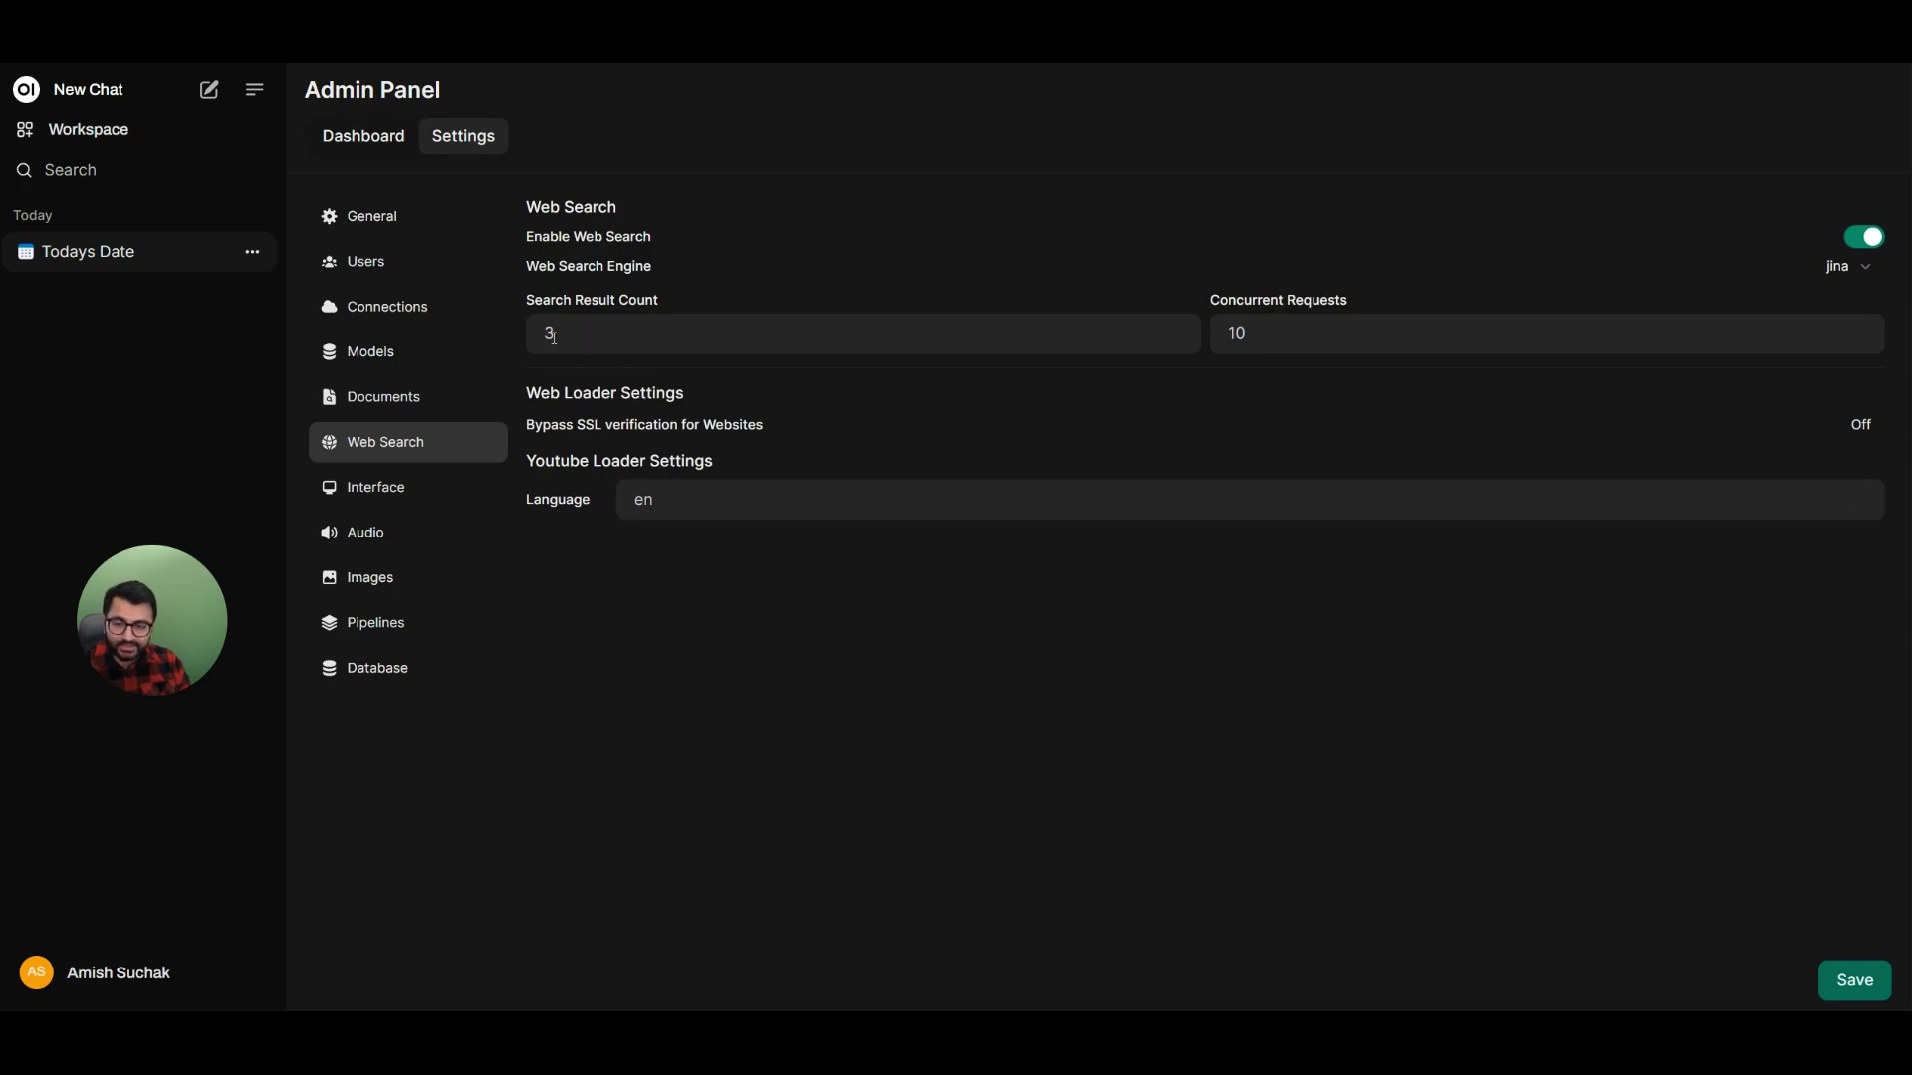
# Step: Change Search Result Count from 10 to 3, then start a new chat and list models
pyautogui.moveTo(536, 300); pyautogui.dragTo(666, 296)
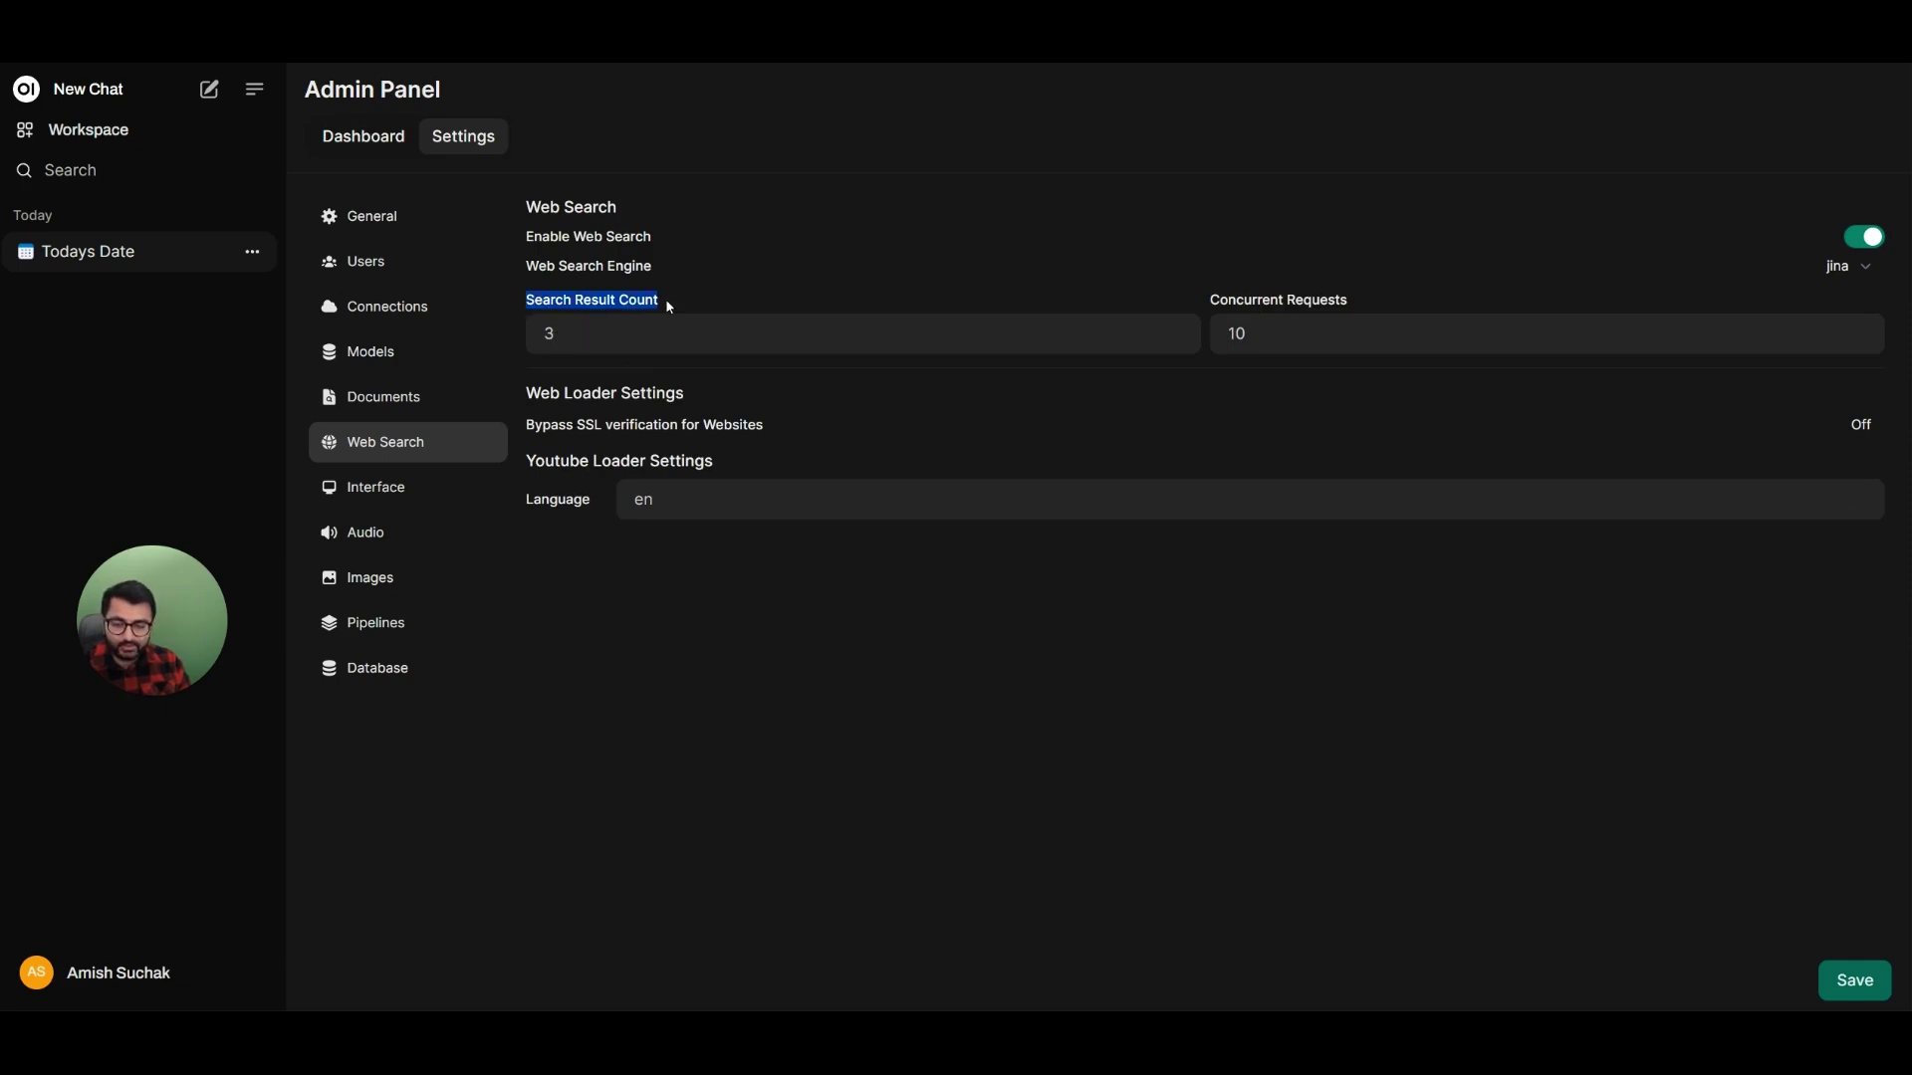
pyautogui.click(601, 319)
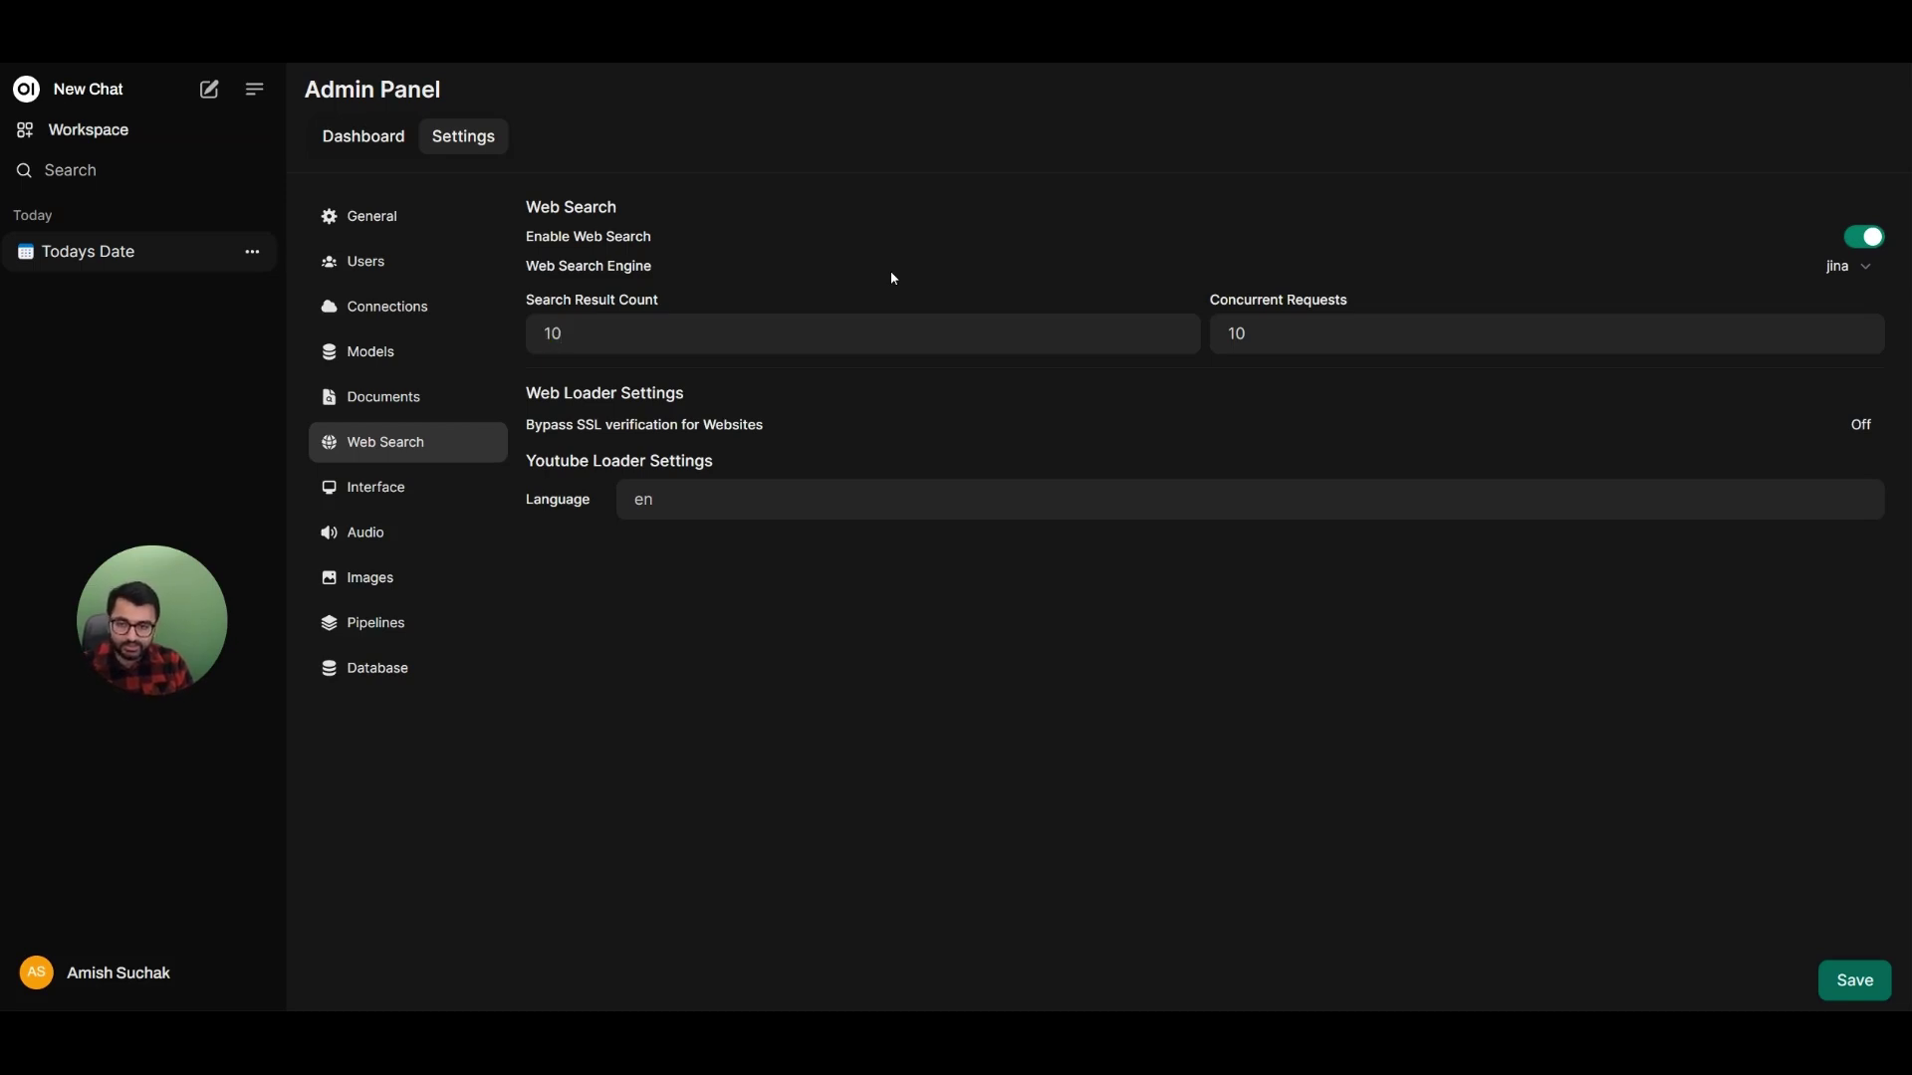
pyautogui.press('BackSpace')
pyautogui.press('BackSpace')
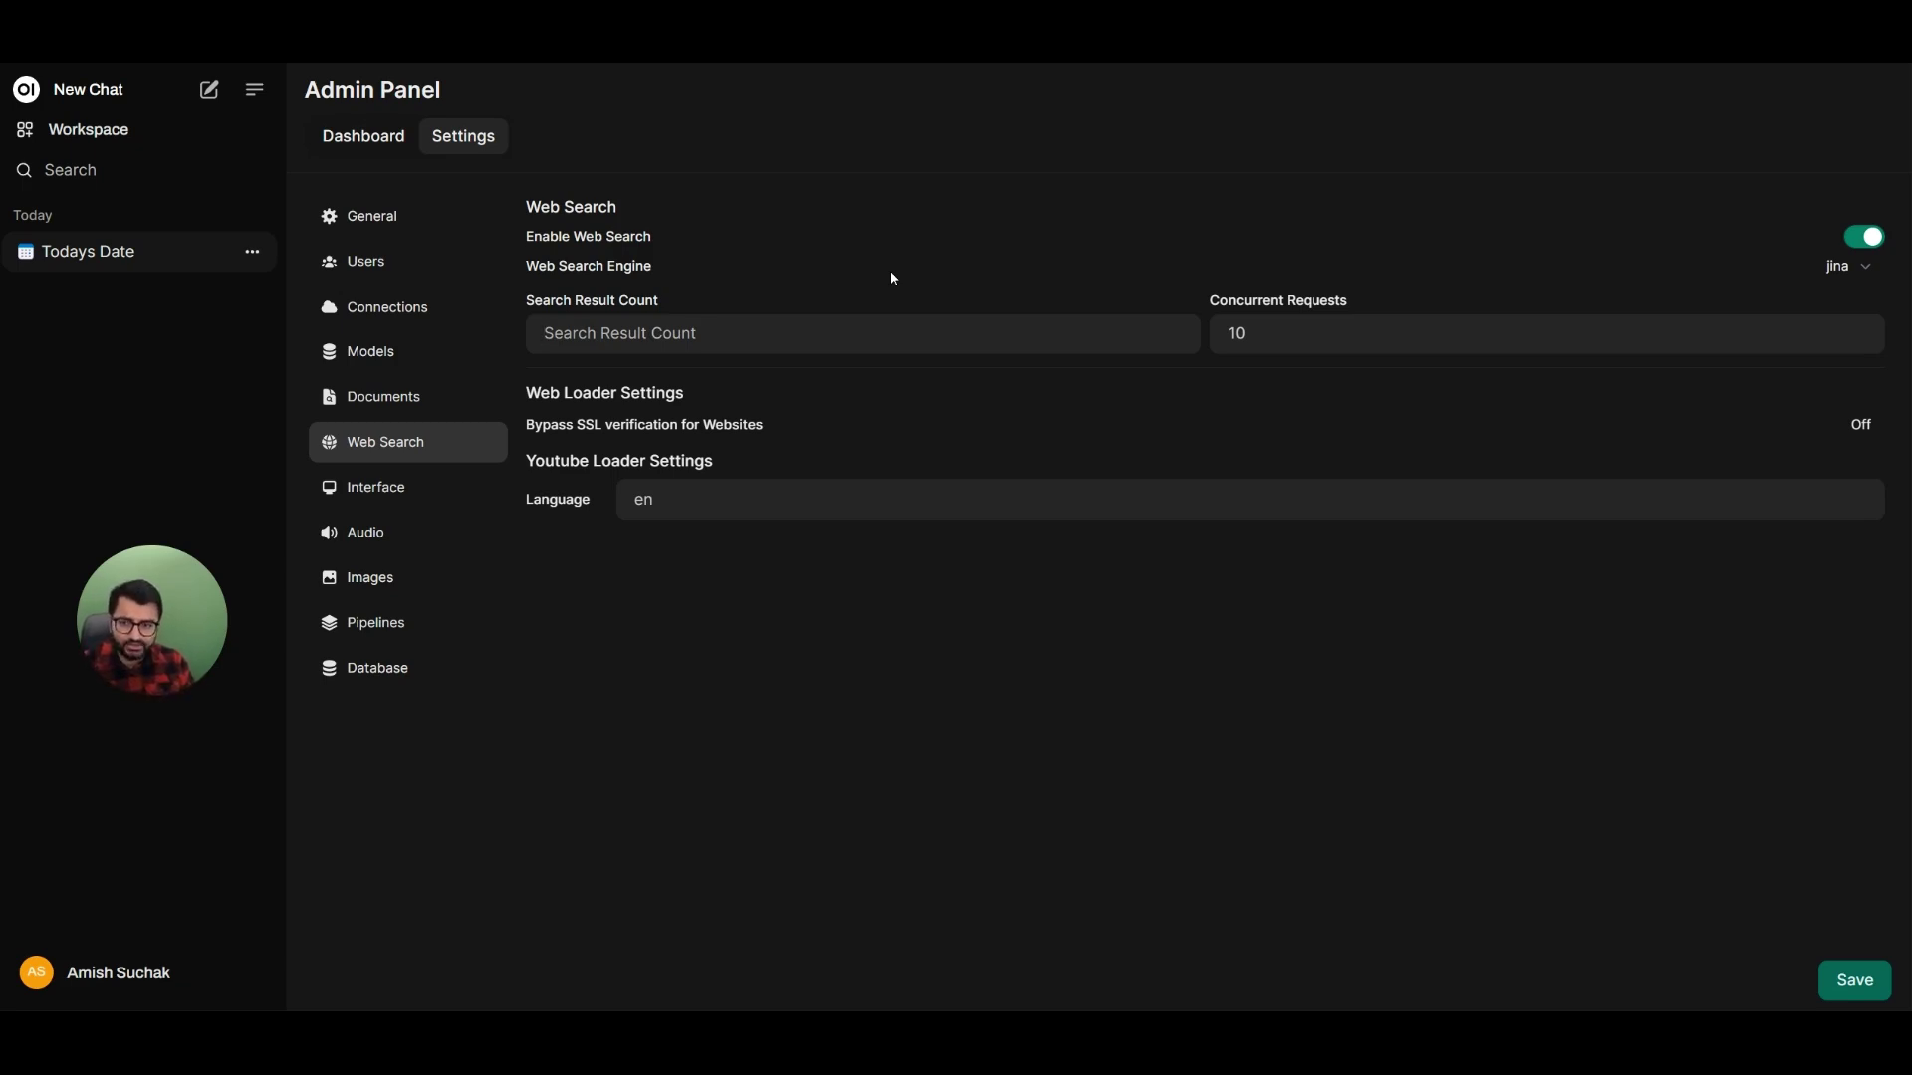
pyautogui.write('3')
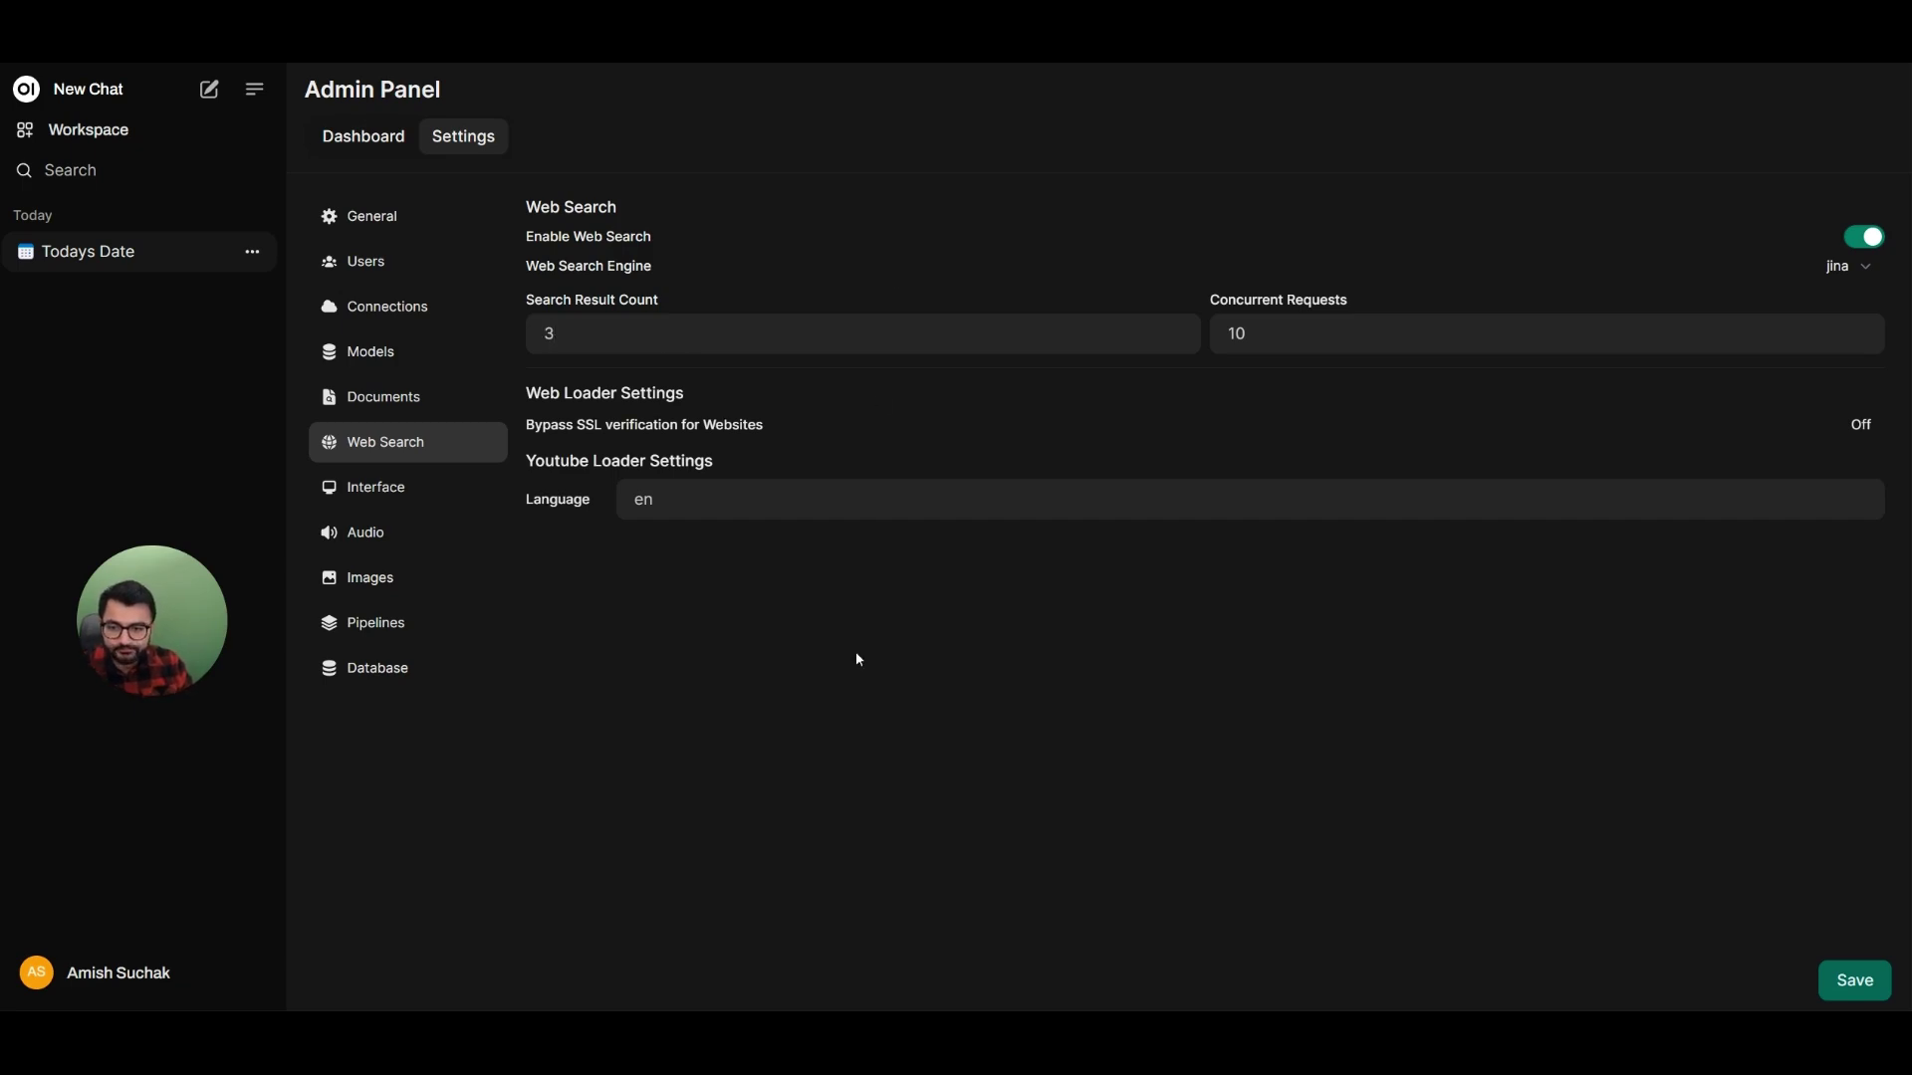
pyautogui.click(118, 96)
pyautogui.click(457, 97)
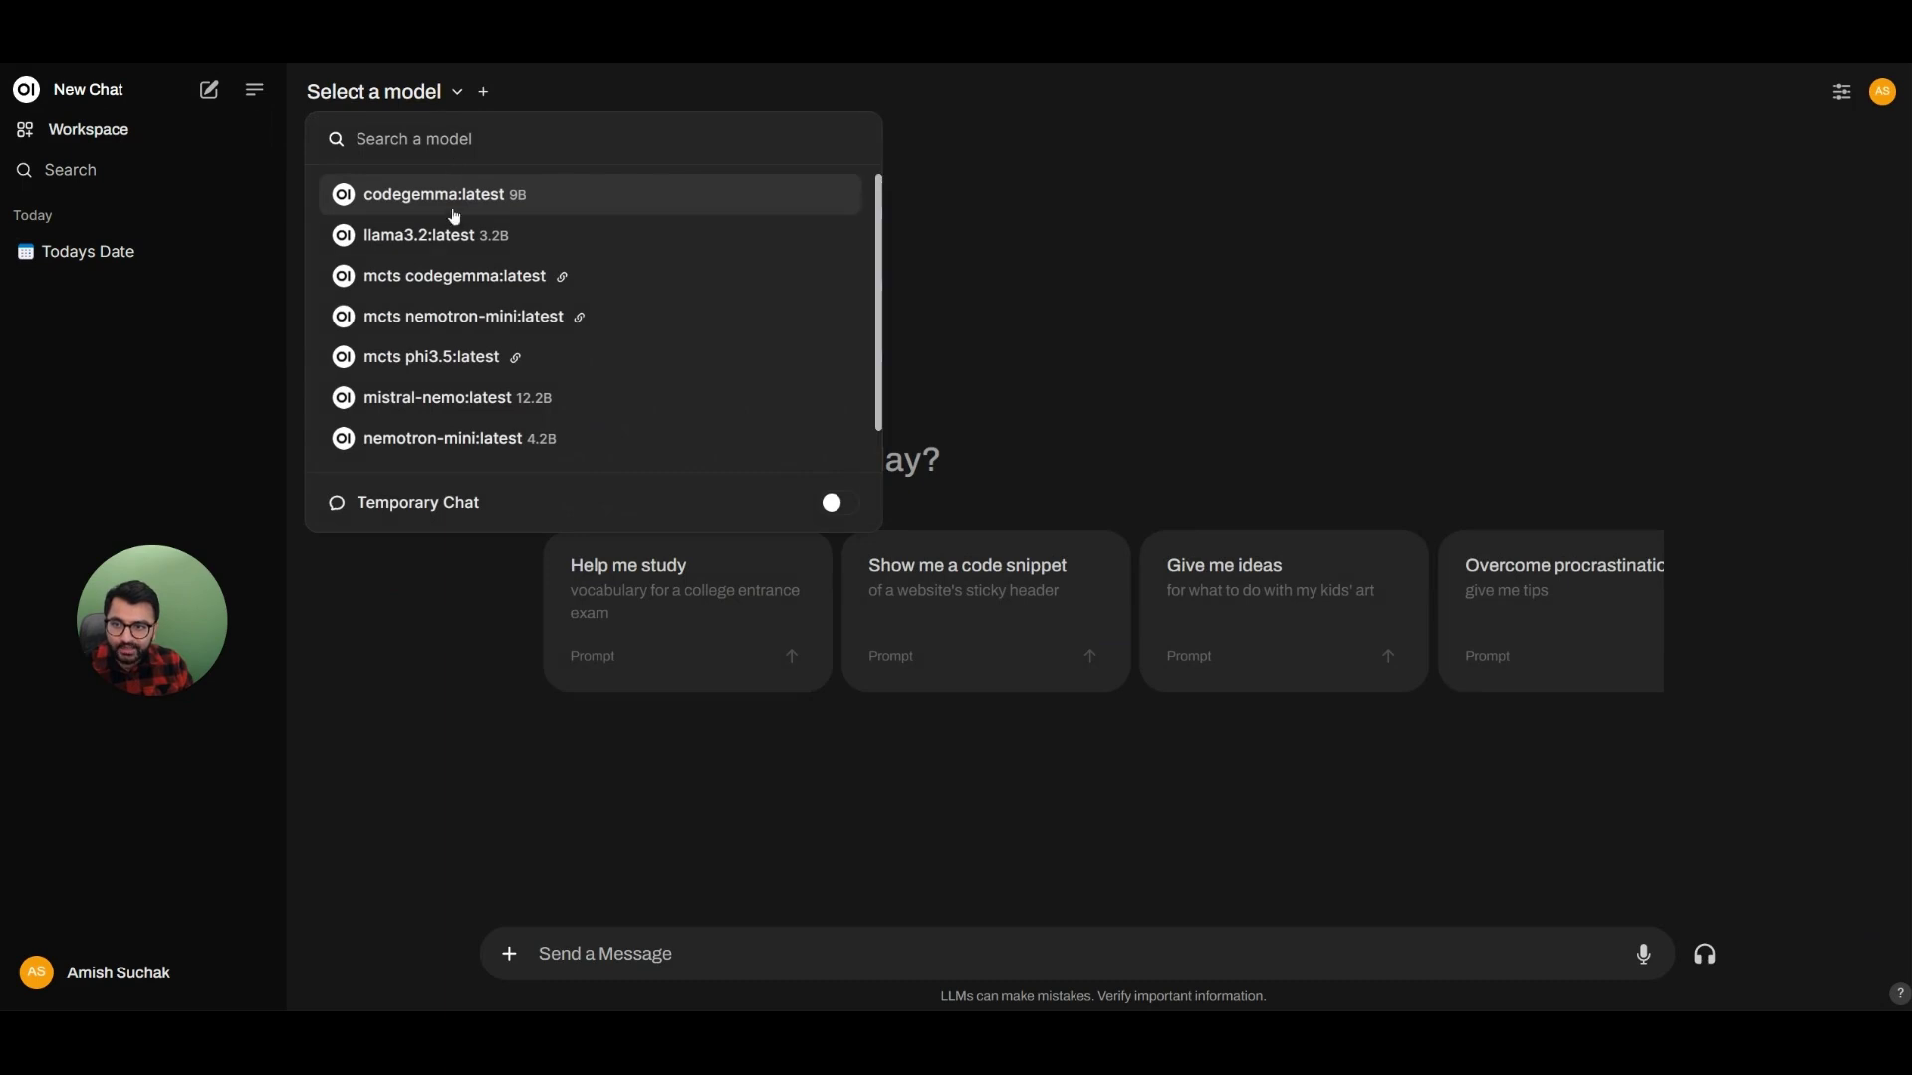
# Step: Choose llama3.2 as the model and turn on web search for the chat
pyautogui.click(457, 239)
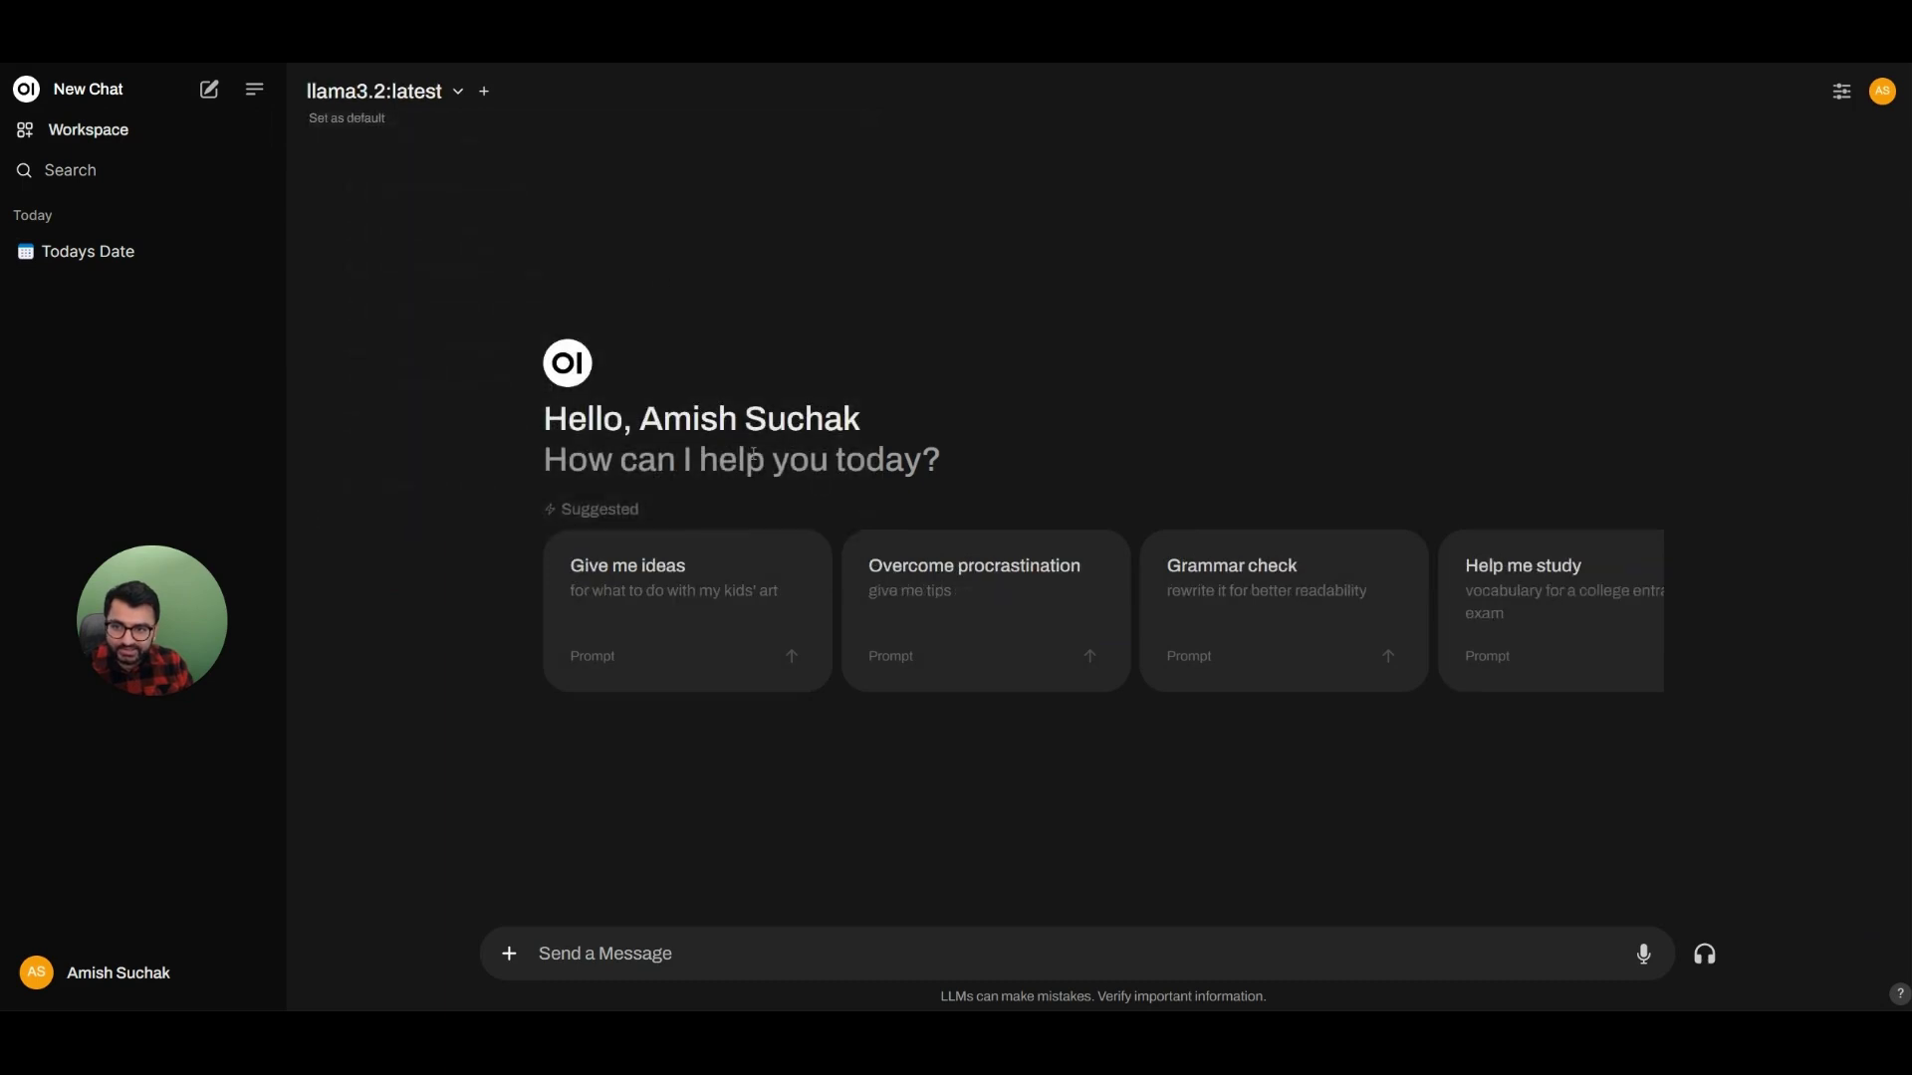
pyautogui.click(508, 954)
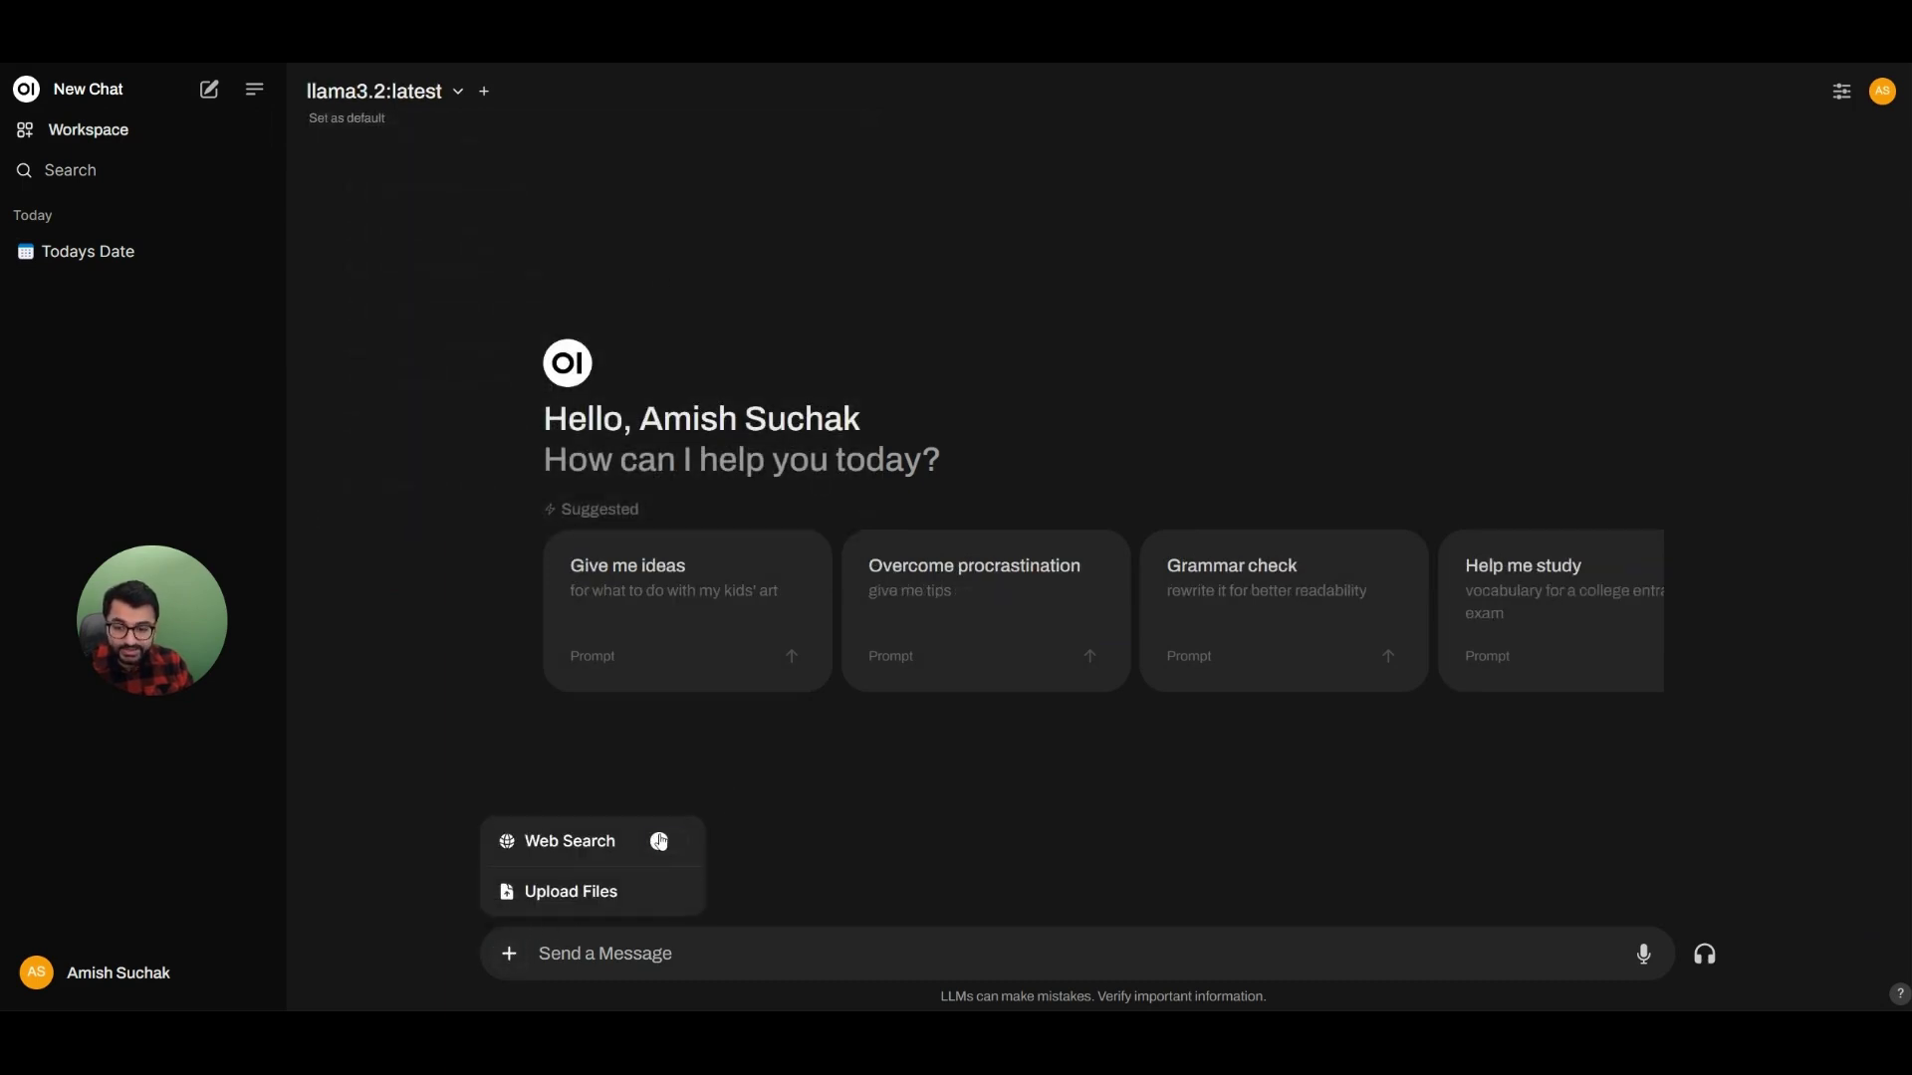
pyautogui.click(655, 843)
pyautogui.click(1076, 866)
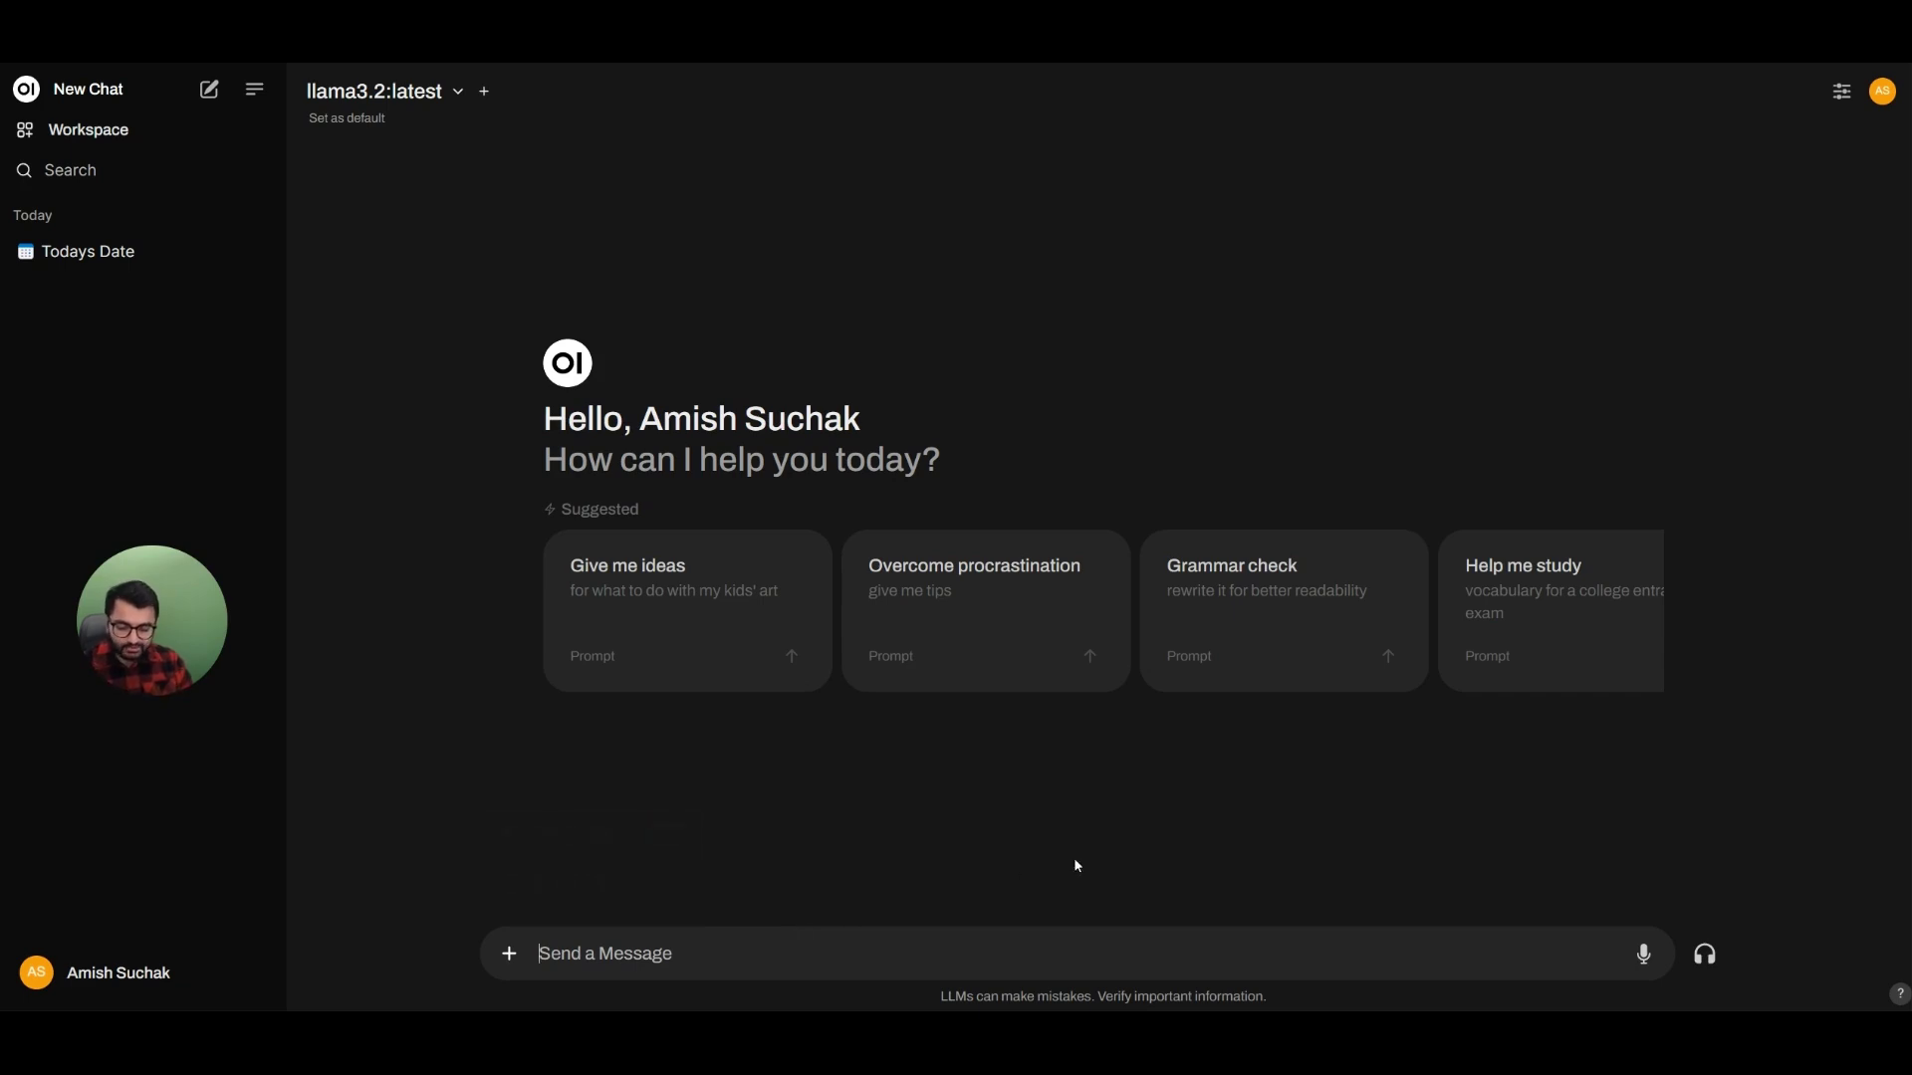
# Step: Ask 'research online and tell me what is the date today' and highlight the October 16 result
pyautogui.write('resea')
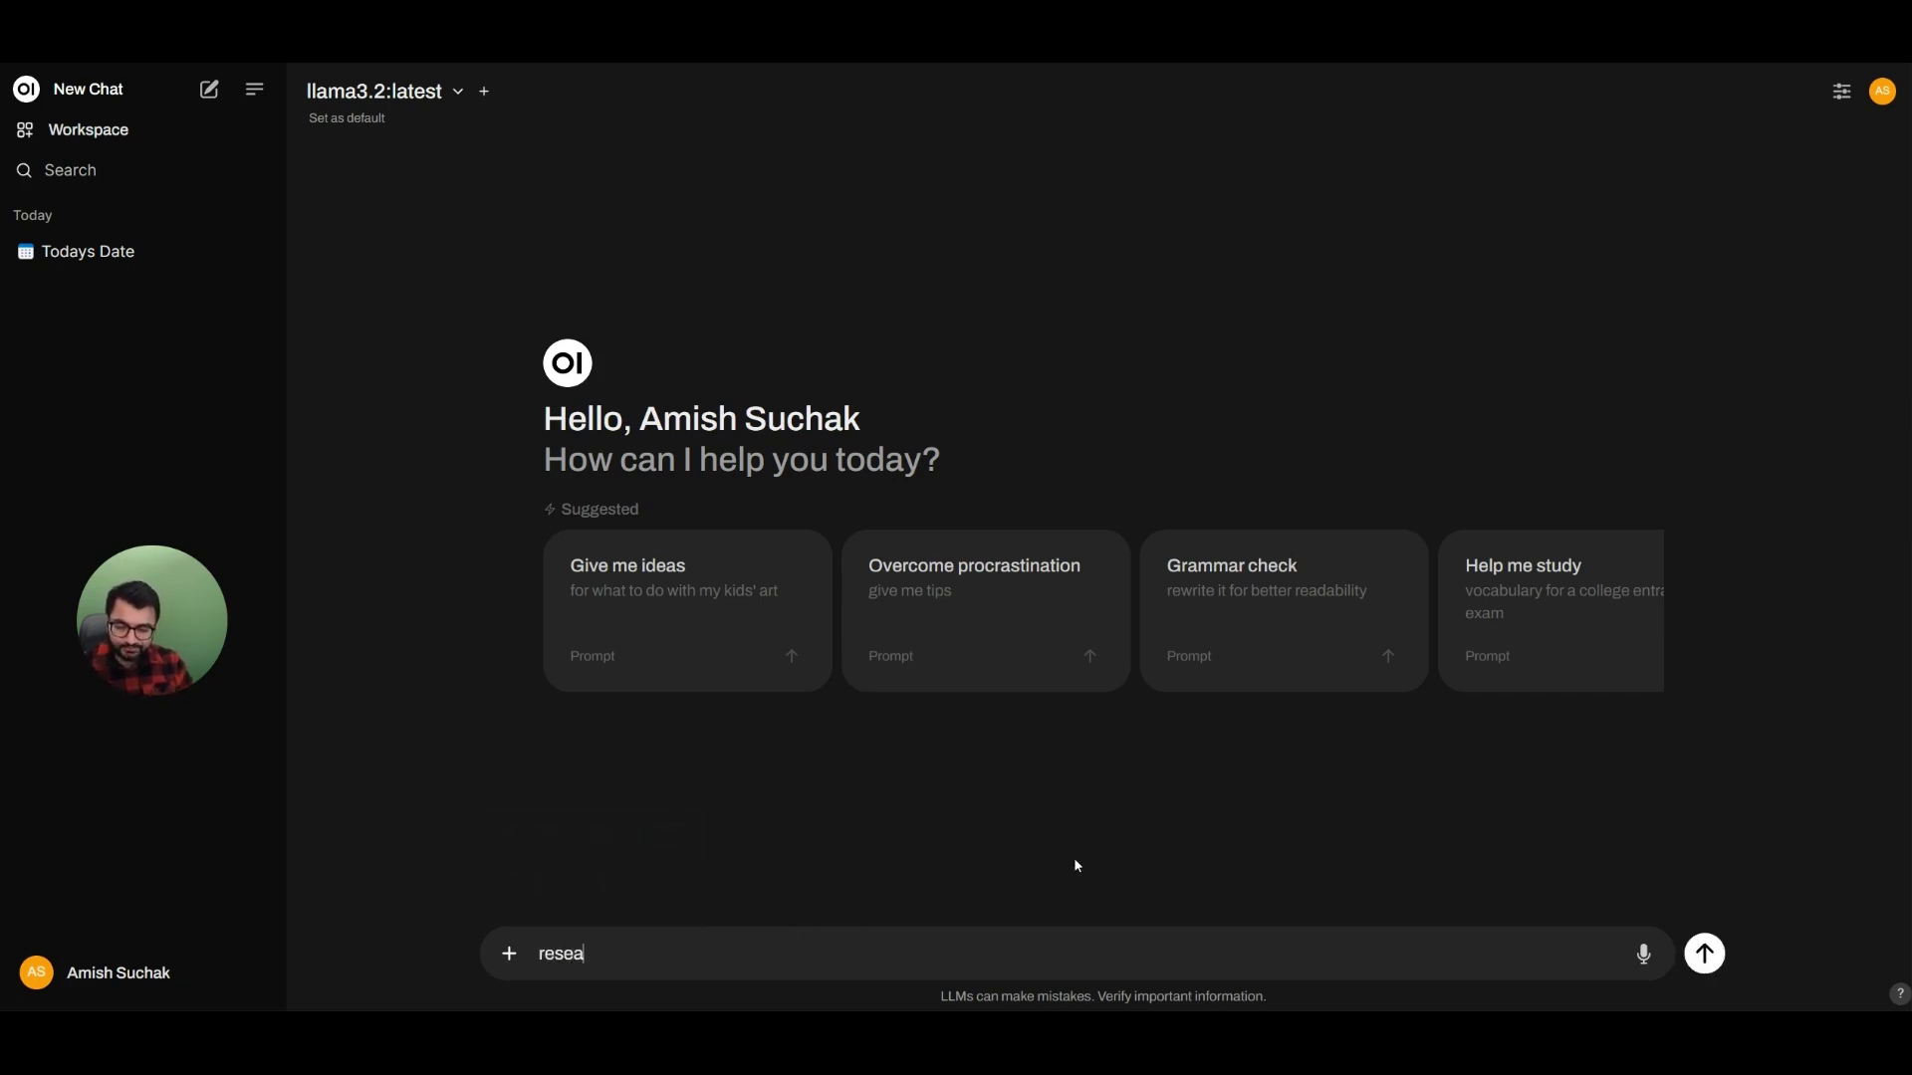
pyautogui.write('rch online and')
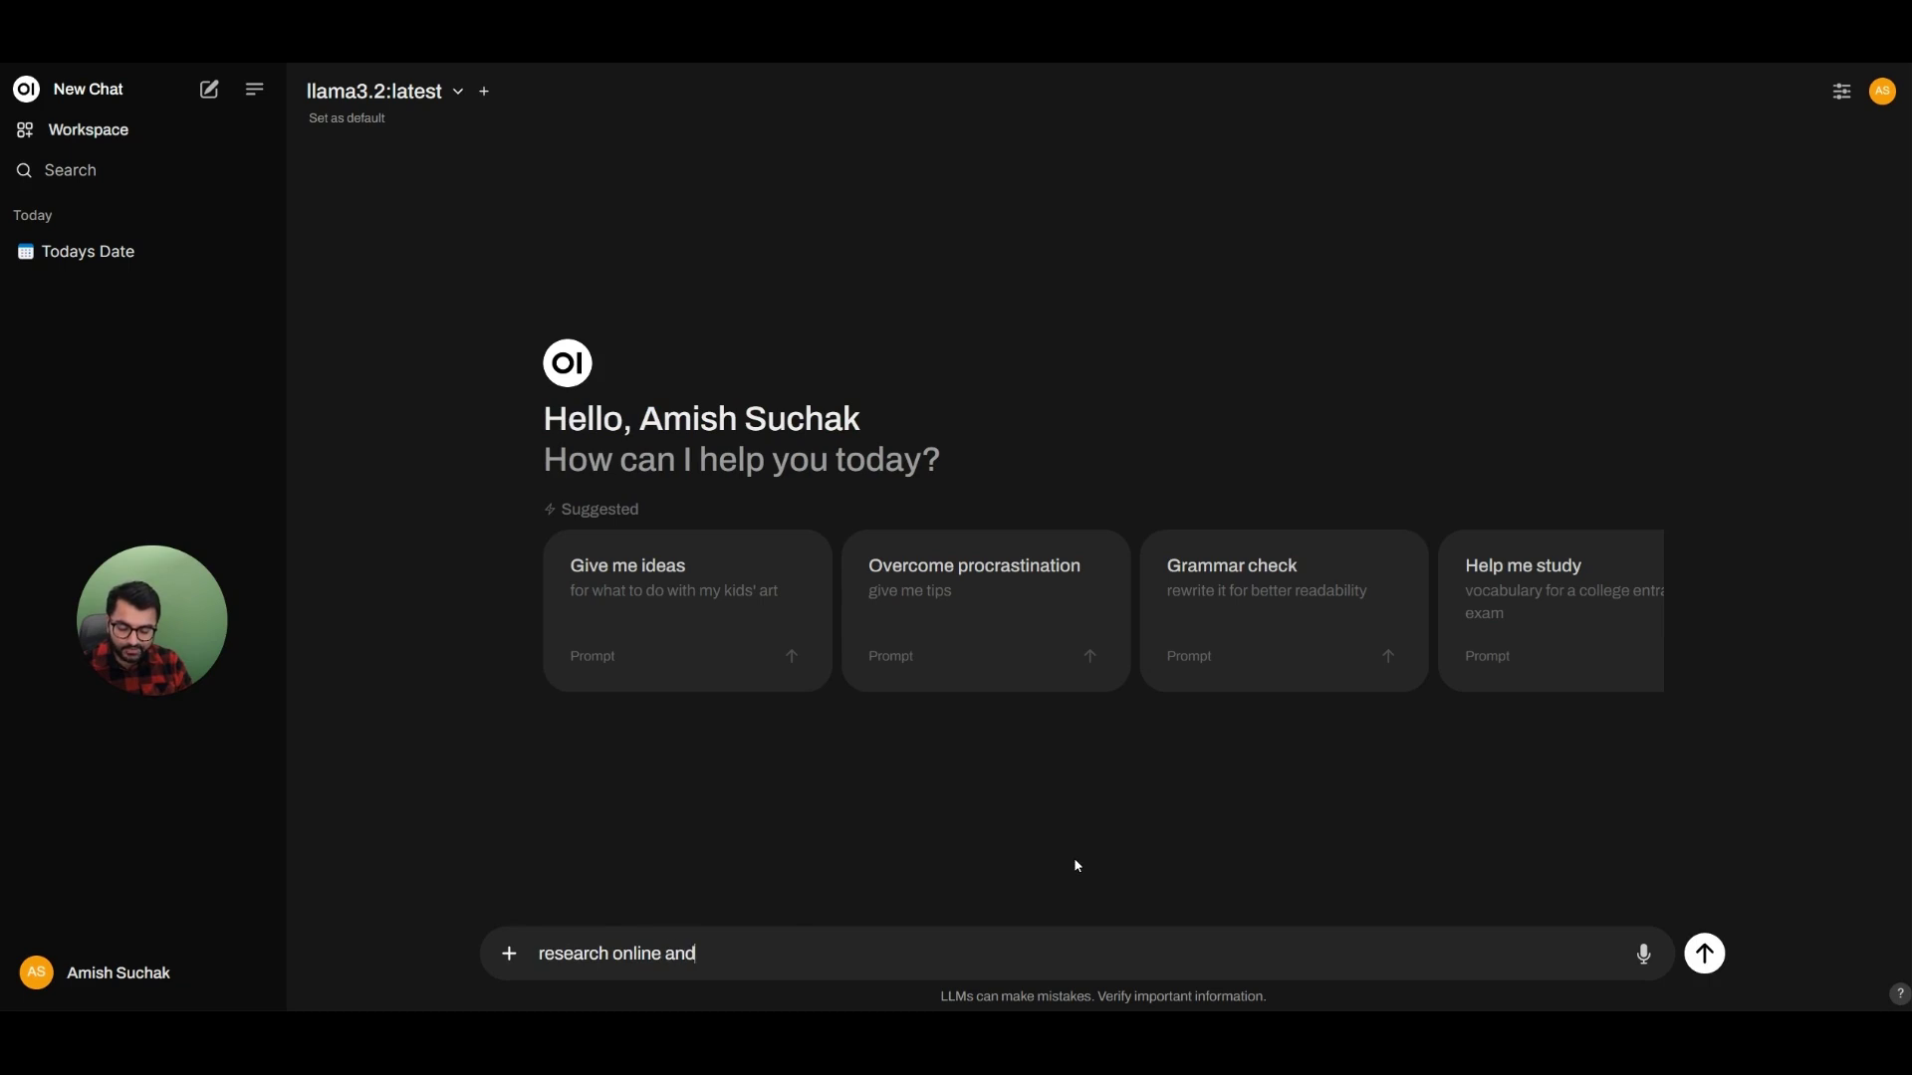
pyautogui.write(' tell me what is the d')
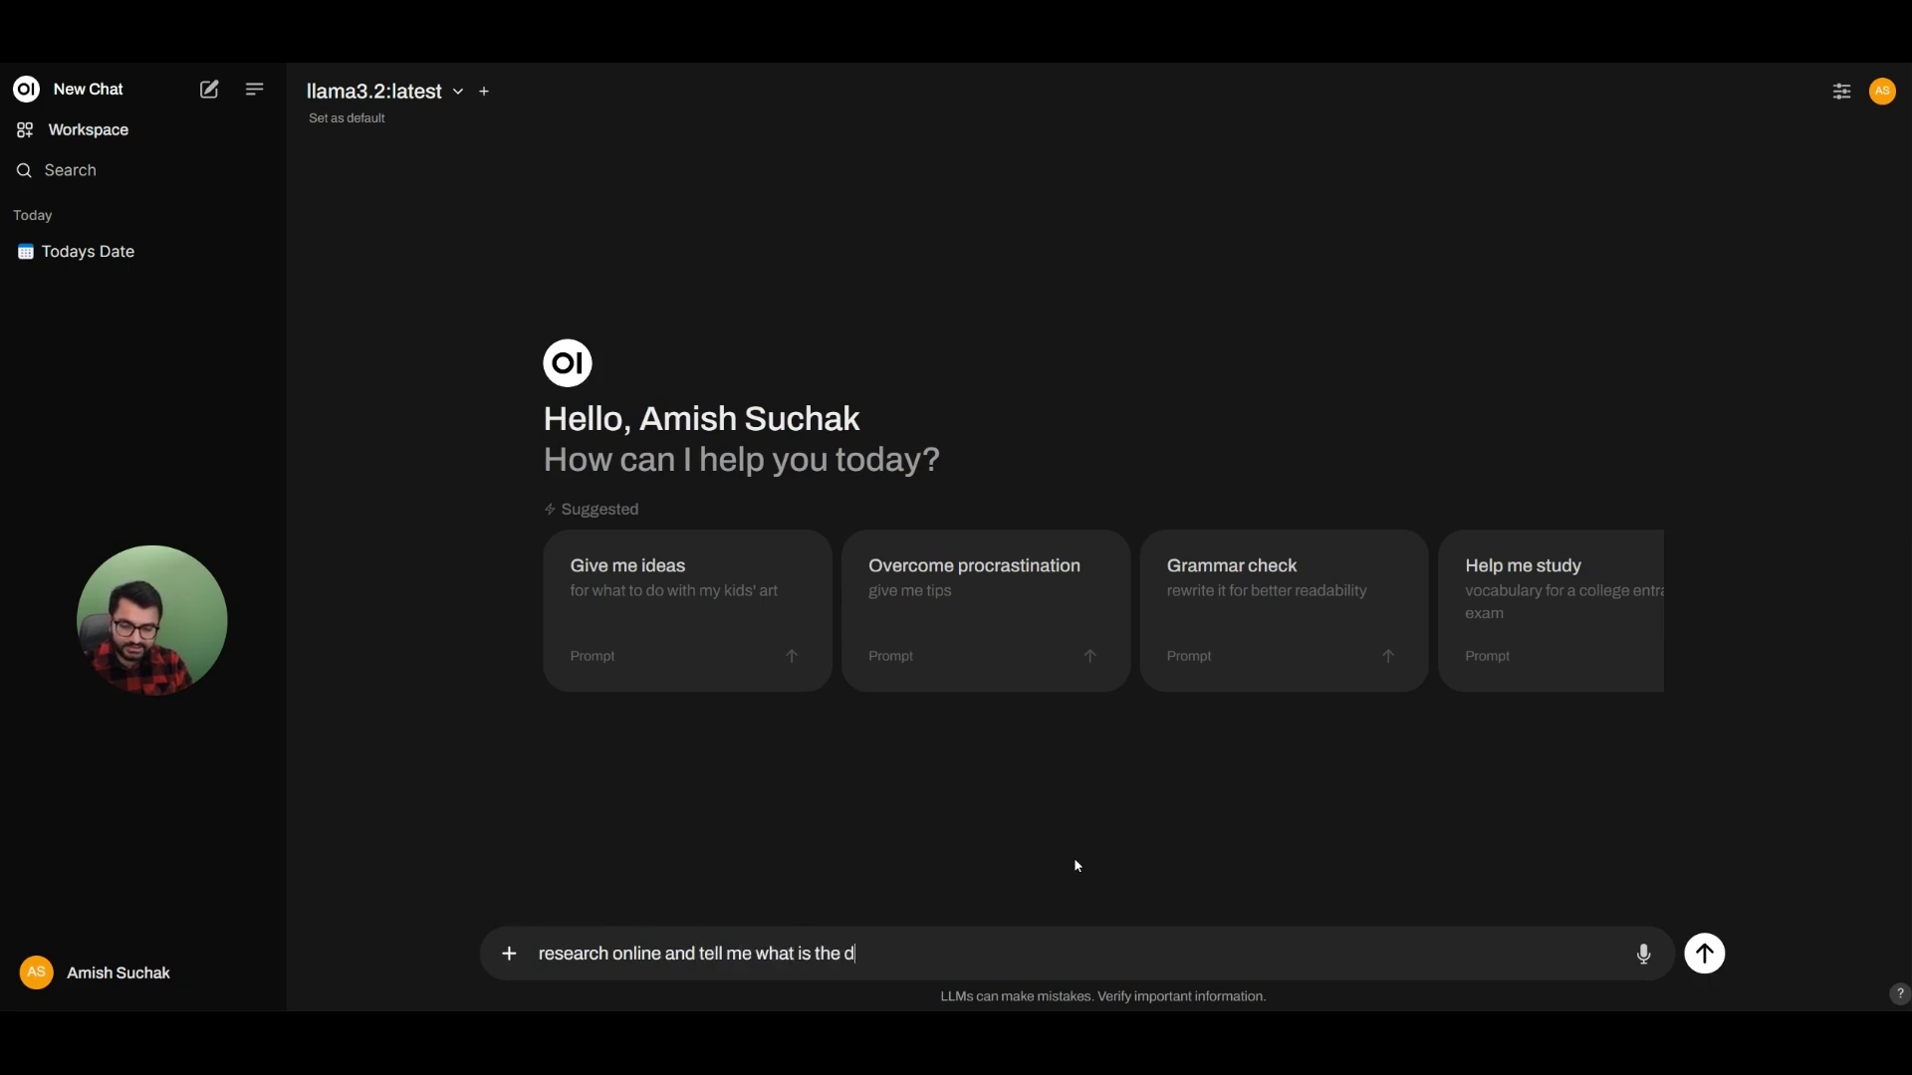
pyautogui.write('ate today')
pyautogui.press('Return')
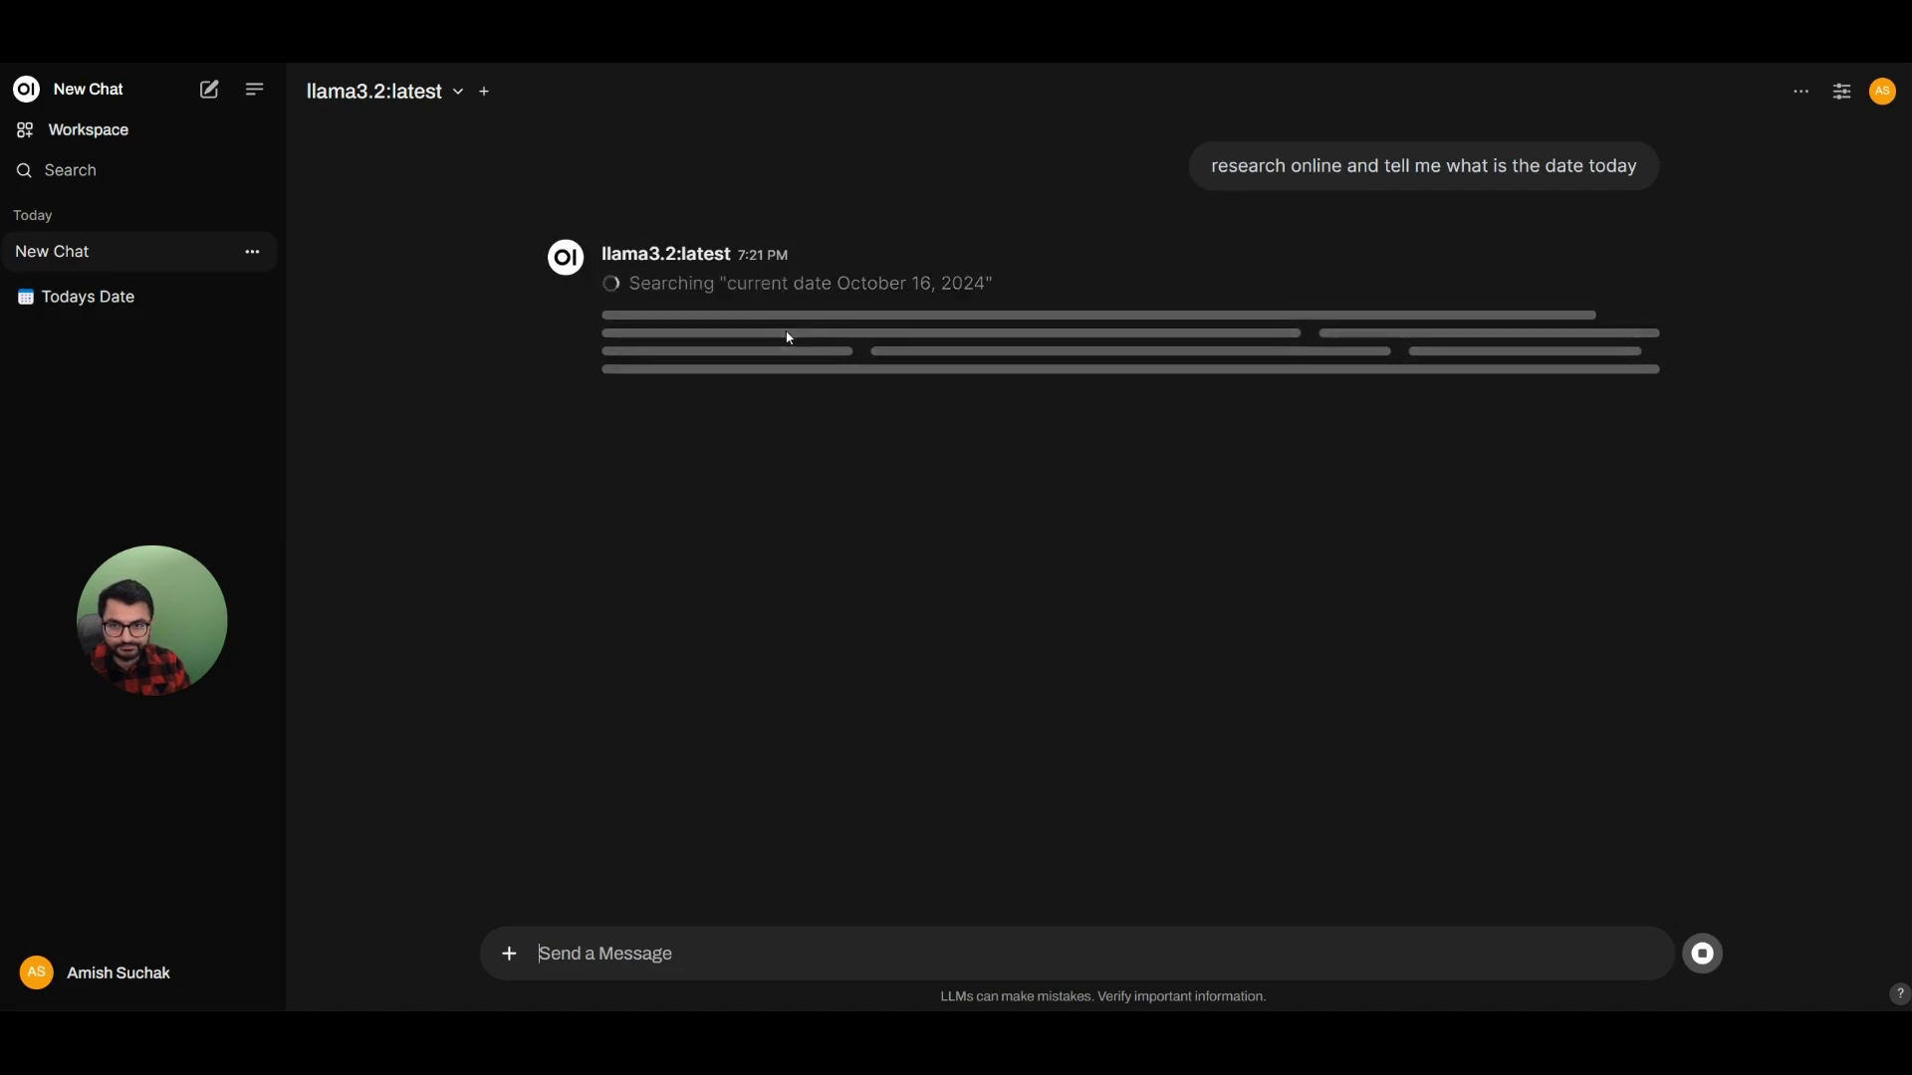
pyautogui.moveTo(790, 284); pyautogui.dragTo(959, 284)
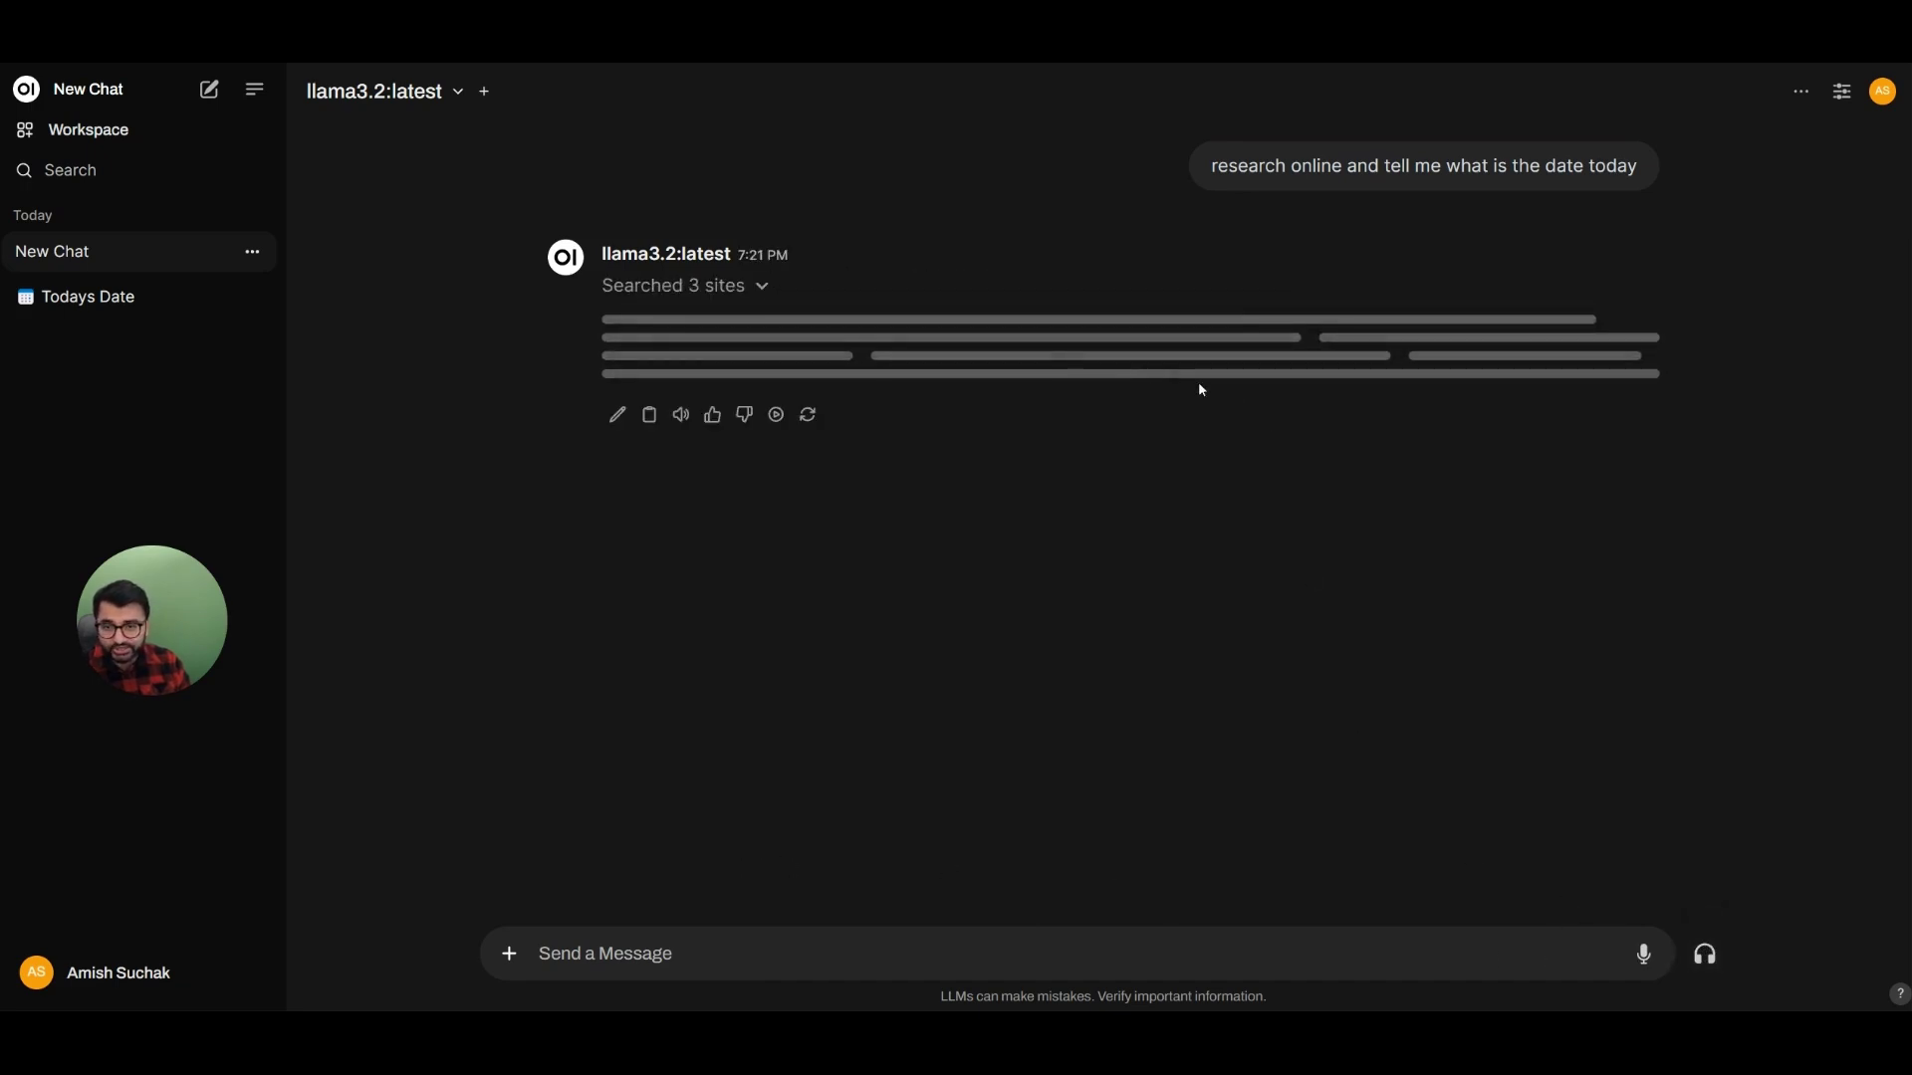
# Step: In a new llama3.2 chat with web search on, type 'tell me what happened to hurricane milton in florida'
pyautogui.click(207, 89)
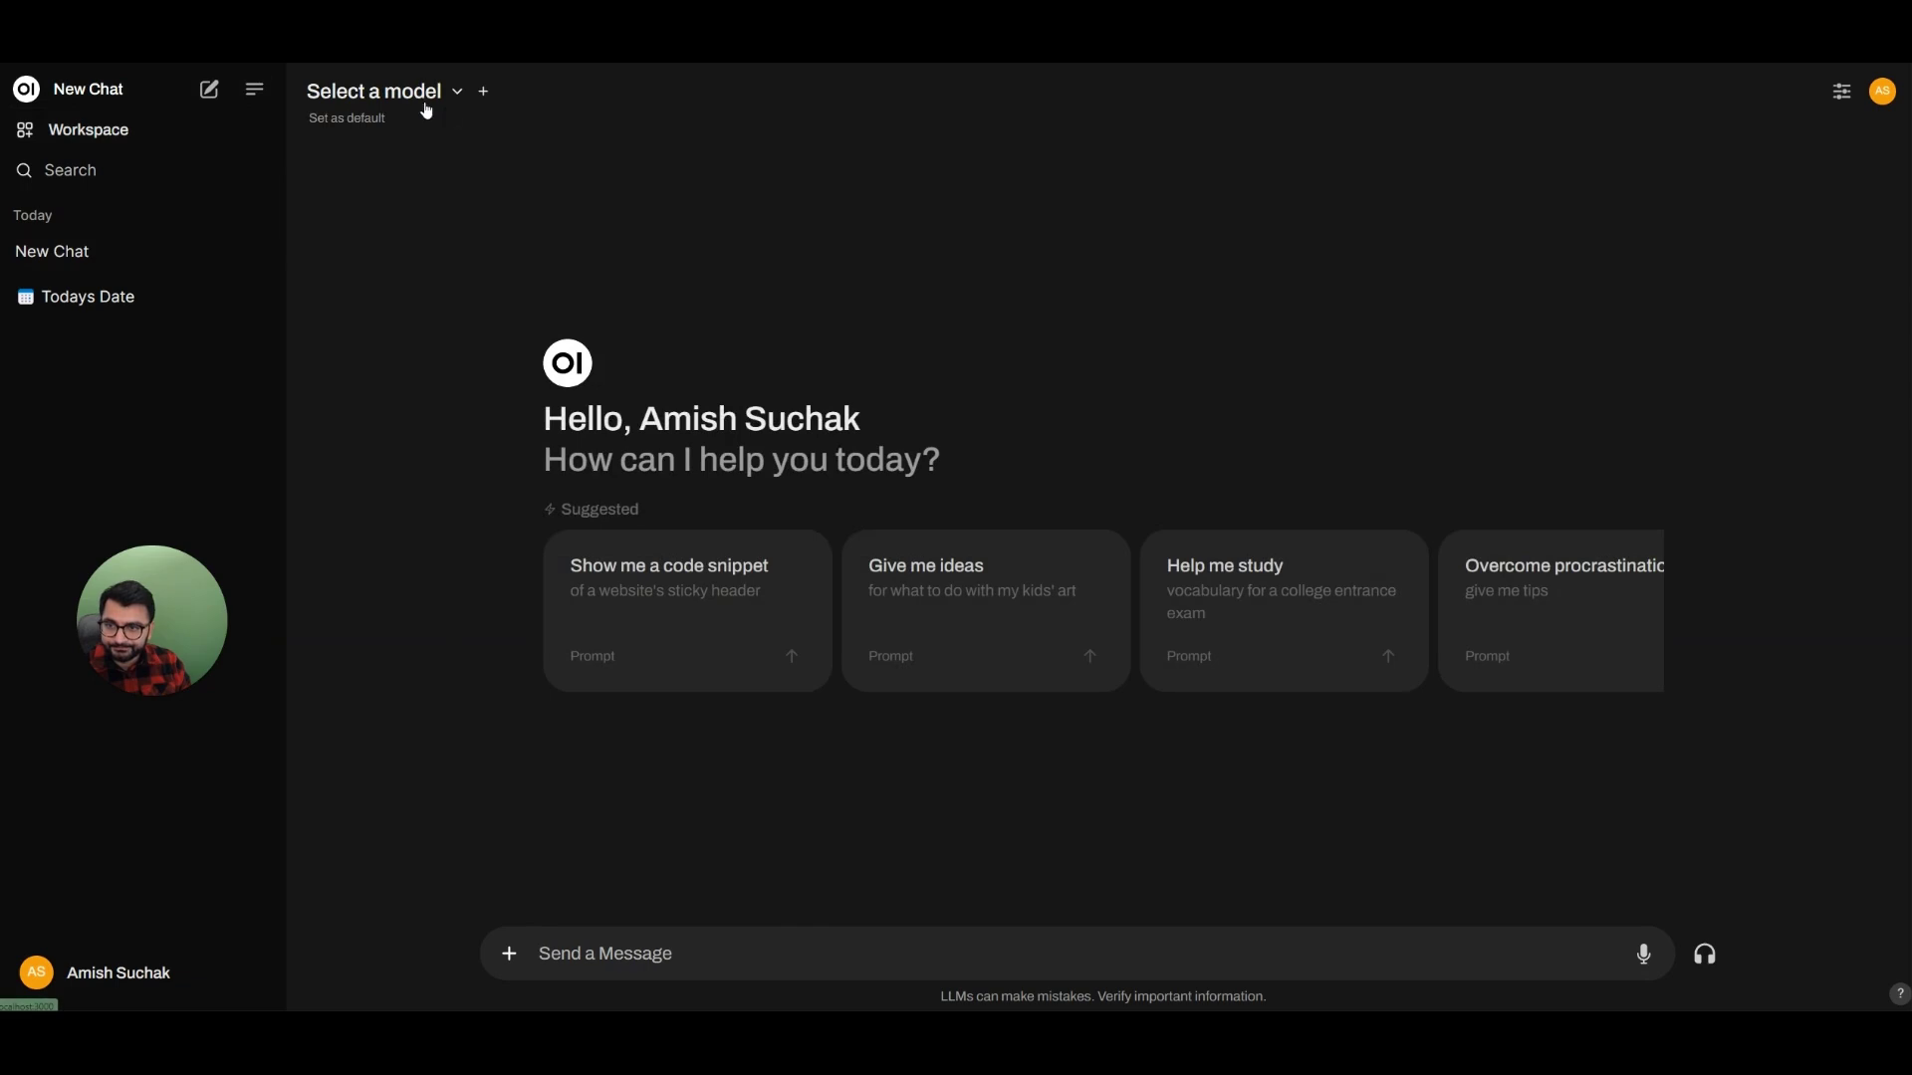
pyautogui.click(422, 96)
pyautogui.click(465, 239)
pyautogui.click(508, 954)
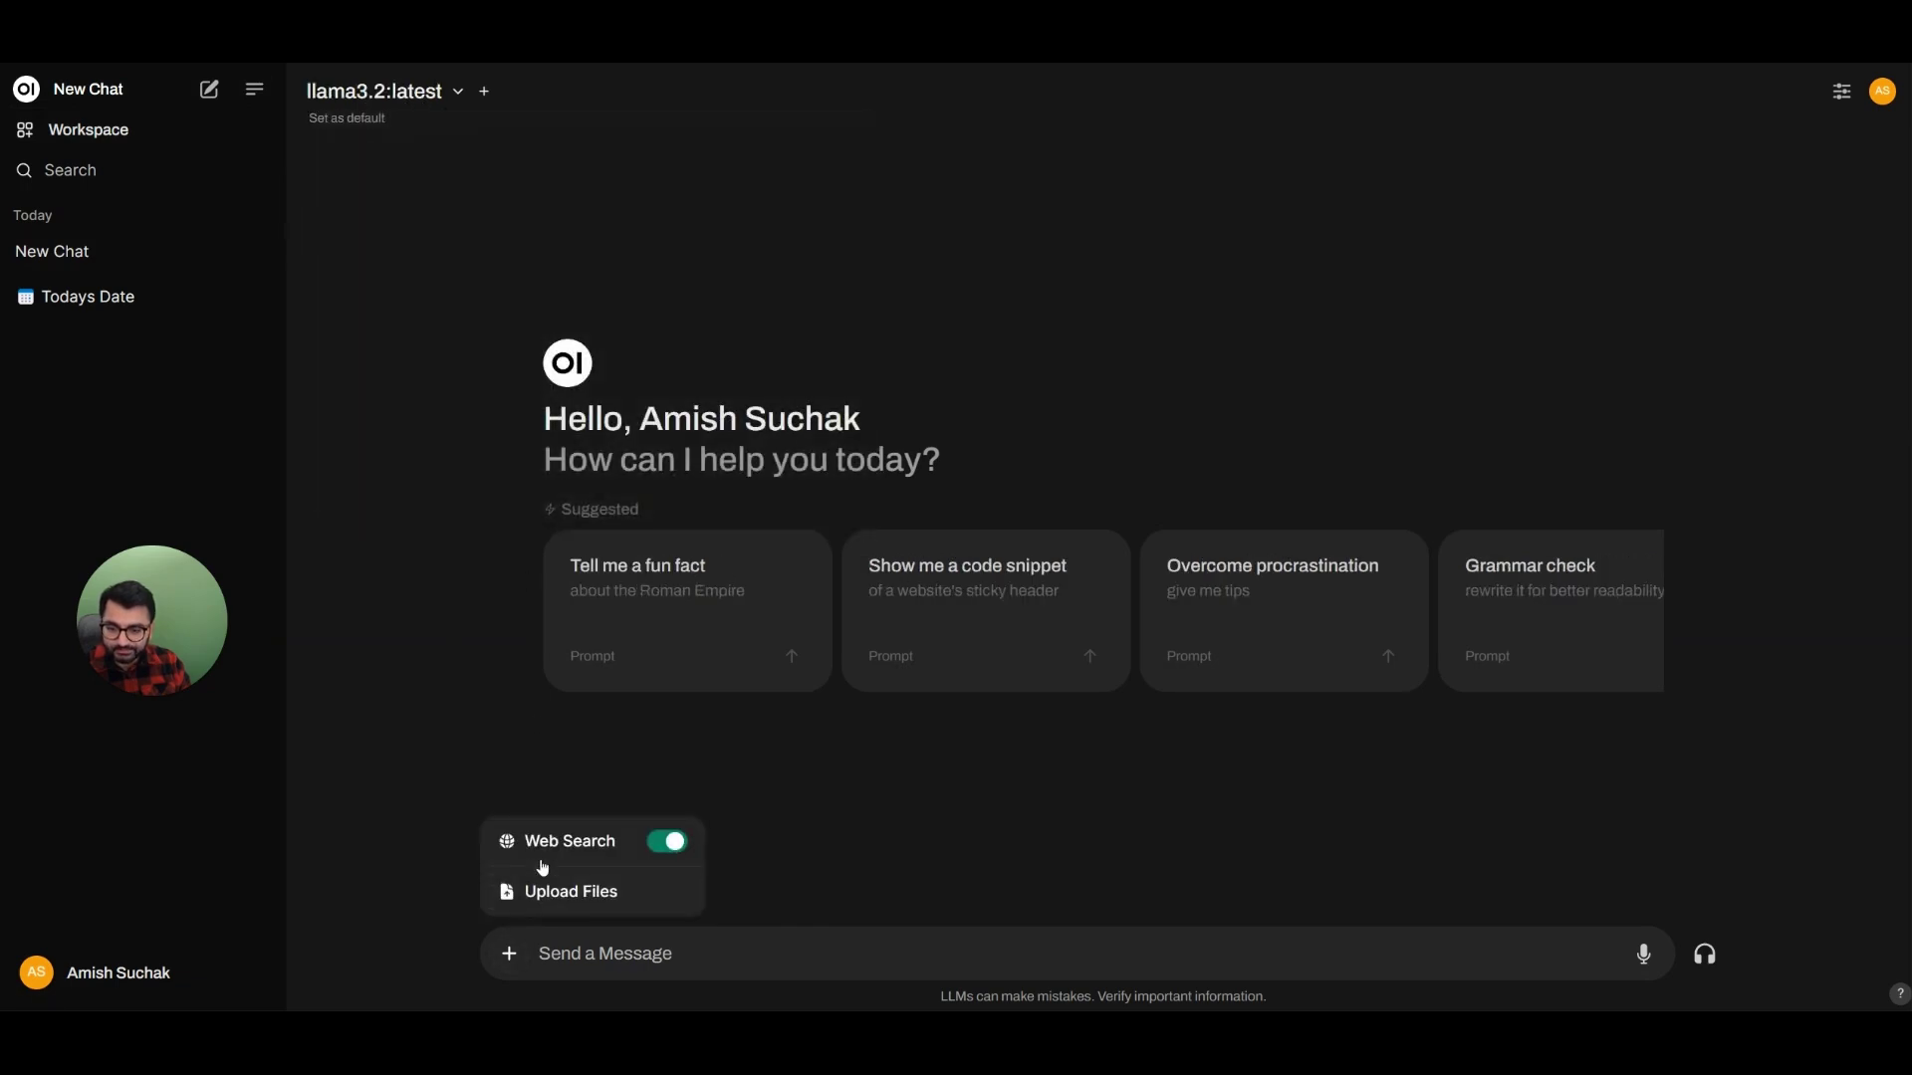
pyautogui.click(757, 945)
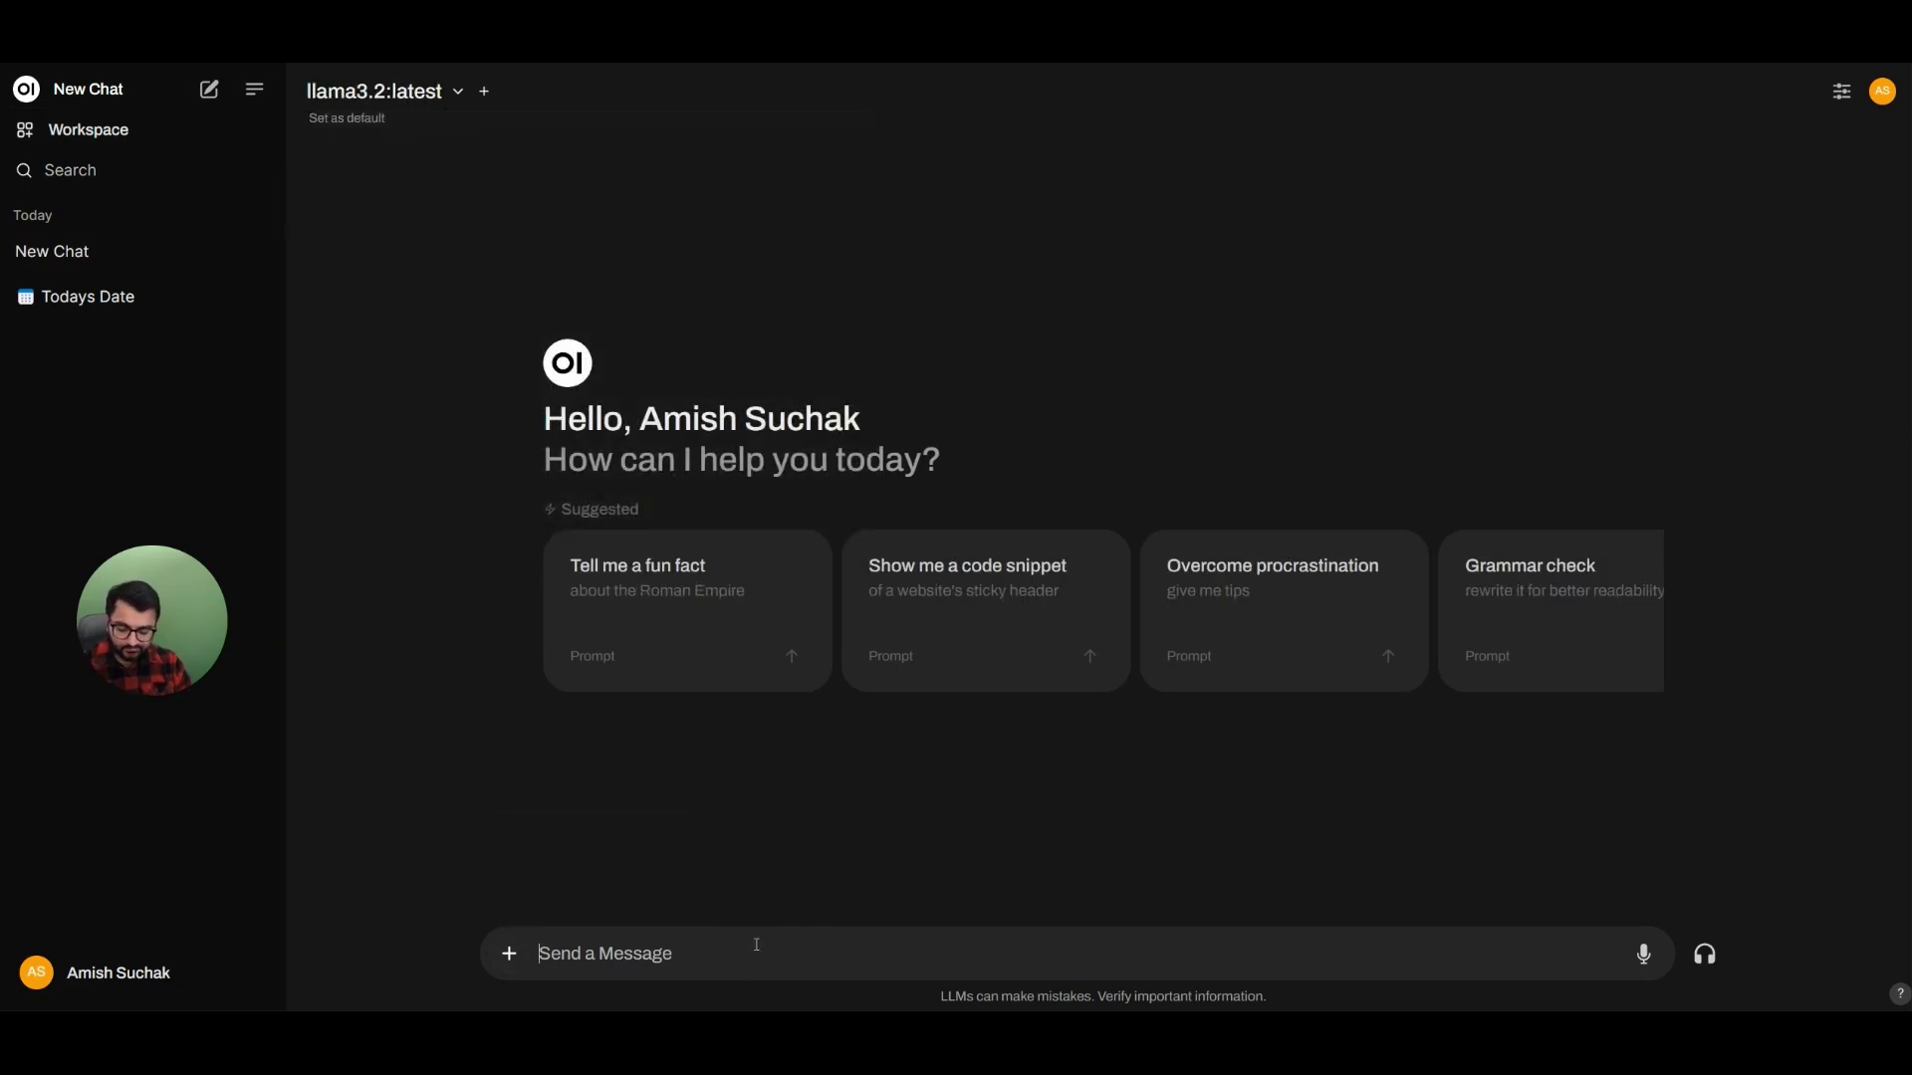
pyautogui.write('tell me what')
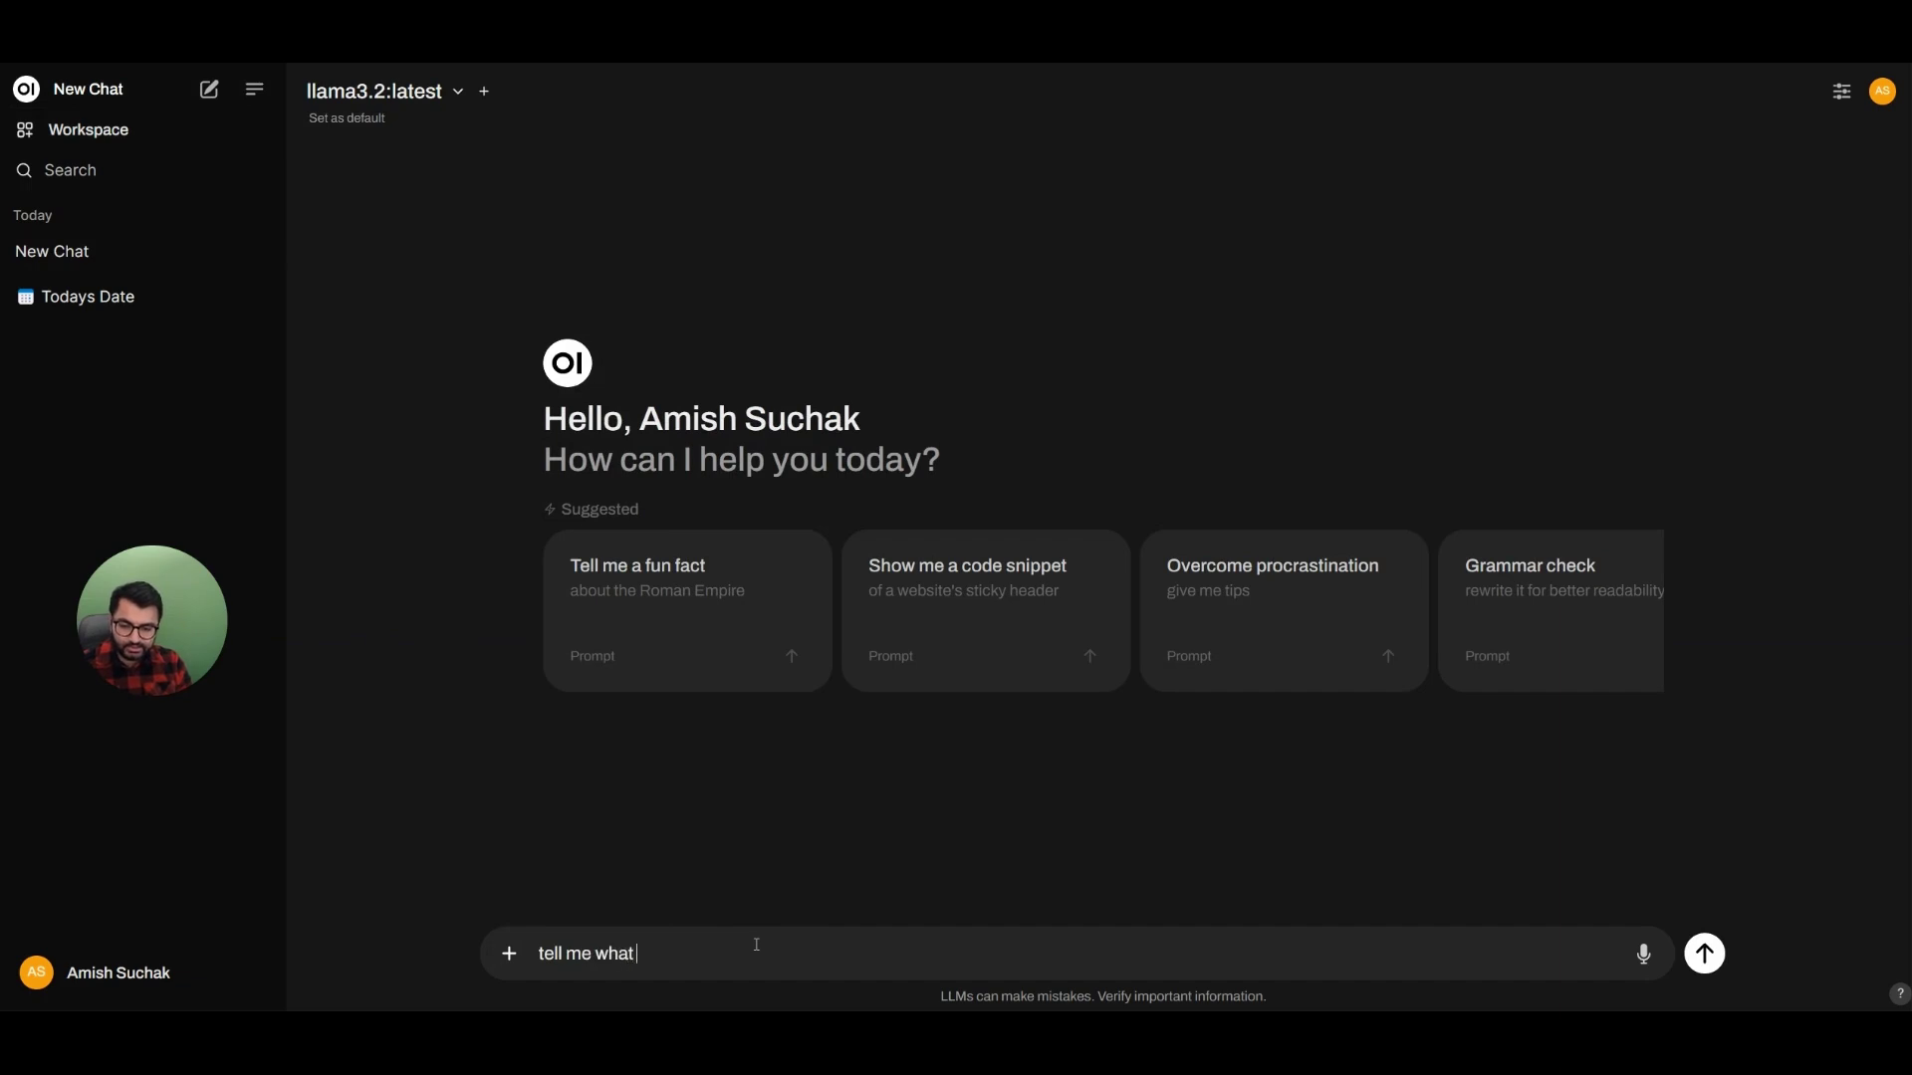
pyautogui.write(' happened ')
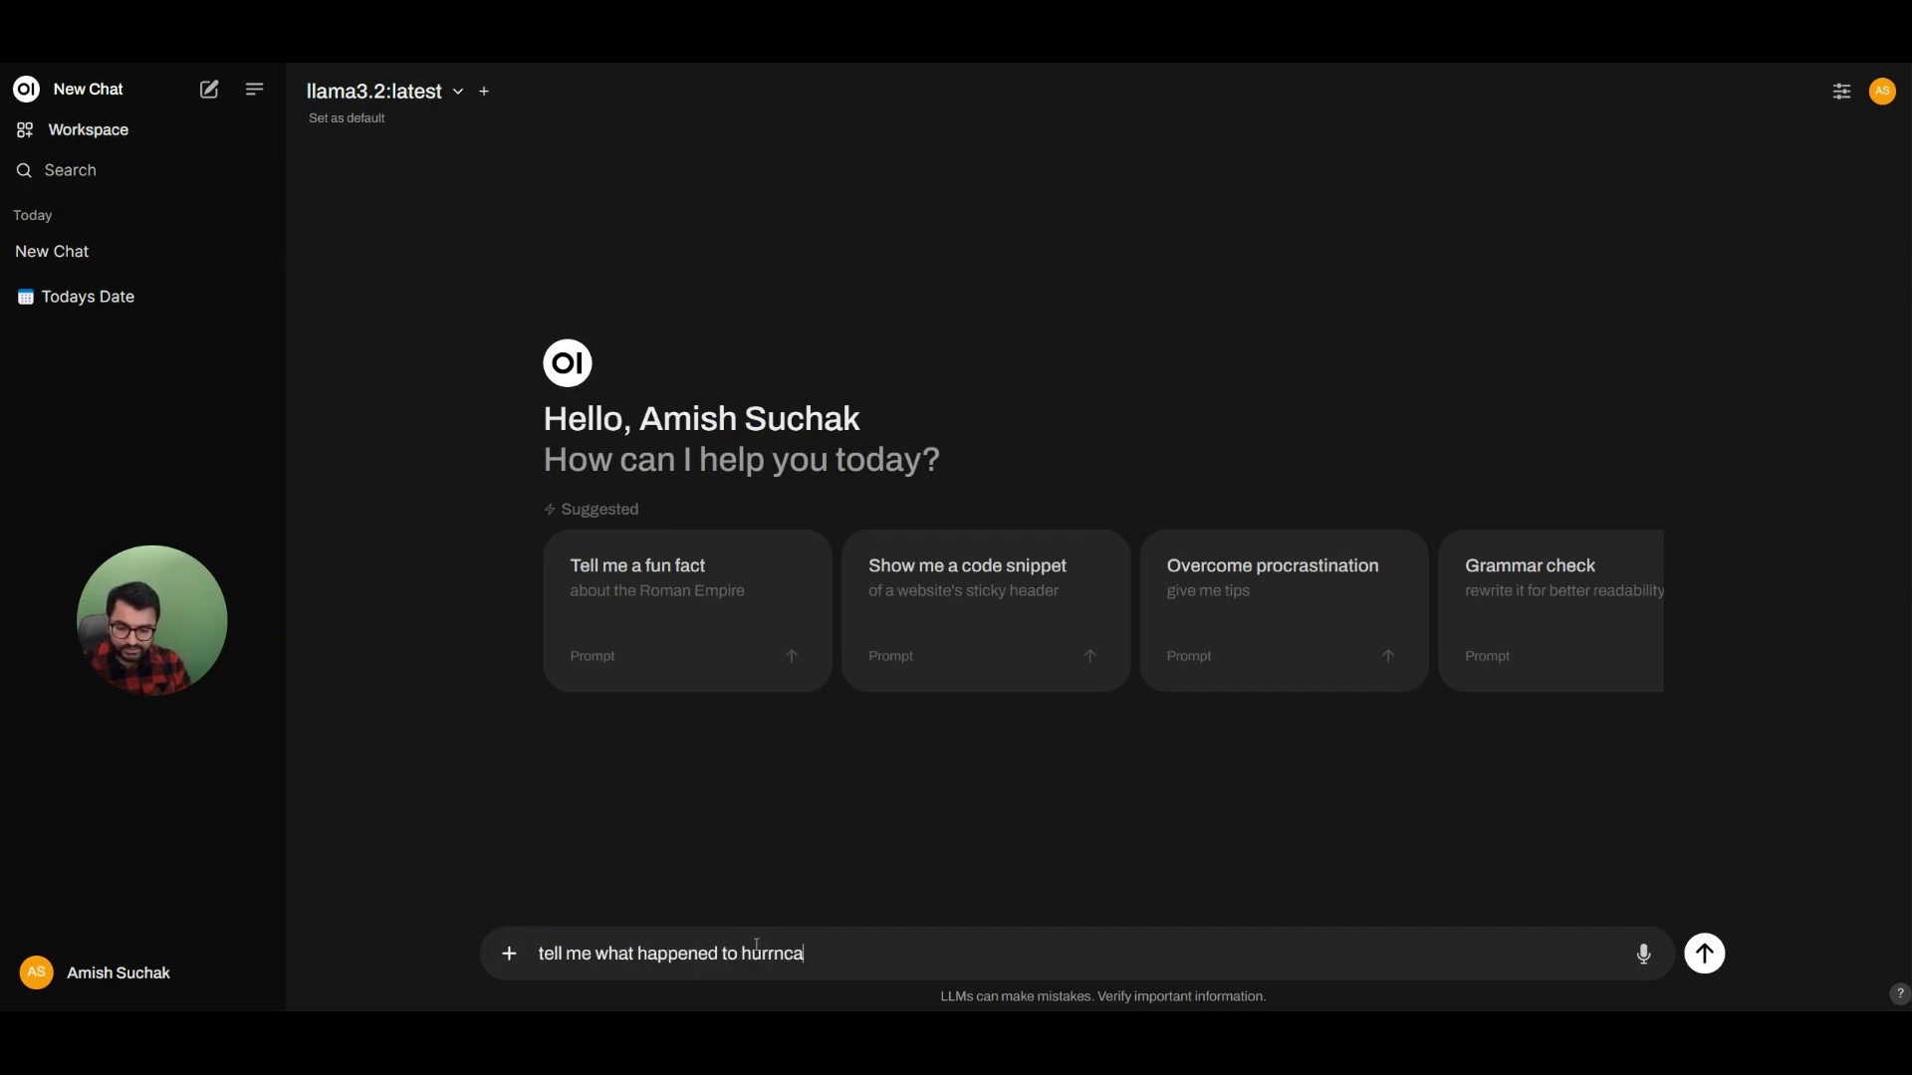
pyautogui.write('to hurricane milton i')
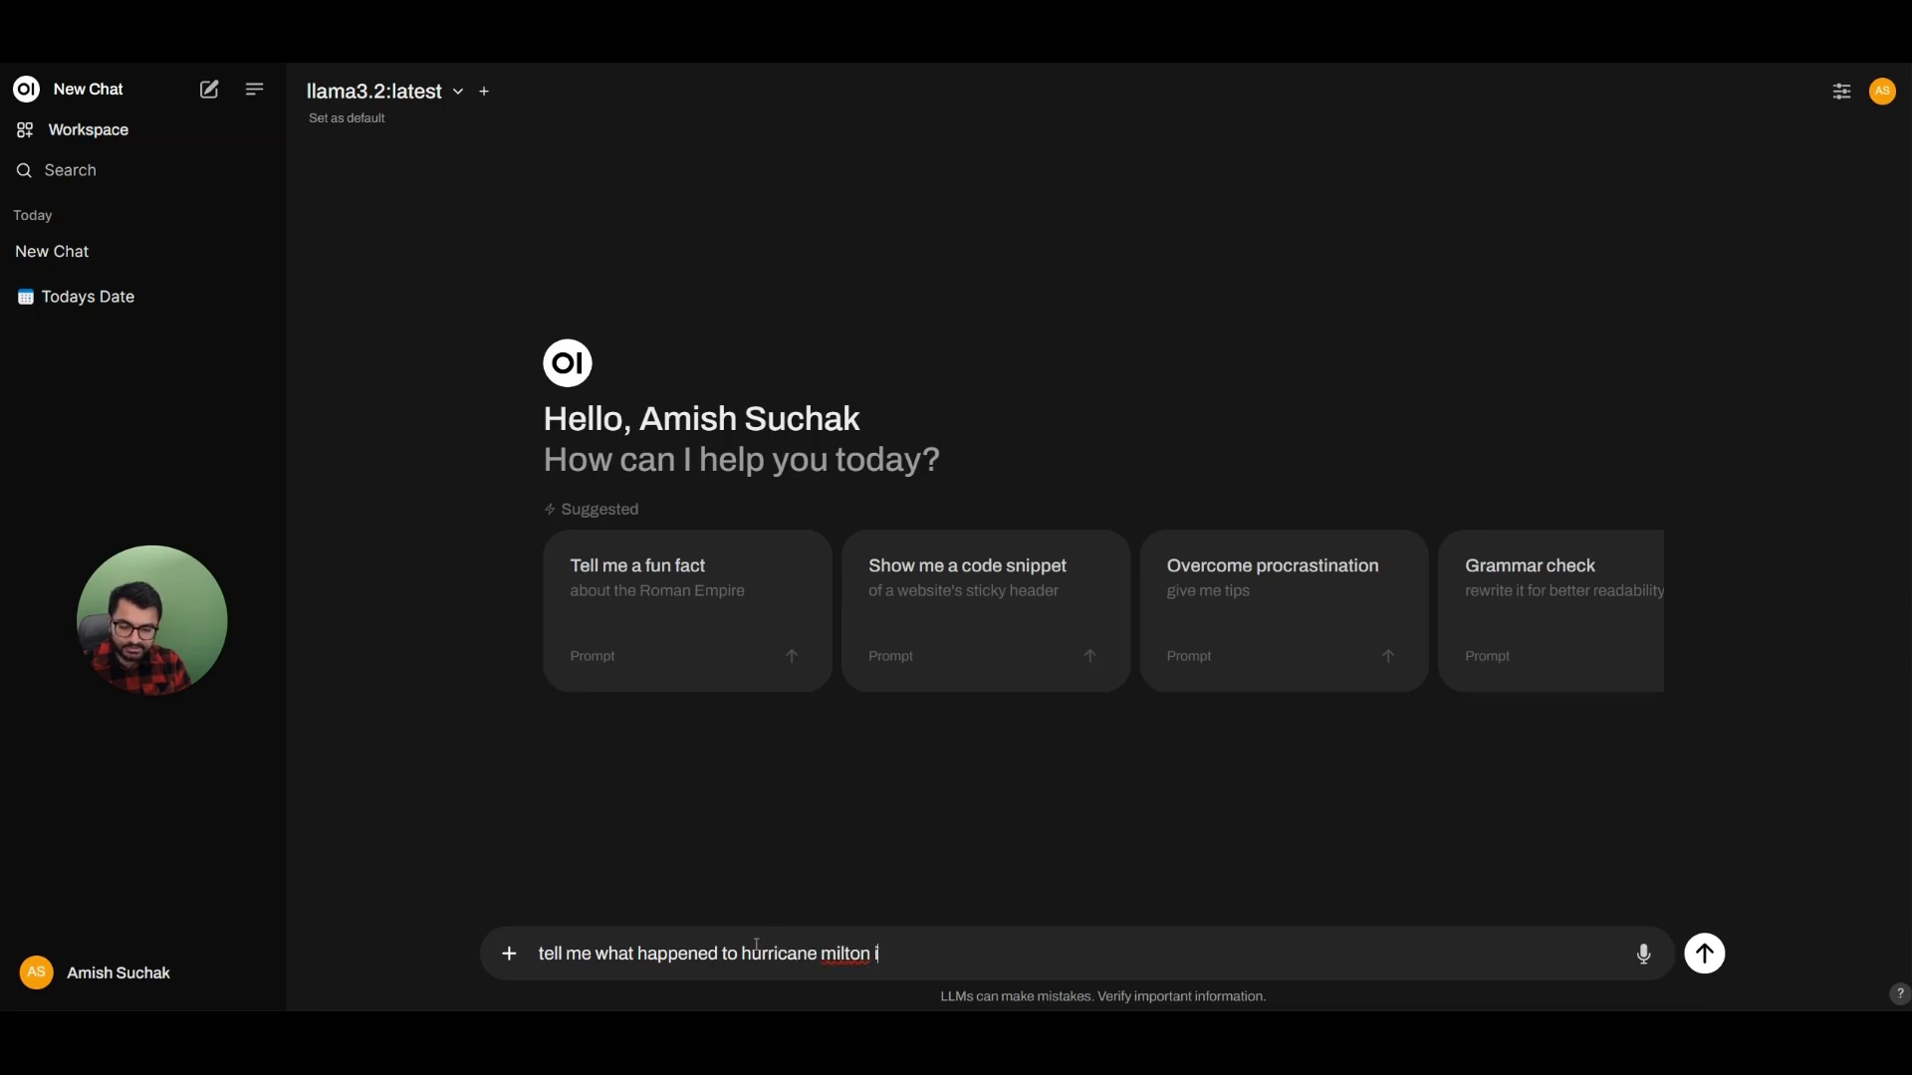
pyautogui.write('n florida this month')
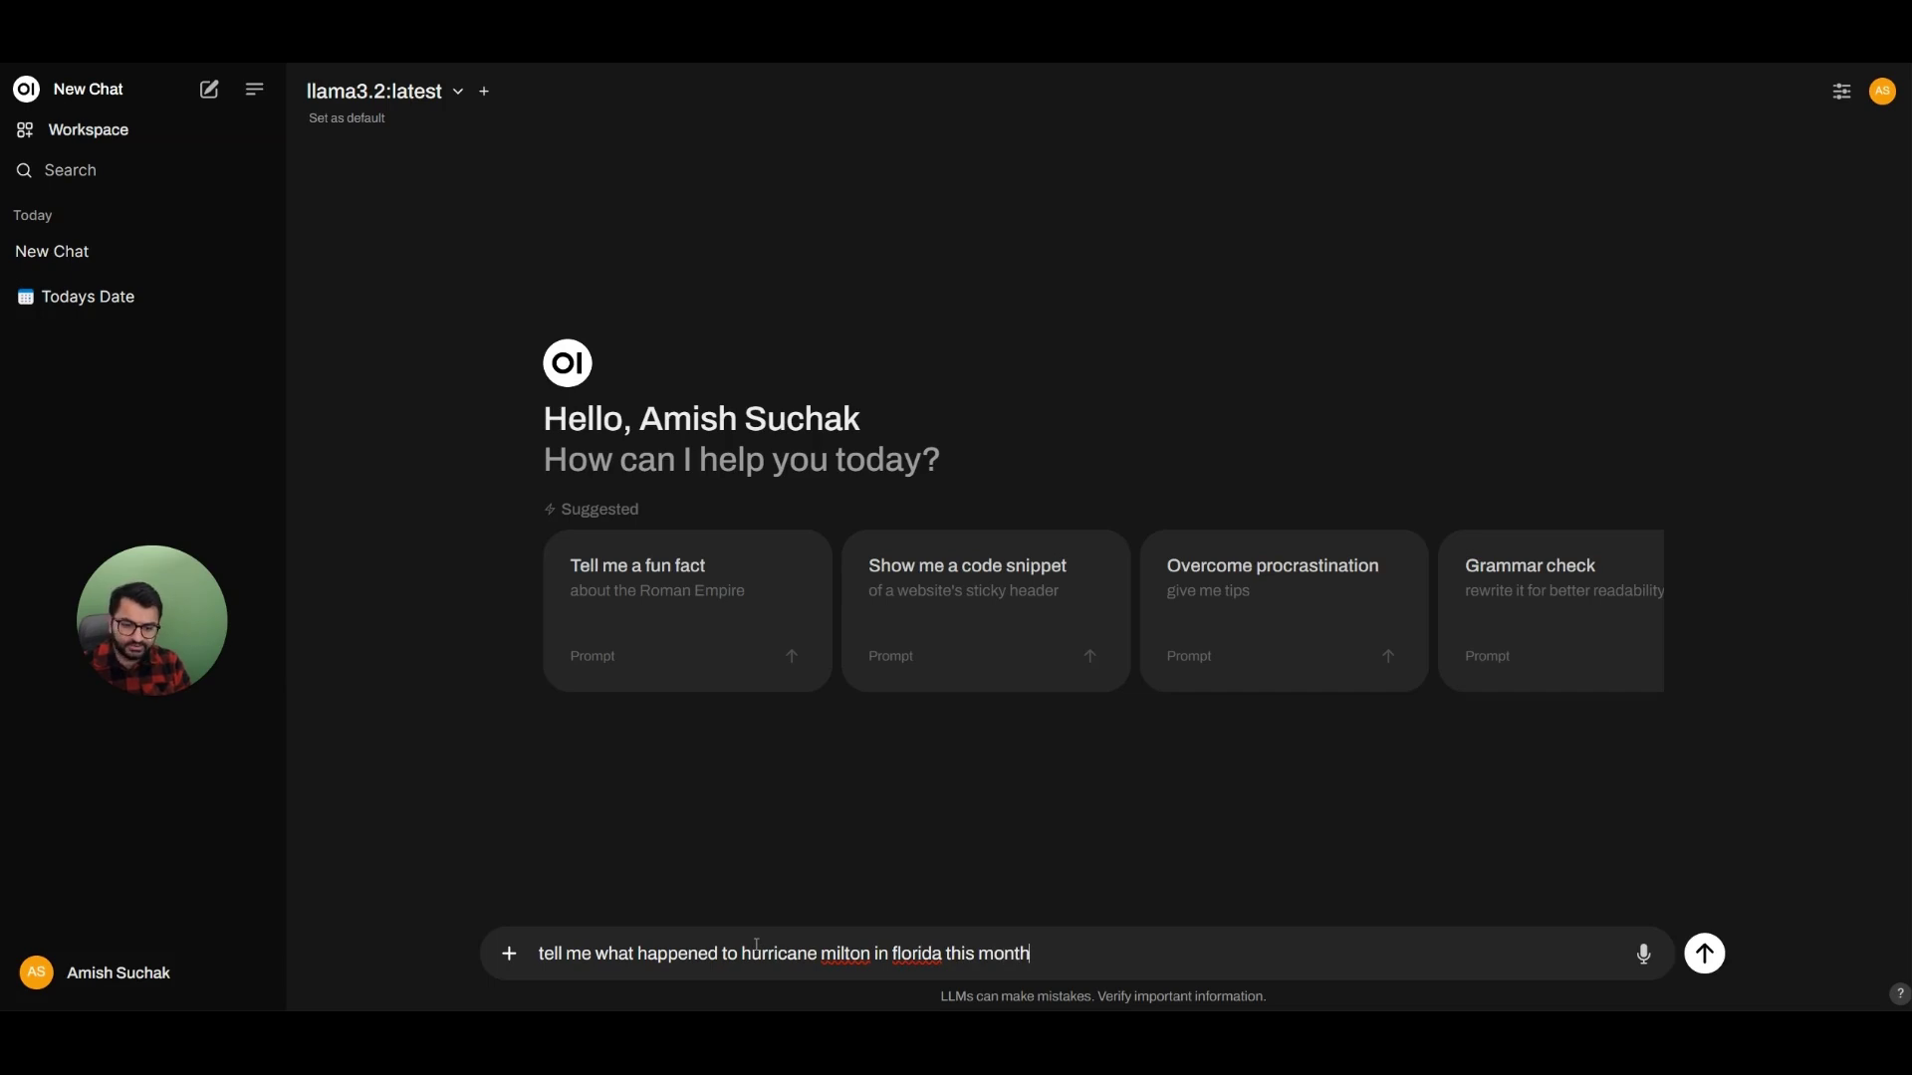
pyautogui.click(509, 954)
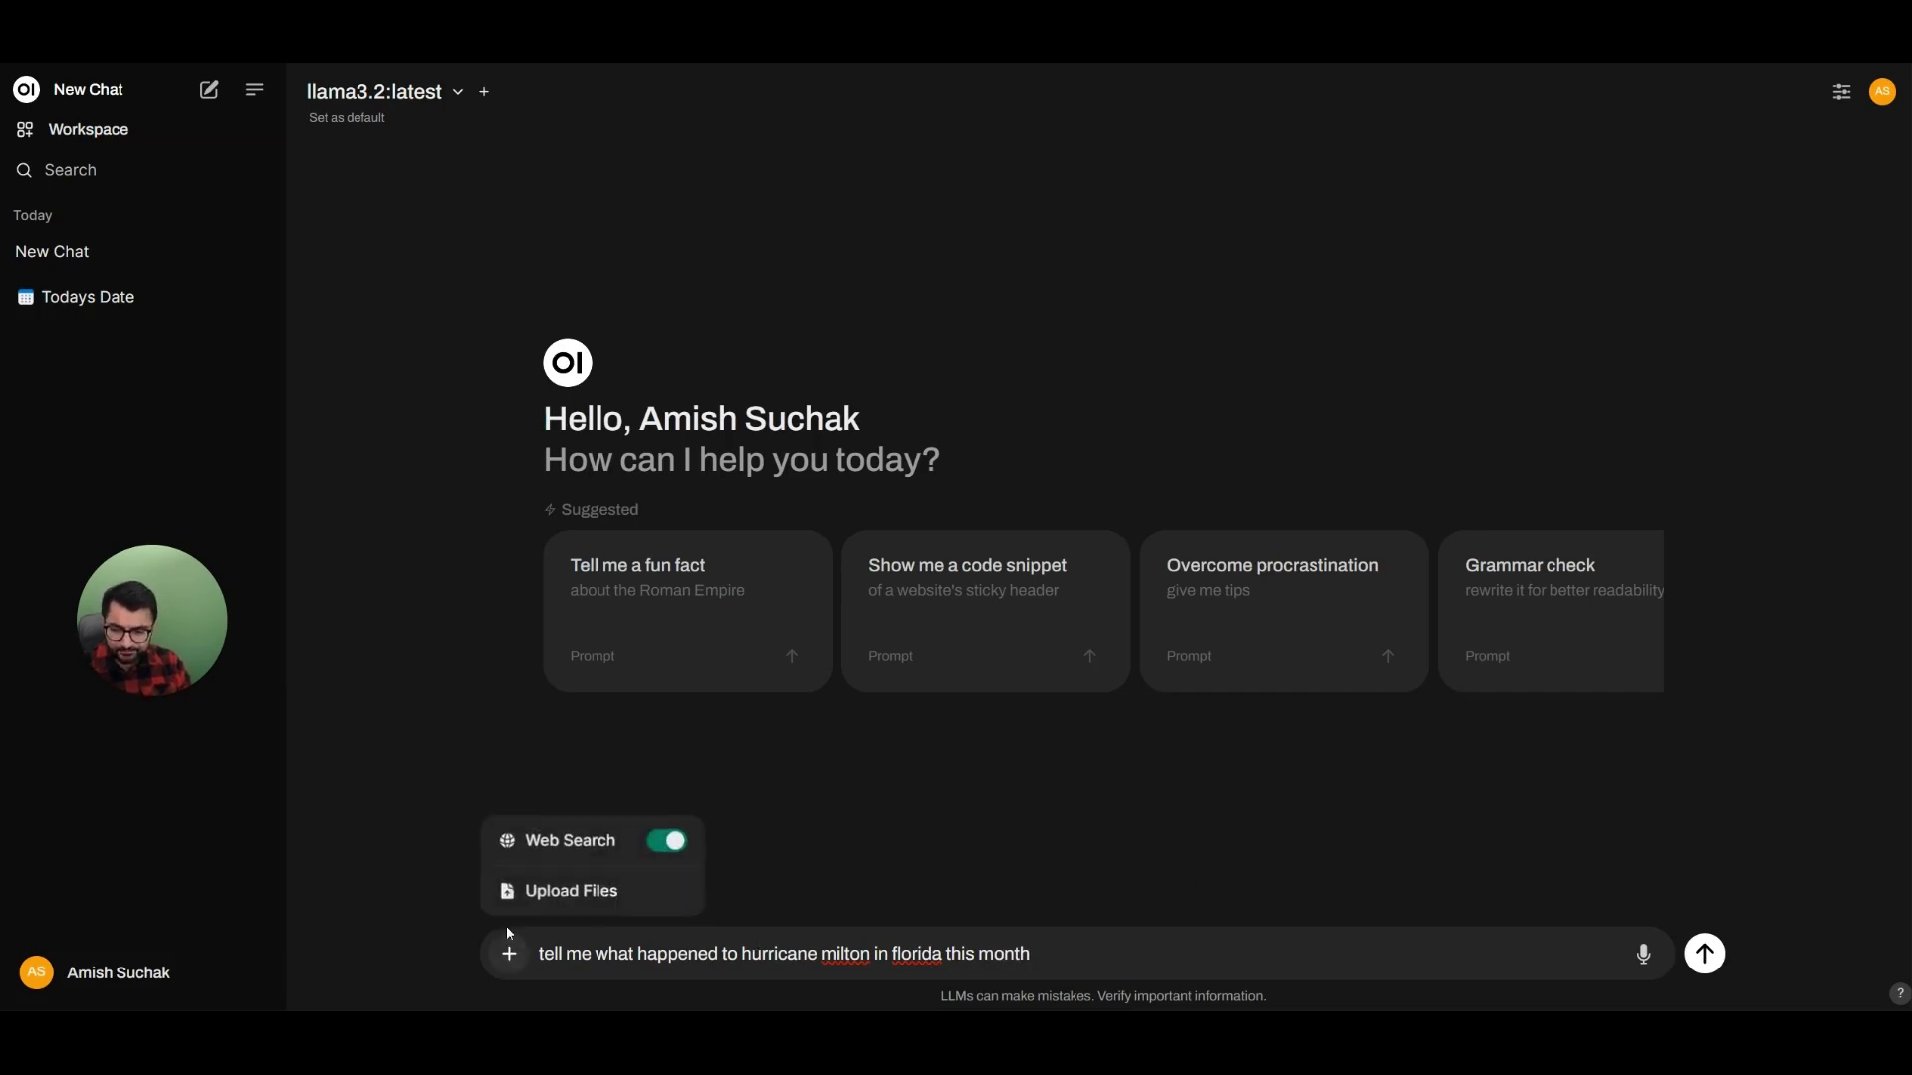
# Step: Send the Hurricane Milton question and highlight the model's search query and answer opening
pyautogui.click(1705, 954)
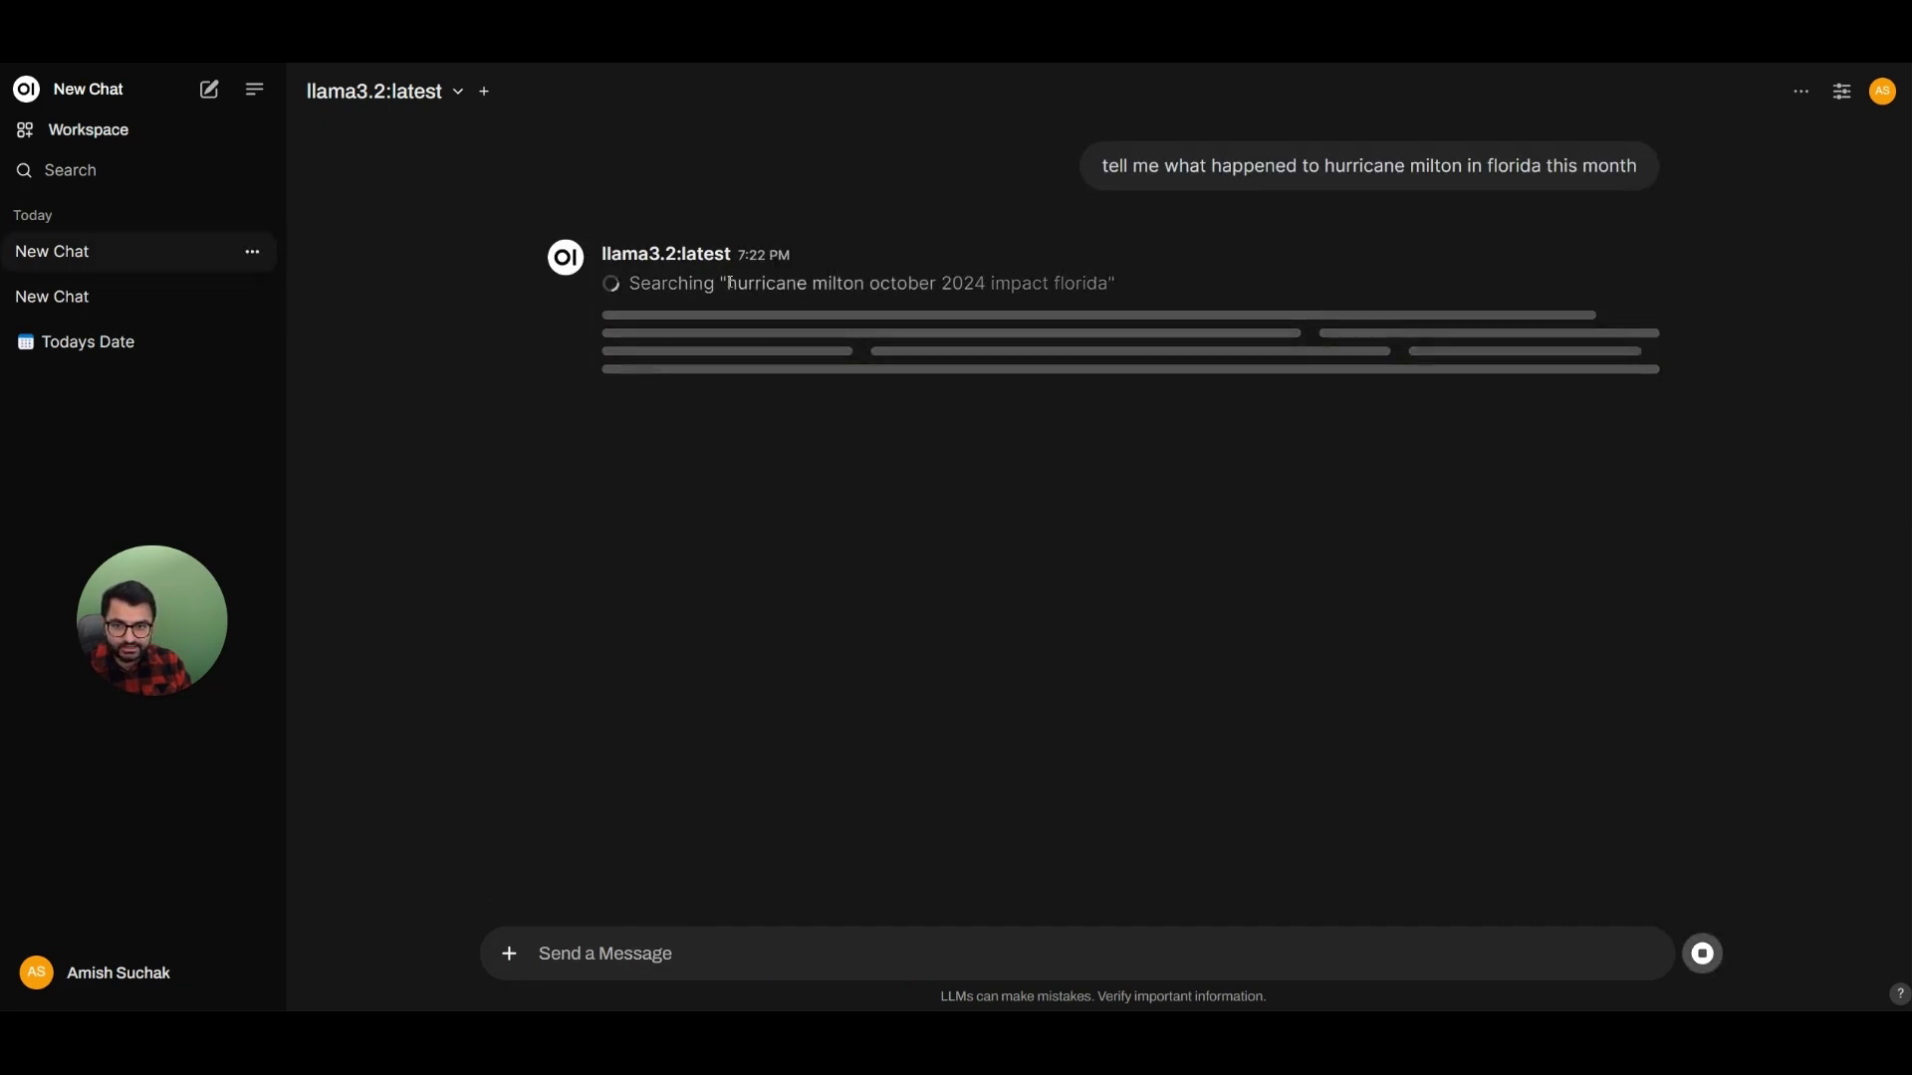
pyautogui.moveTo(726, 285); pyautogui.dragTo(1106, 285)
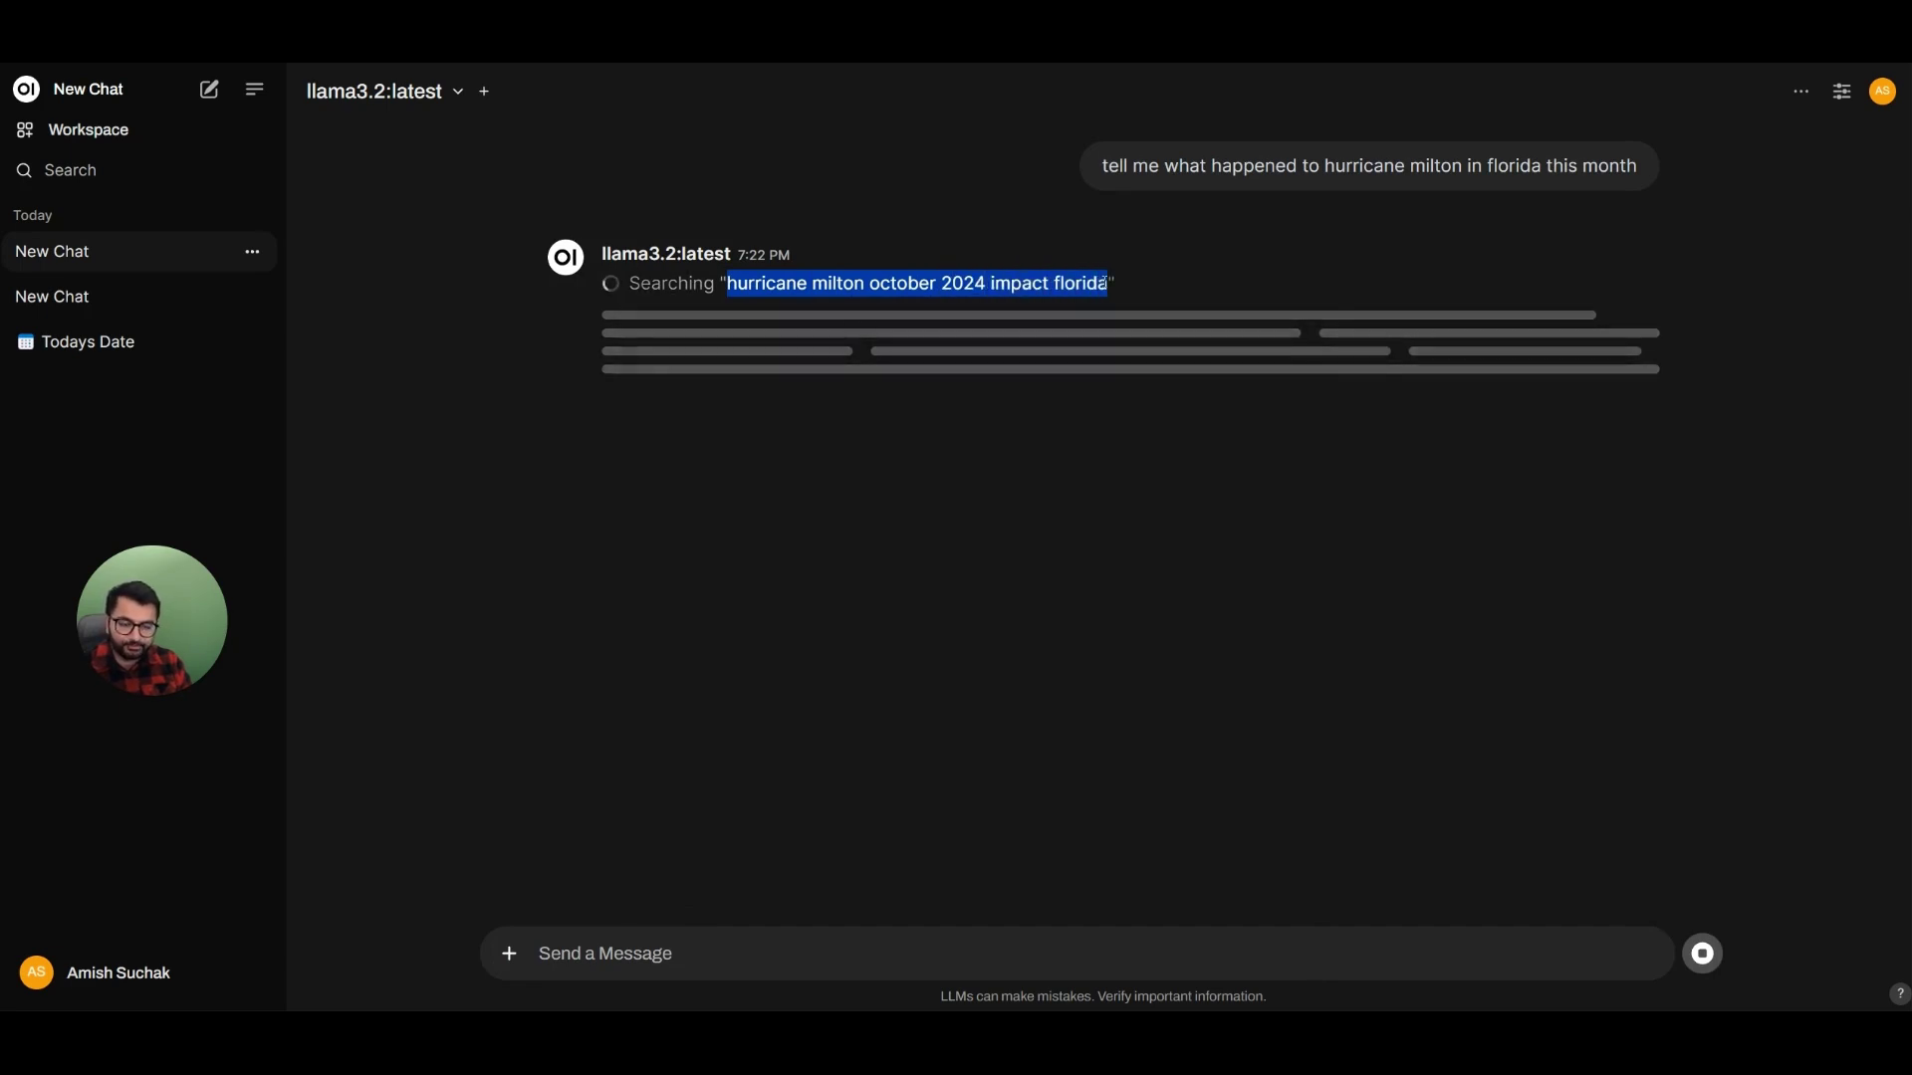
pyautogui.click(1211, 291)
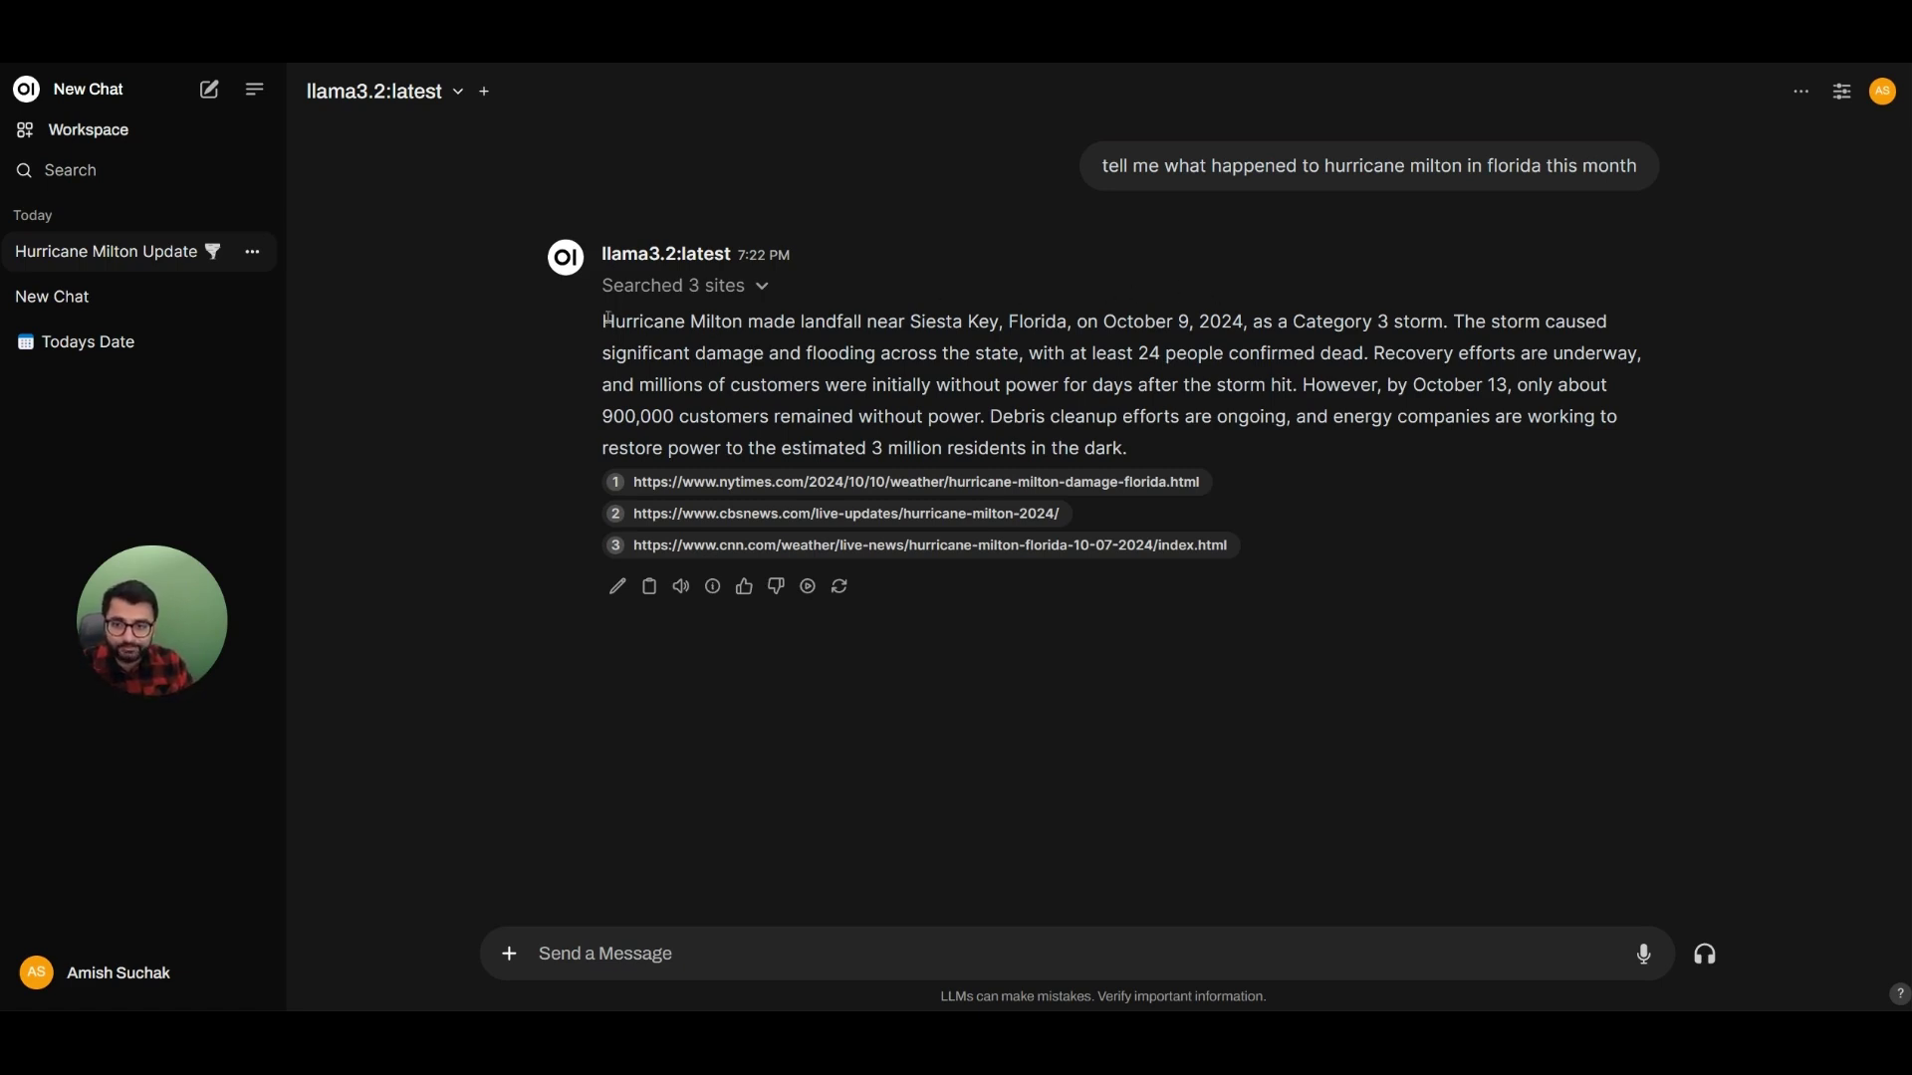
pyautogui.moveTo(609, 320); pyautogui.dragTo(847, 321)
pyautogui.click(841, 321)
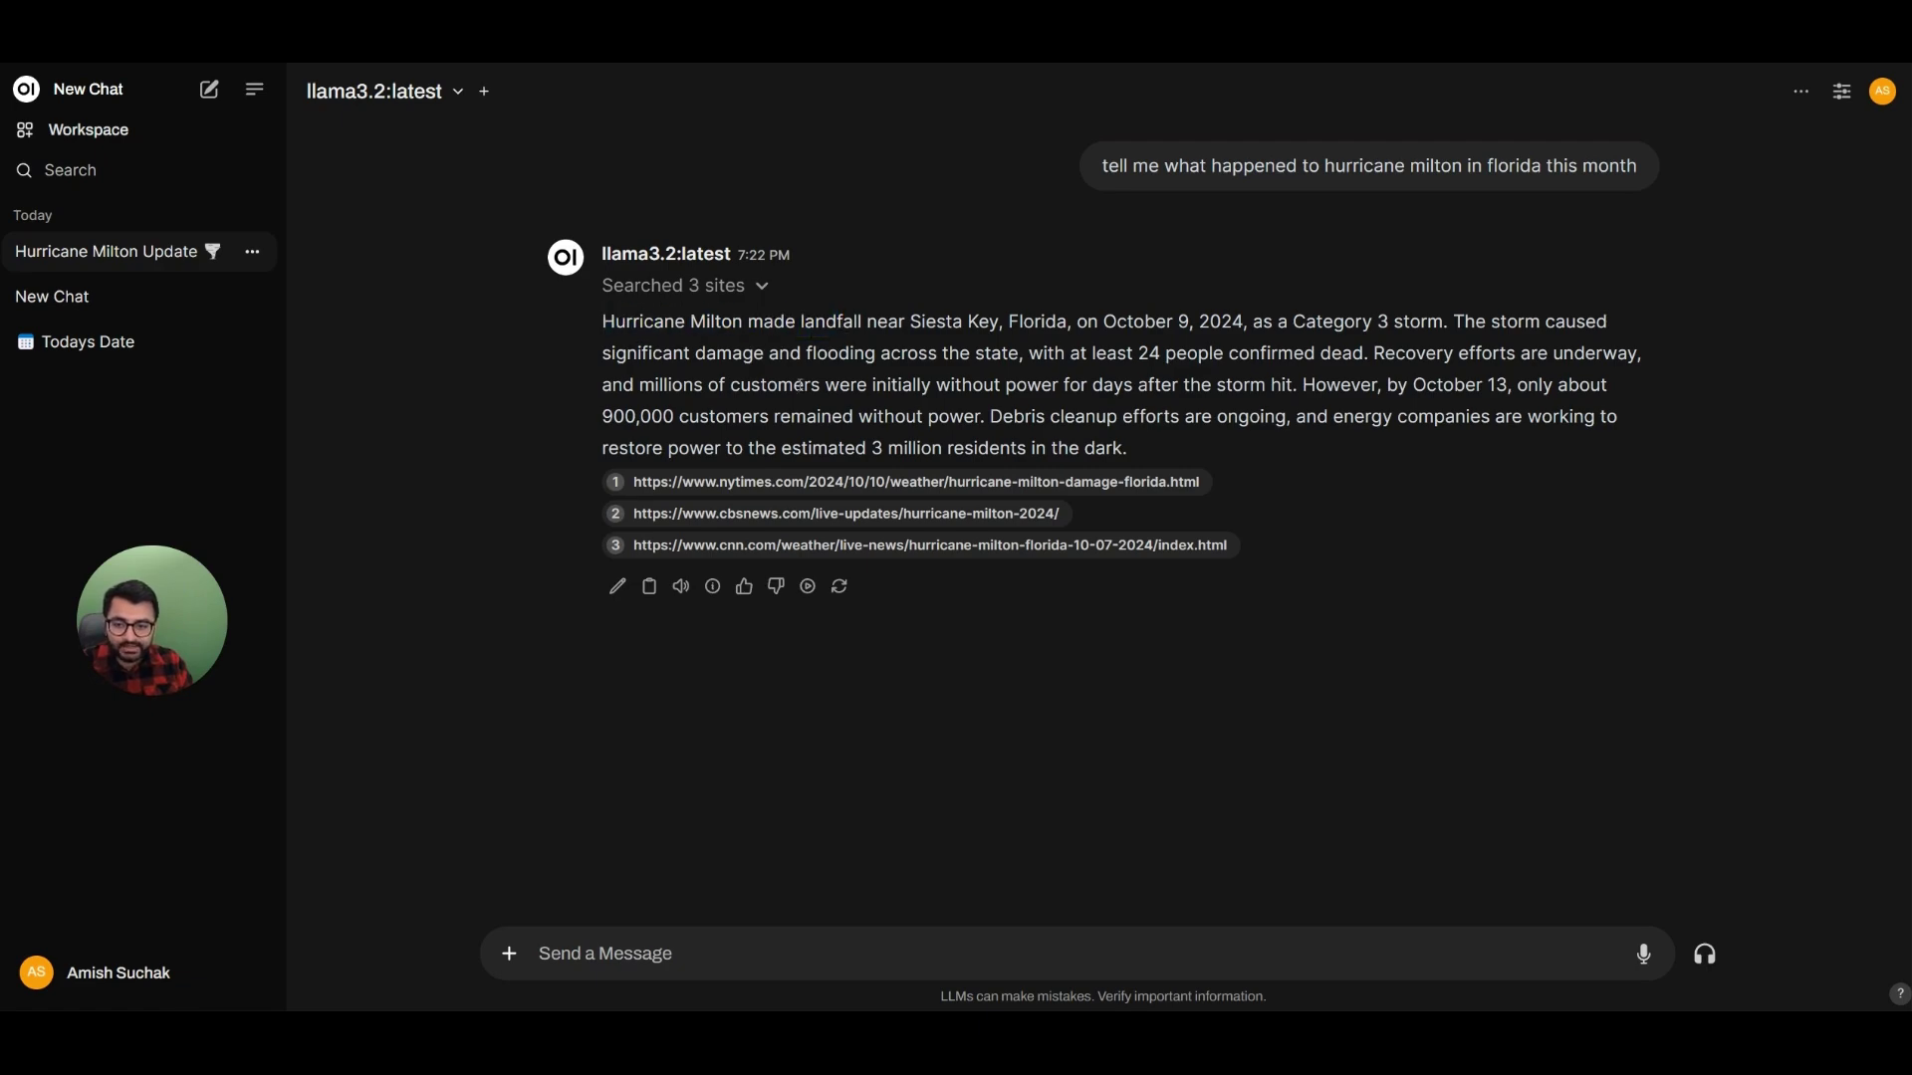
pyautogui.click(734, 488)
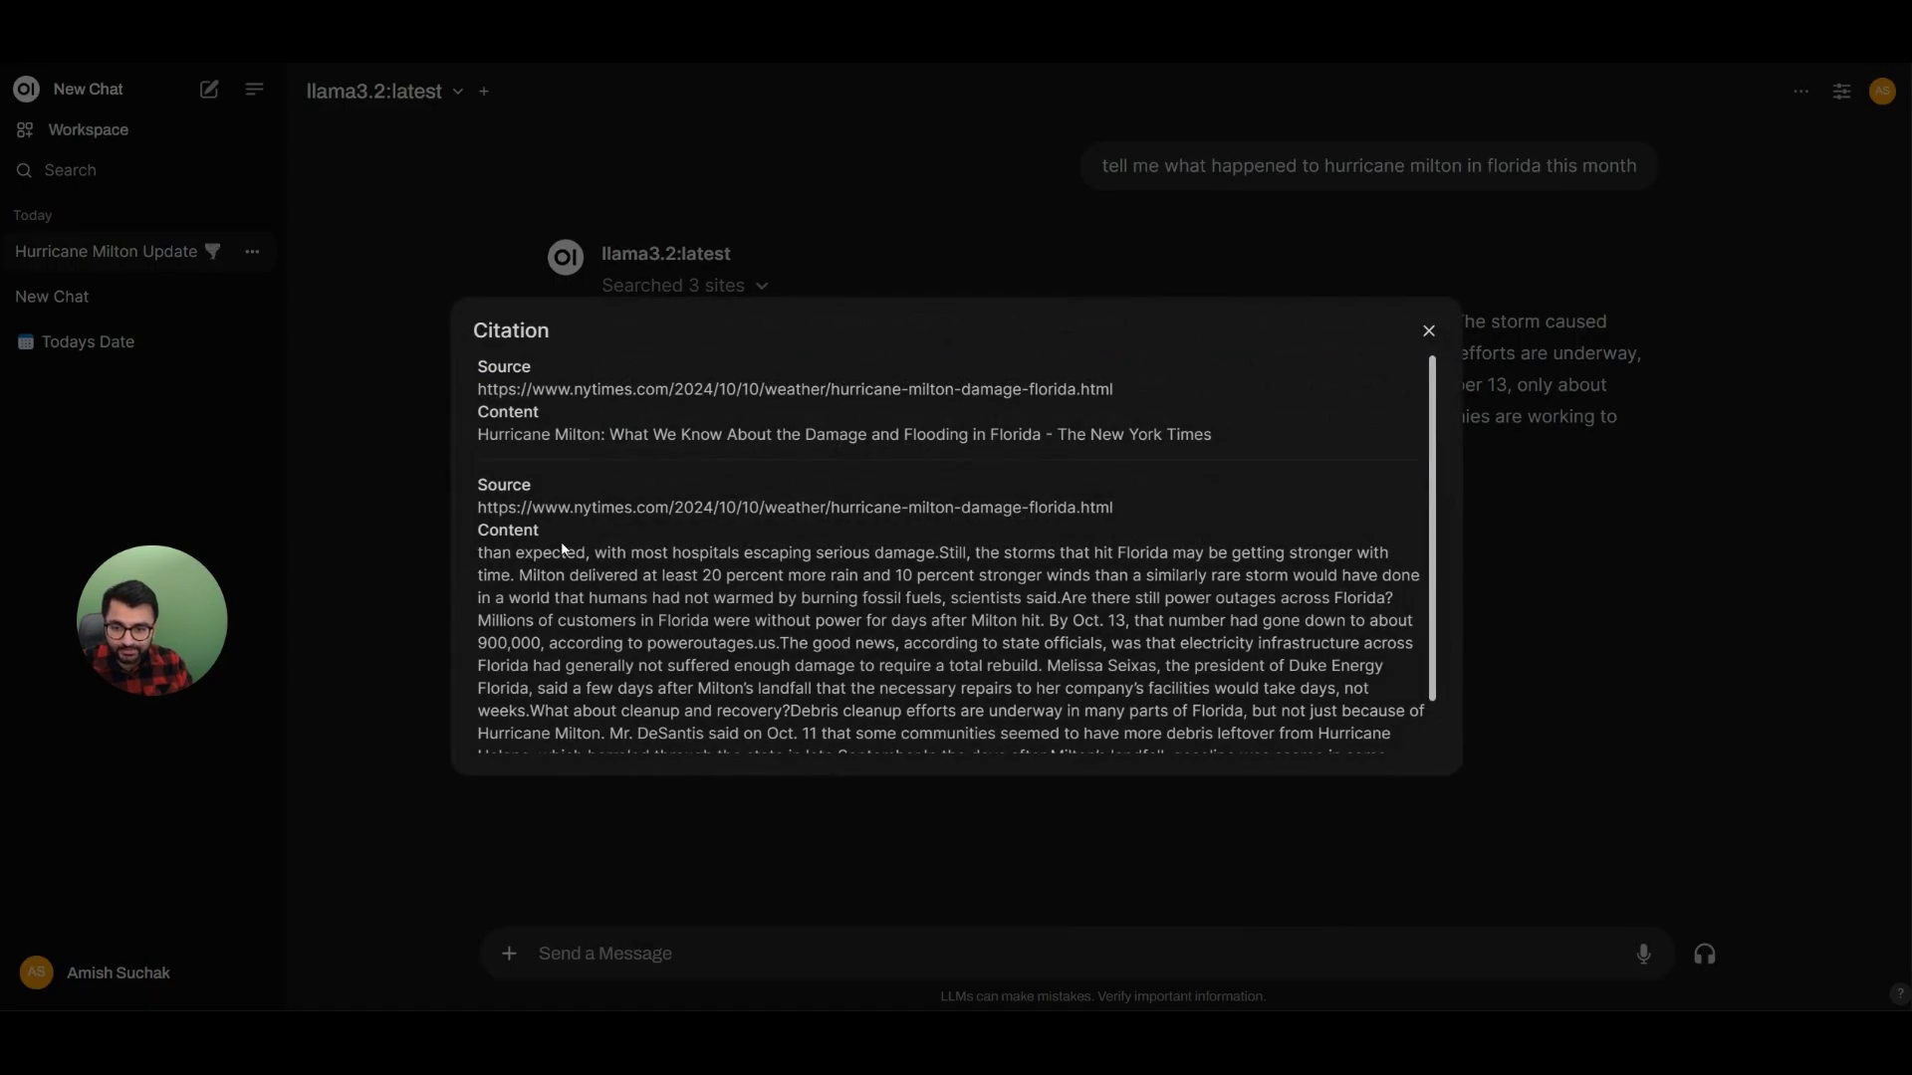
pyautogui.moveTo(486, 513); pyautogui.dragTo(1285, 344)
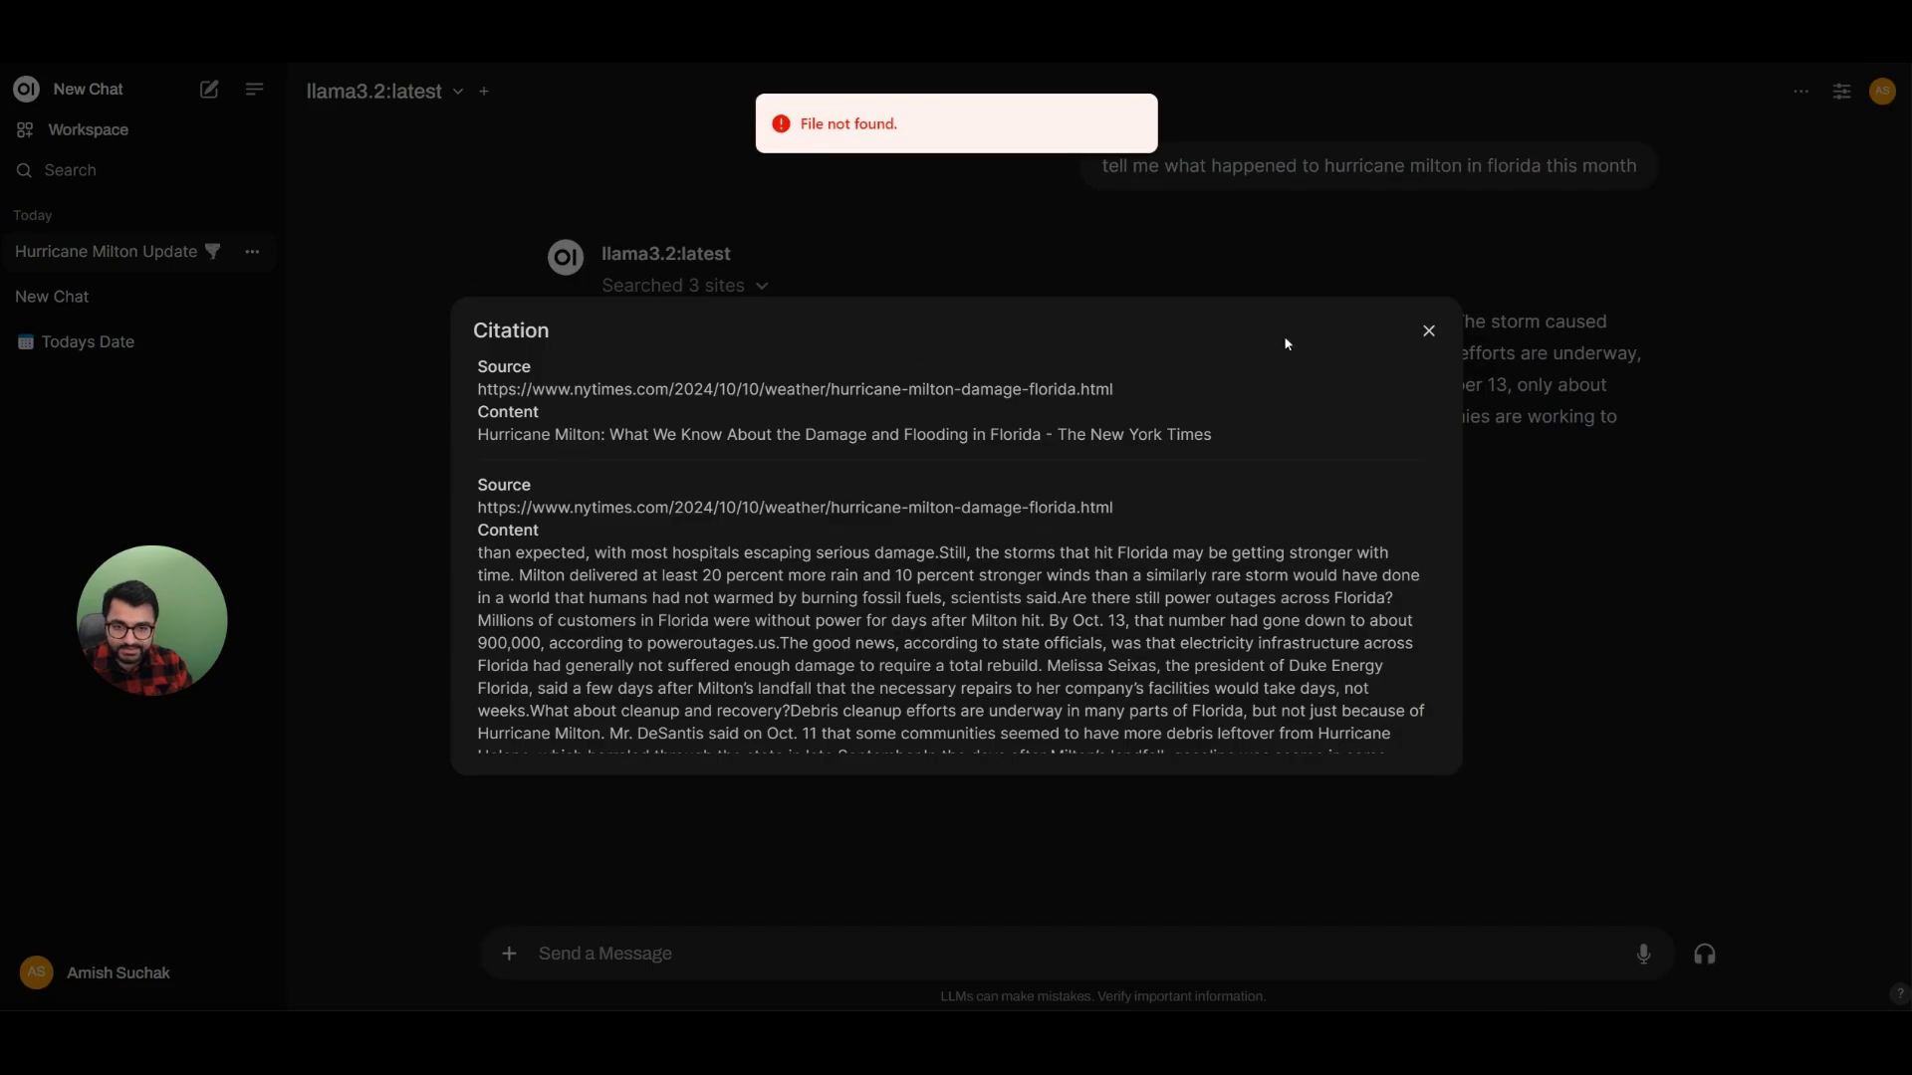
pyautogui.click(1428, 331)
pyautogui.click(768, 541)
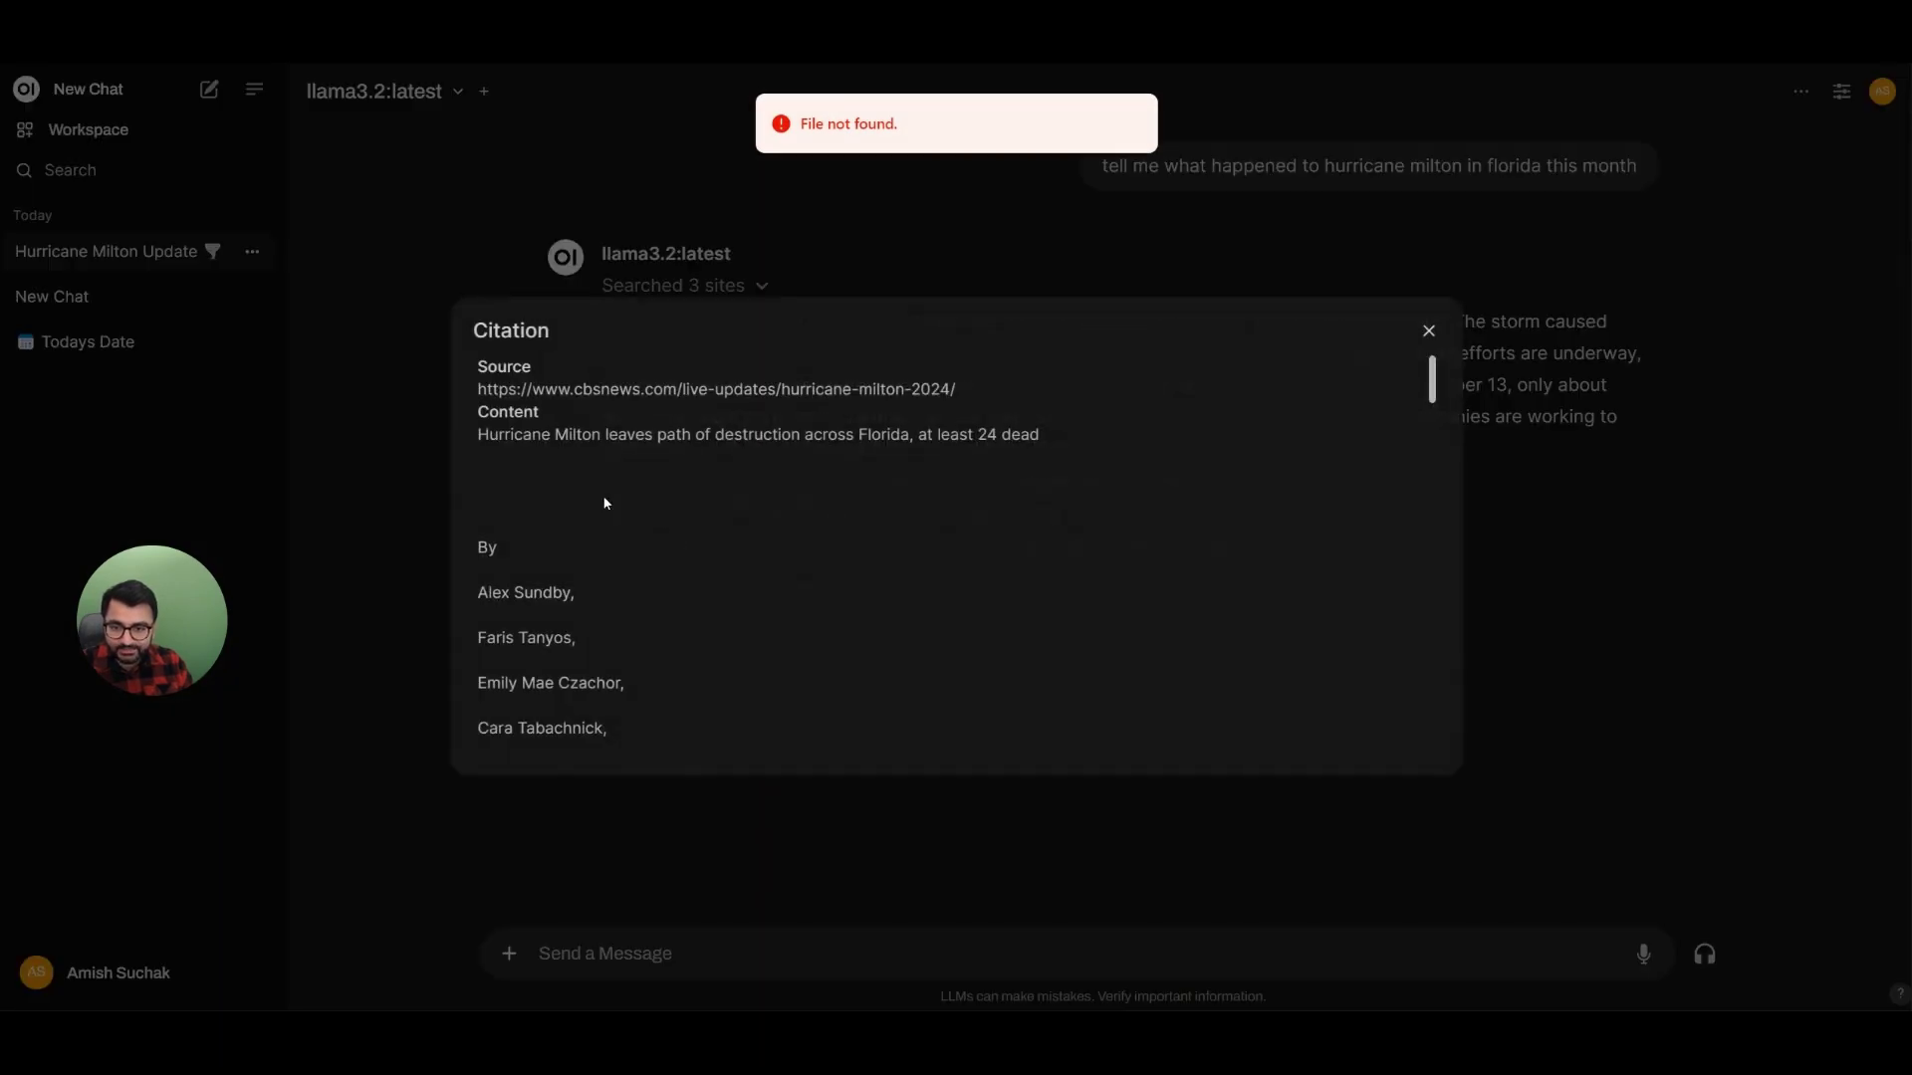
pyautogui.click(1596, 412)
pyautogui.click(710, 551)
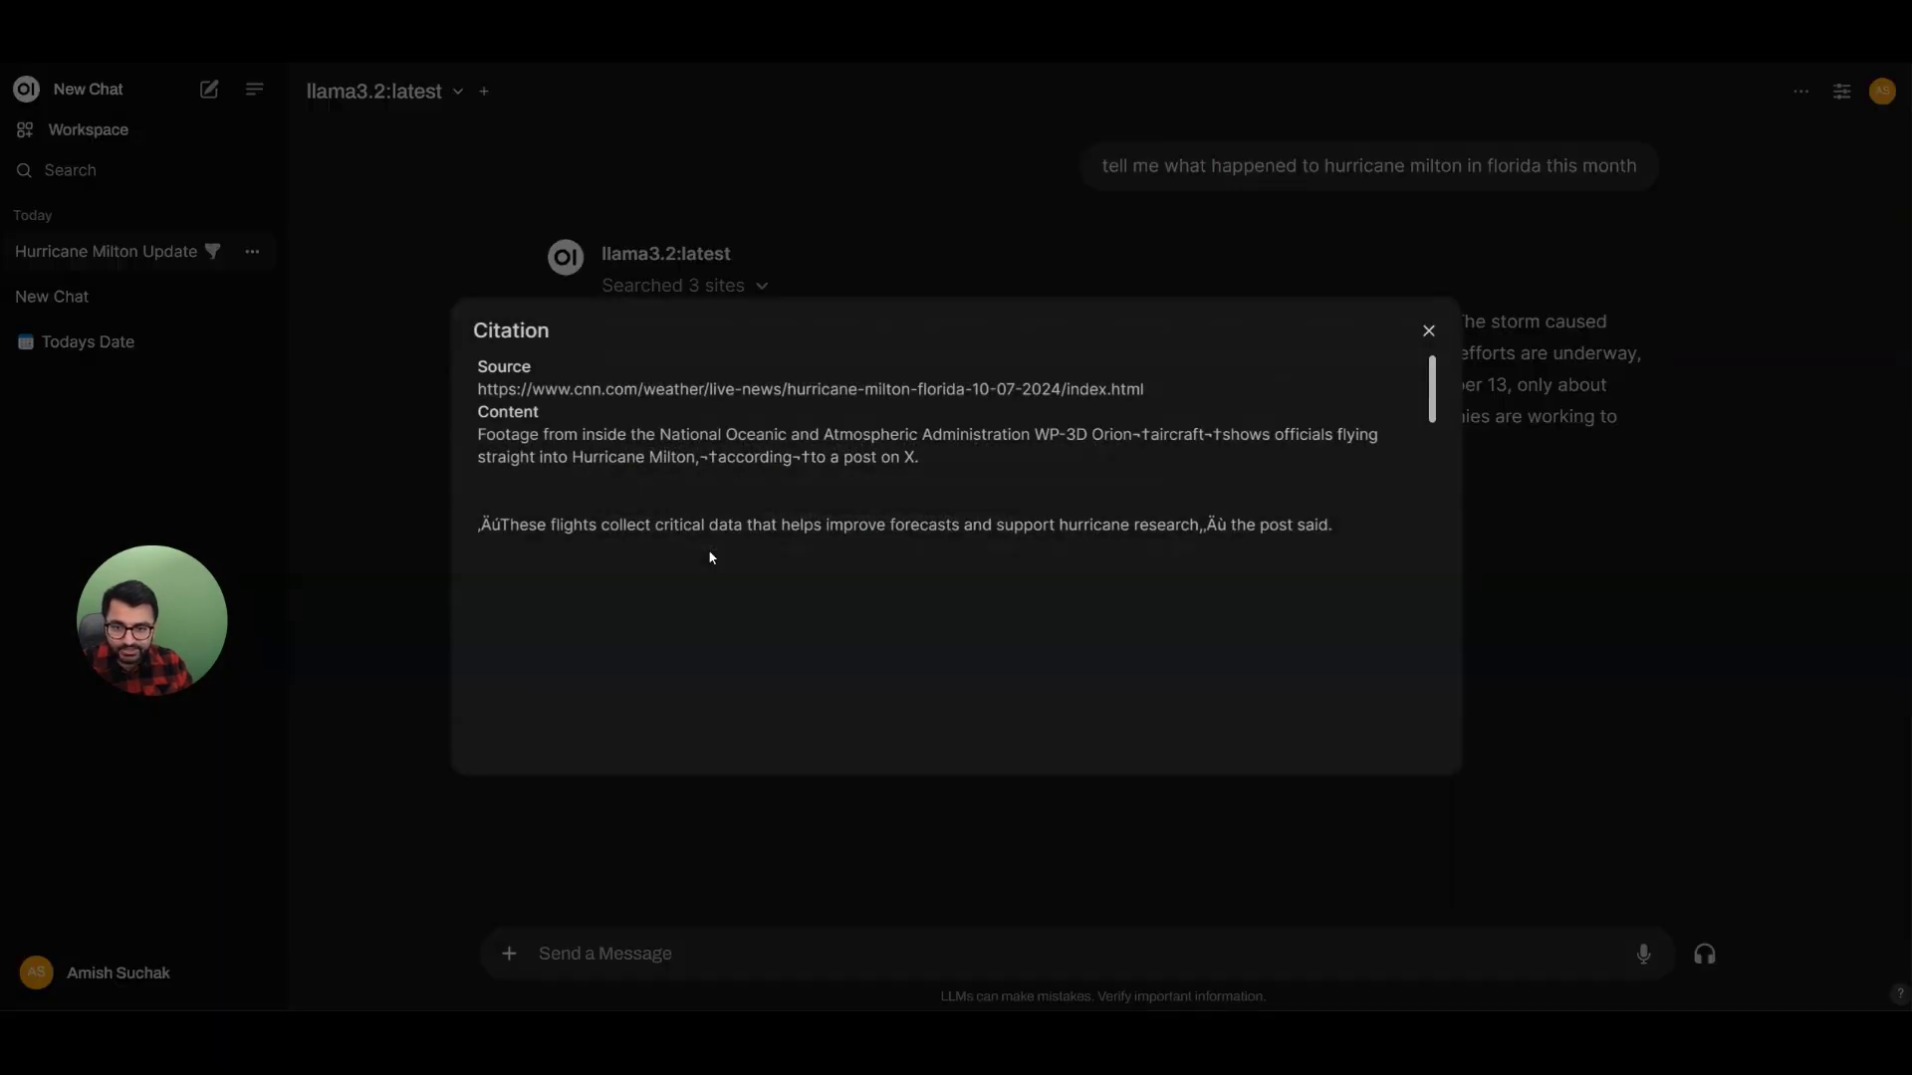
pyautogui.click(1428, 332)
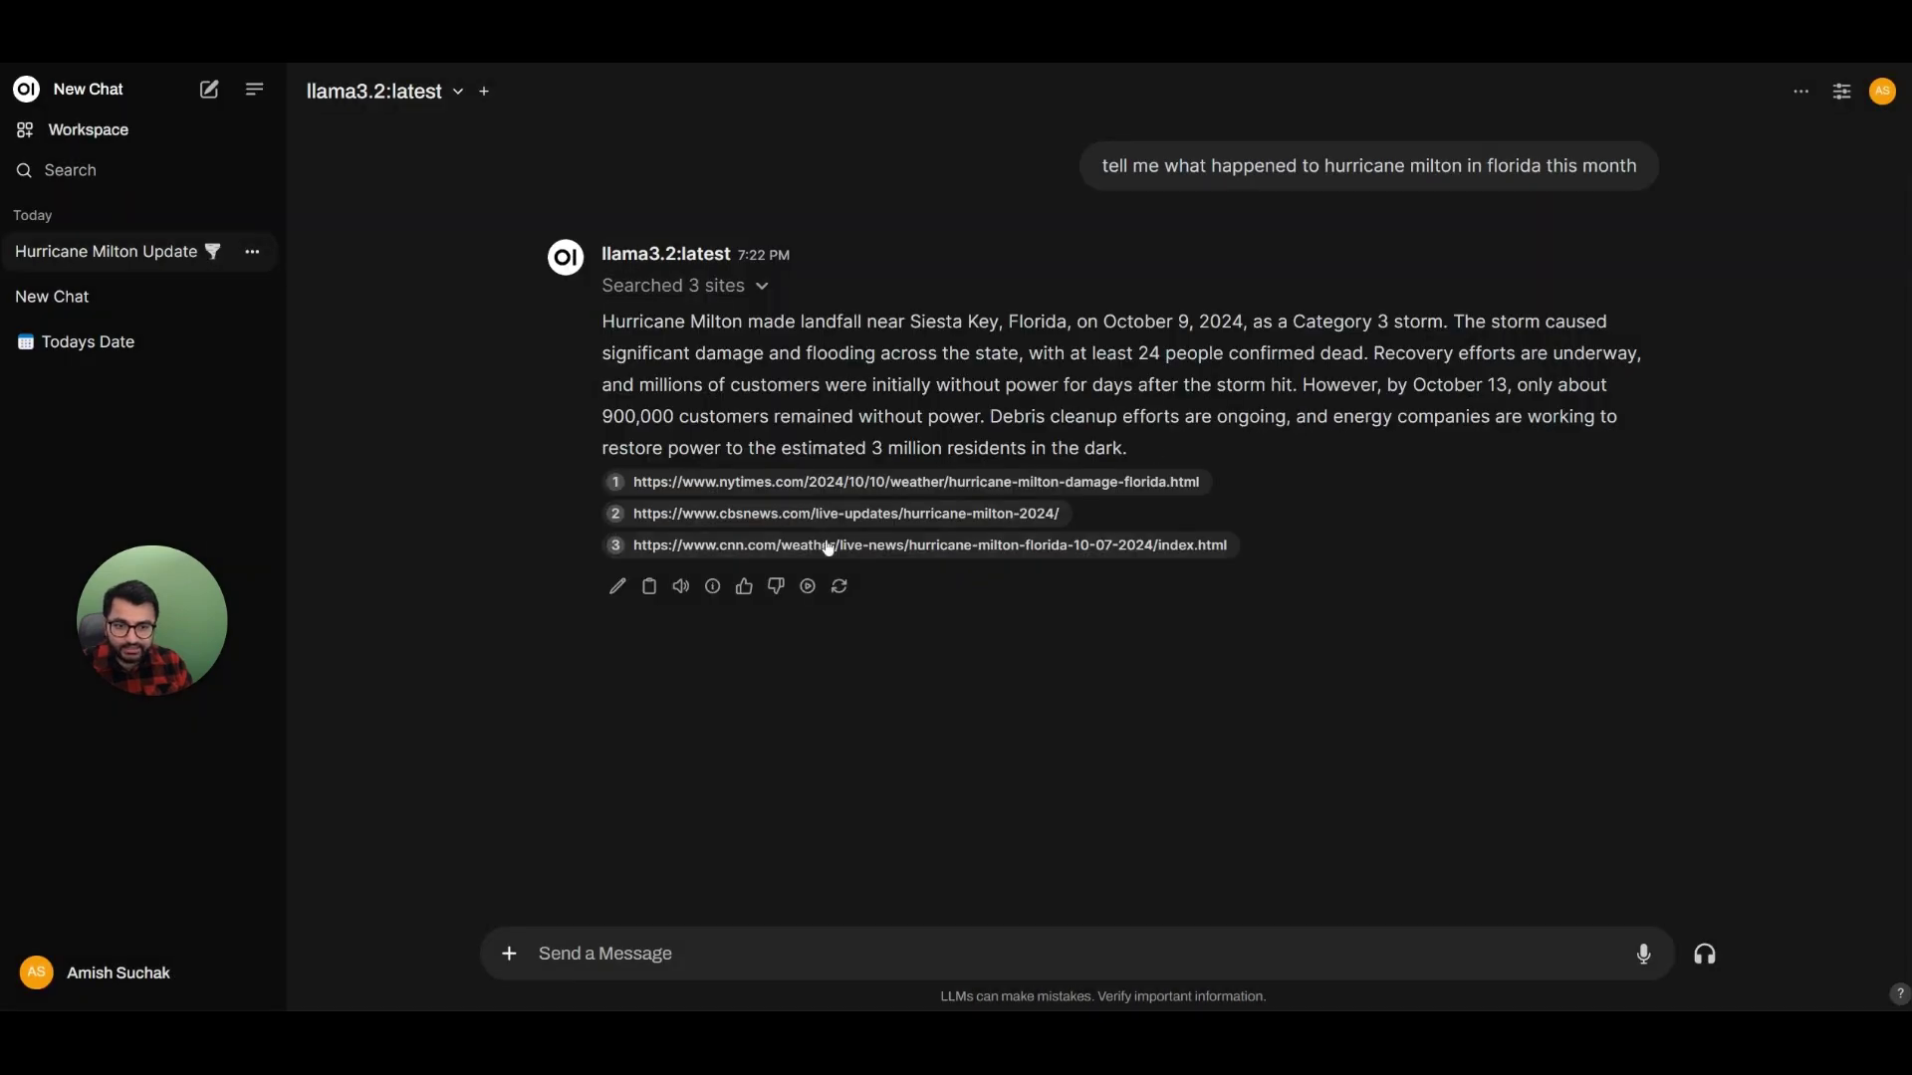
pyautogui.moveTo(602, 320); pyautogui.dragTo(1380, 449)
pyautogui.click(1086, 343)
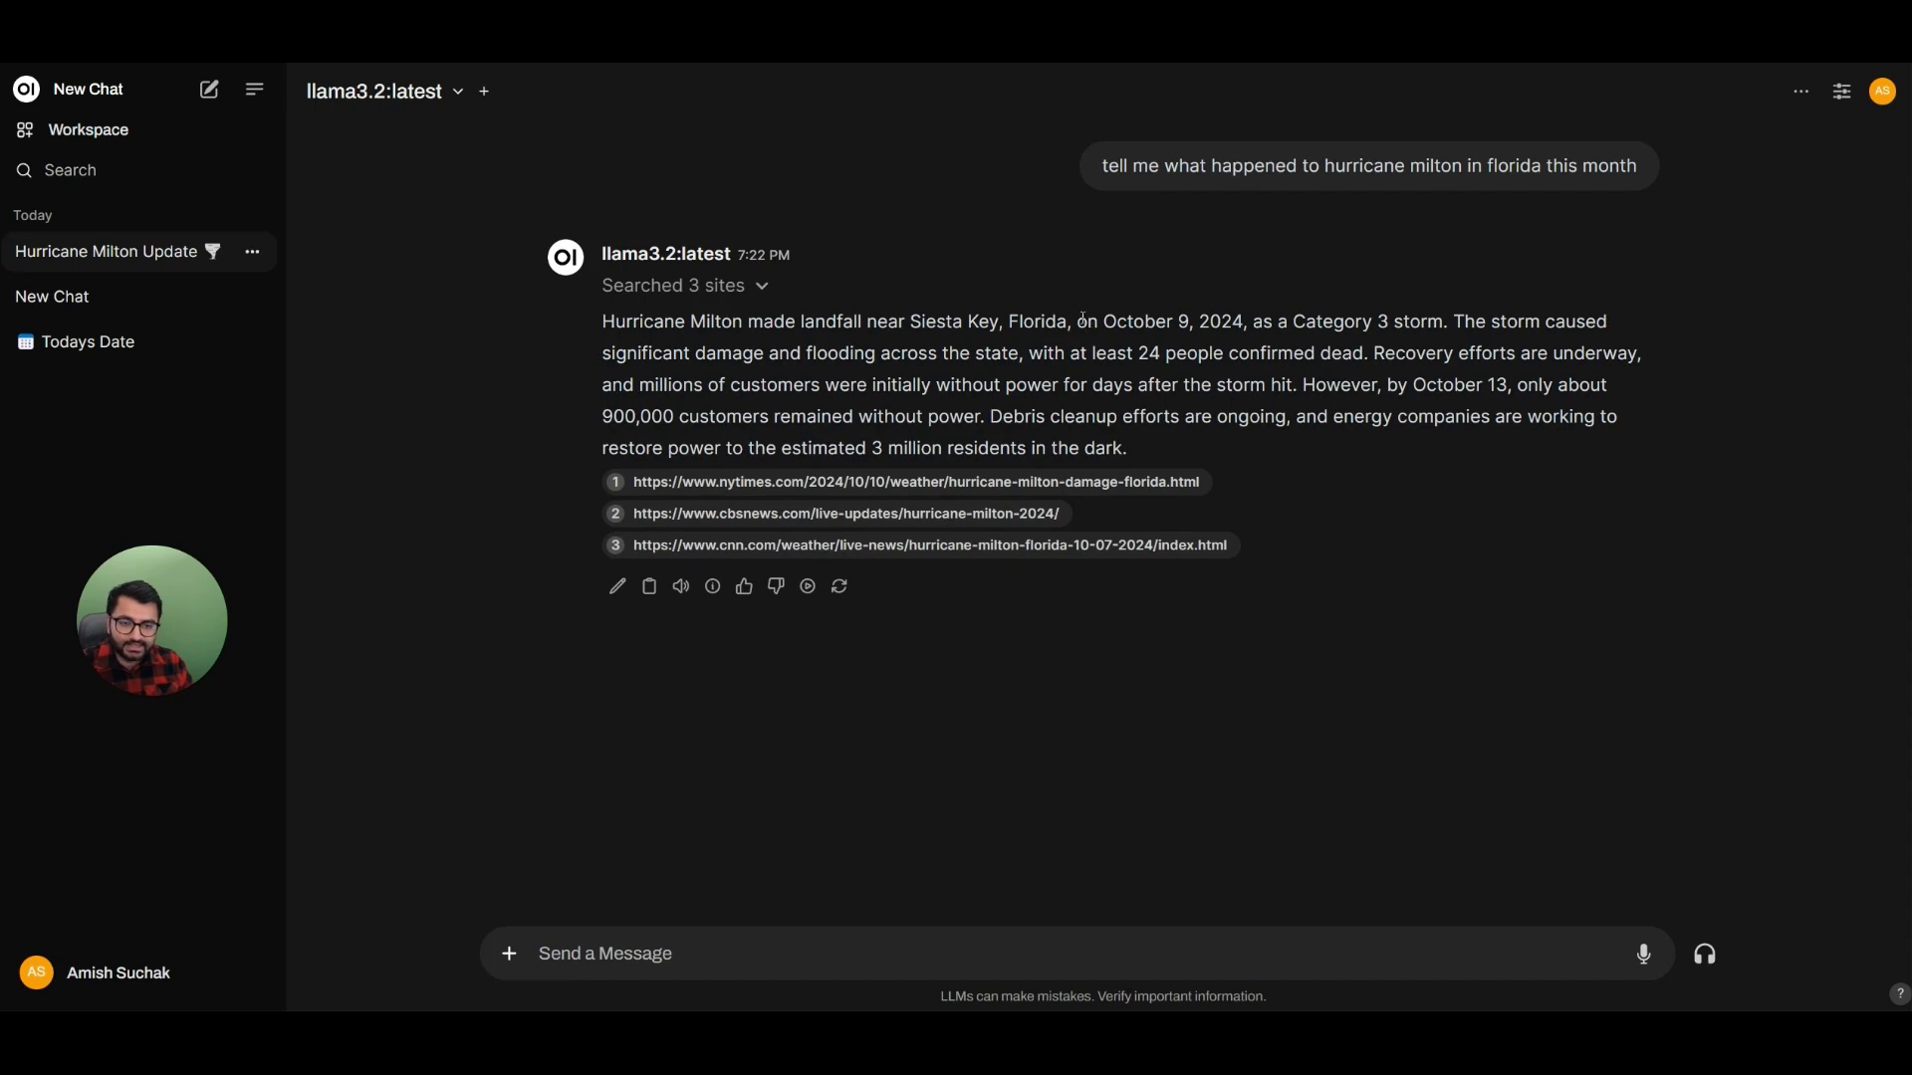
pyautogui.moveTo(1083, 320); pyautogui.dragTo(1418, 320)
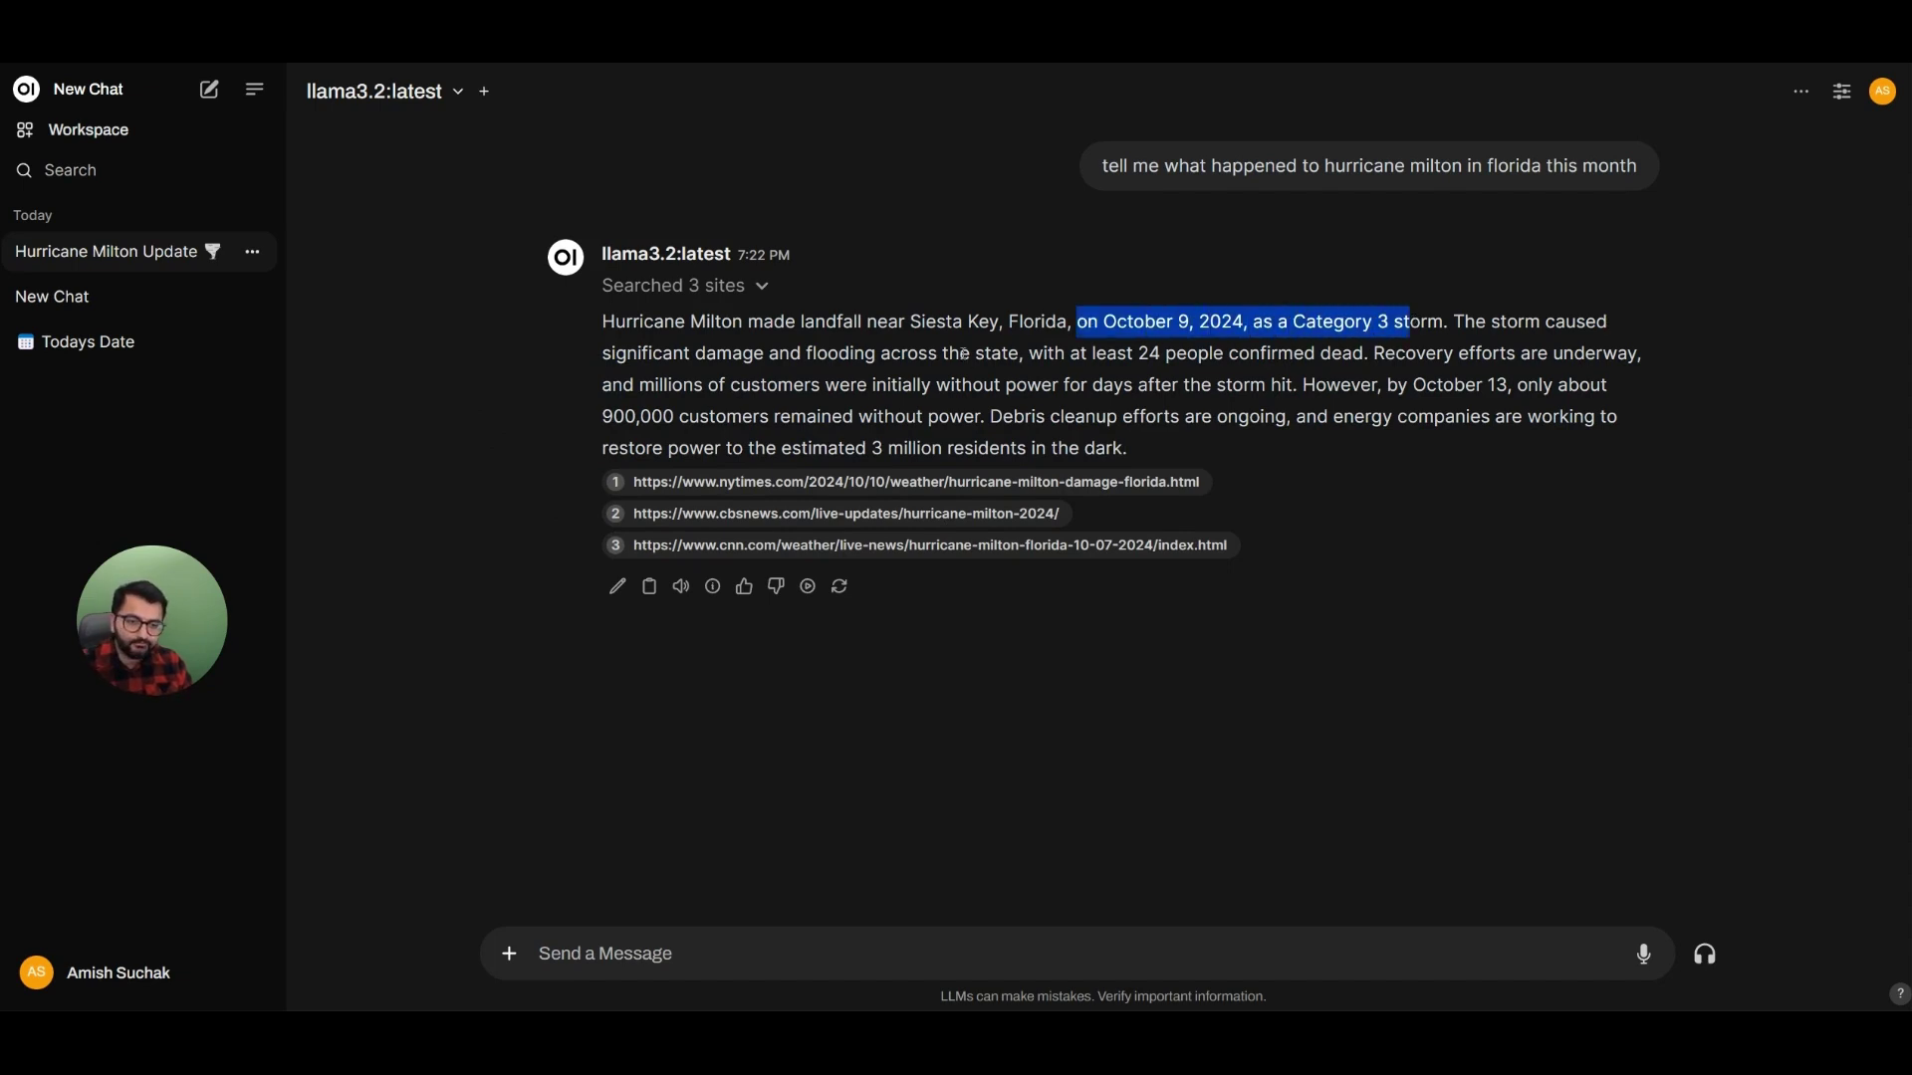
pyautogui.moveTo(964, 353); pyautogui.dragTo(1366, 354)
pyautogui.click(1399, 412)
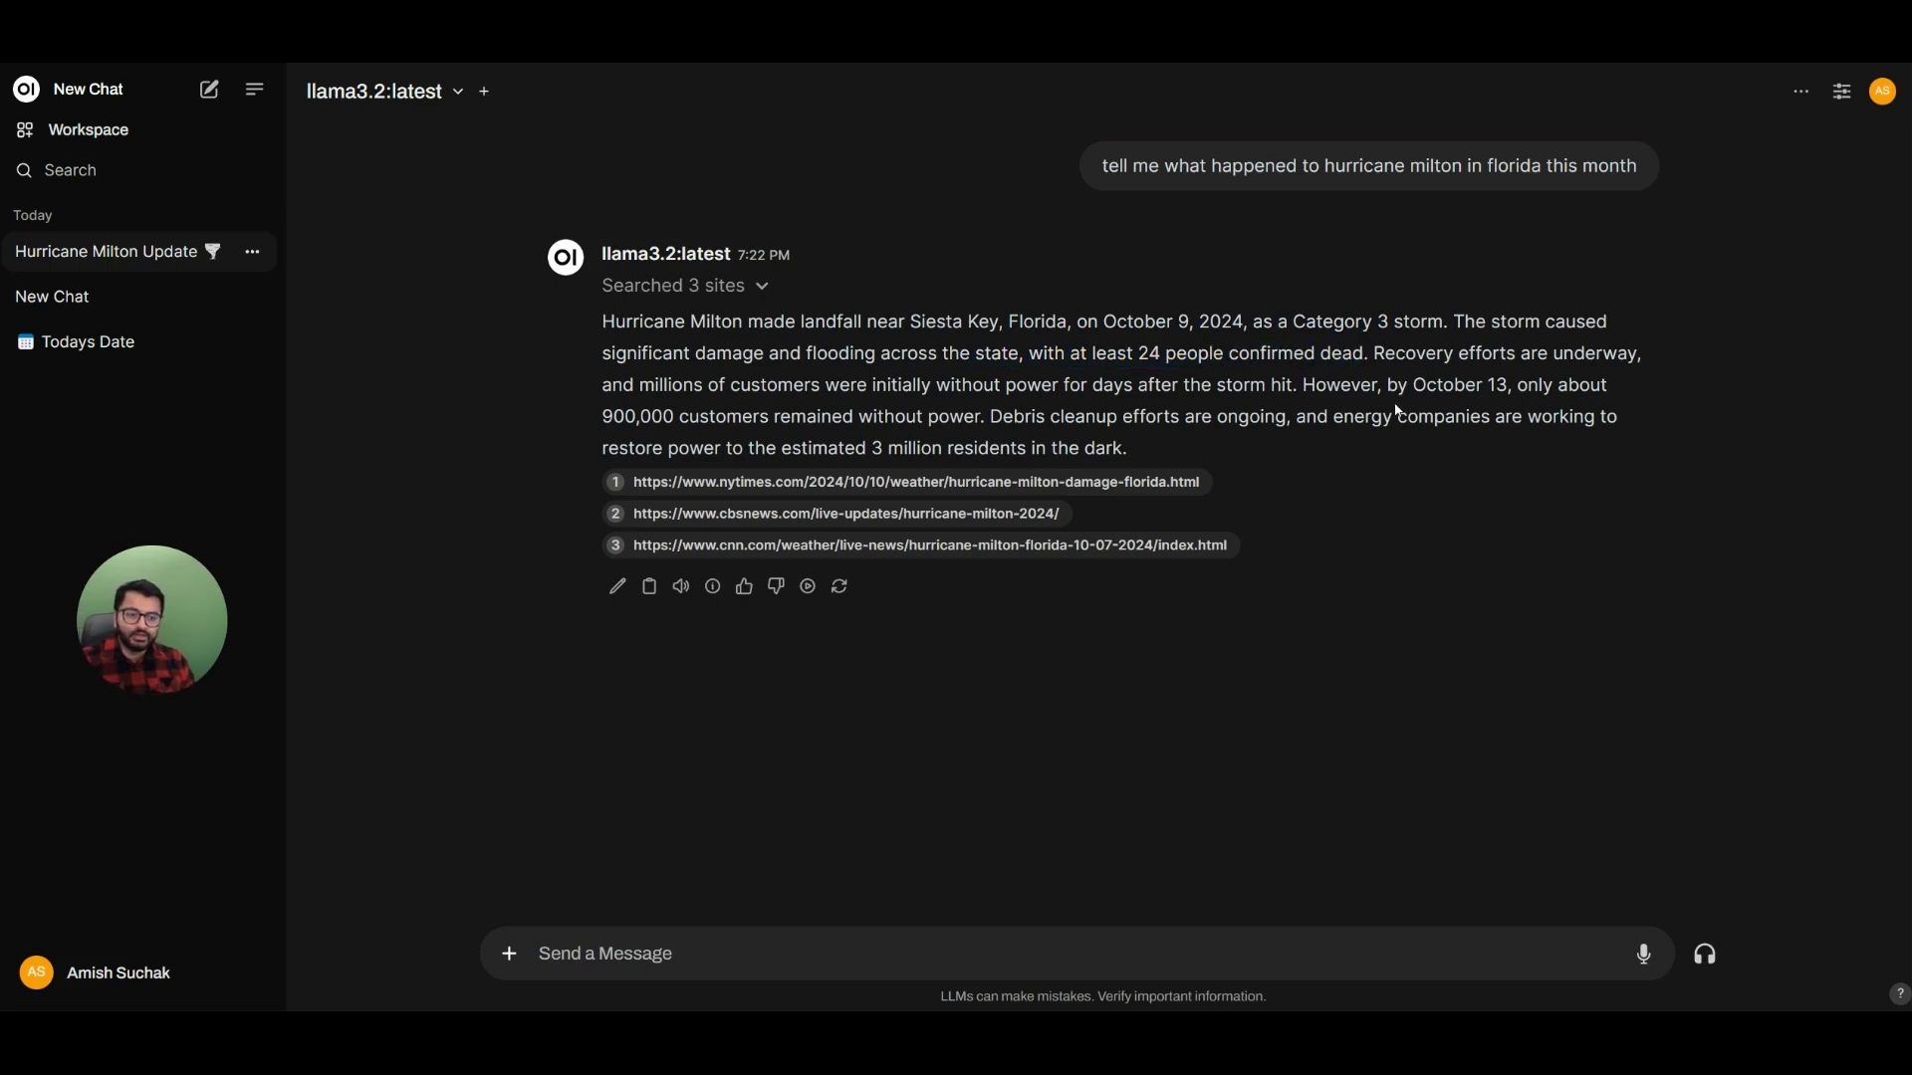